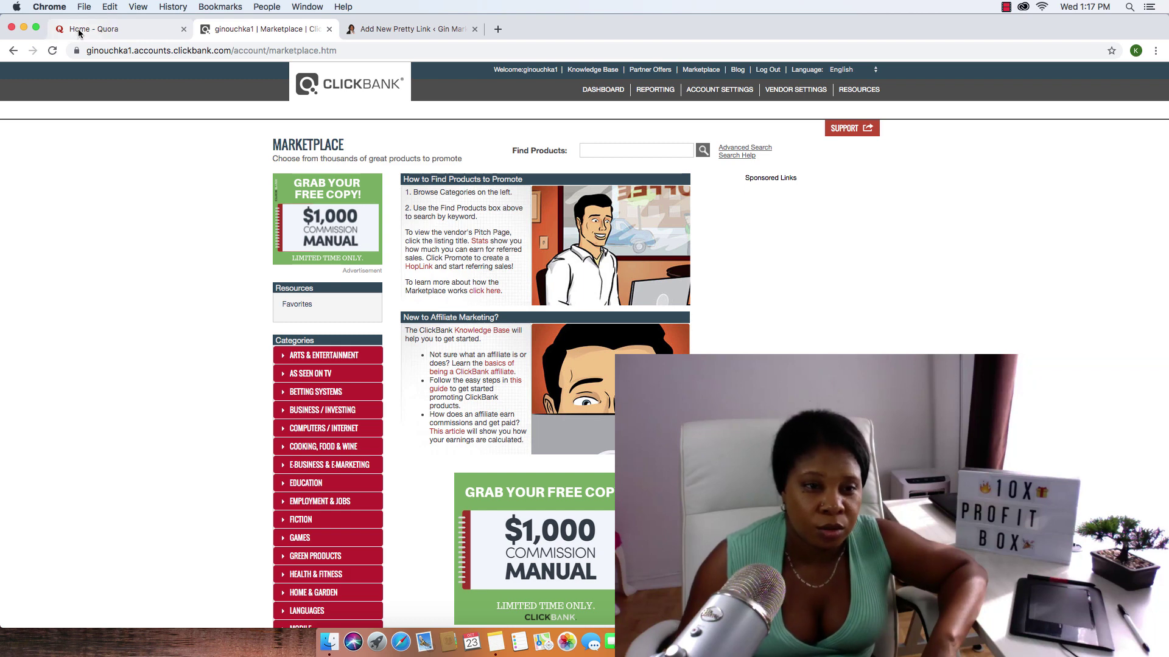
Switch to the Quora home feed.
left_click(118, 32)
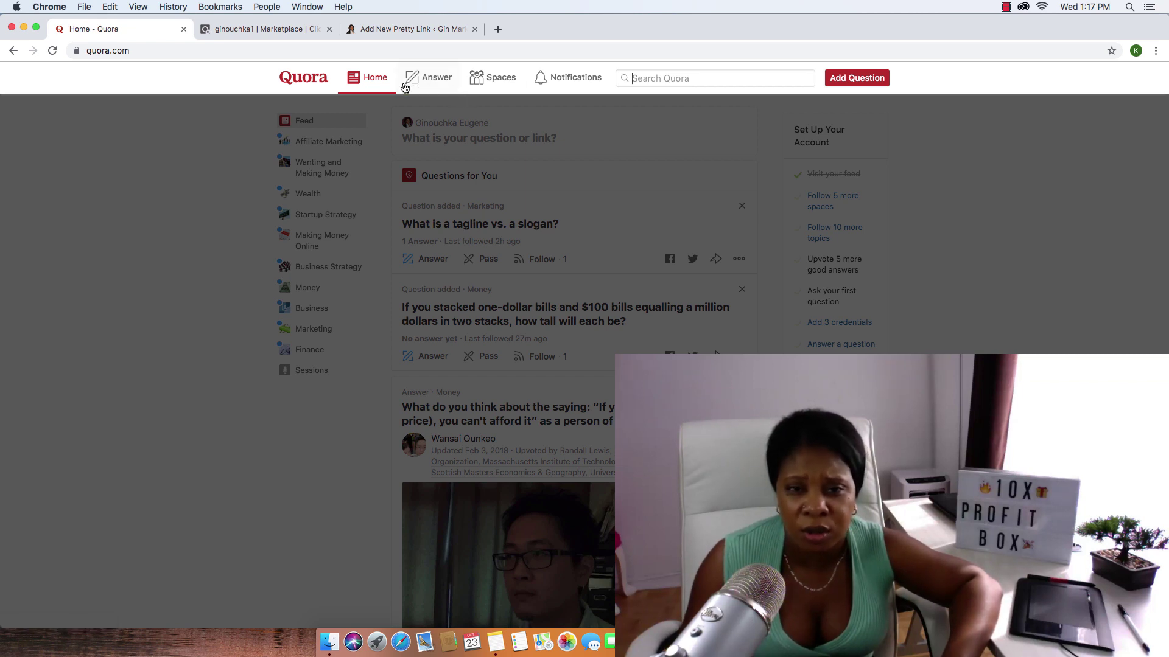
scroll(462, 141, "down", 1)
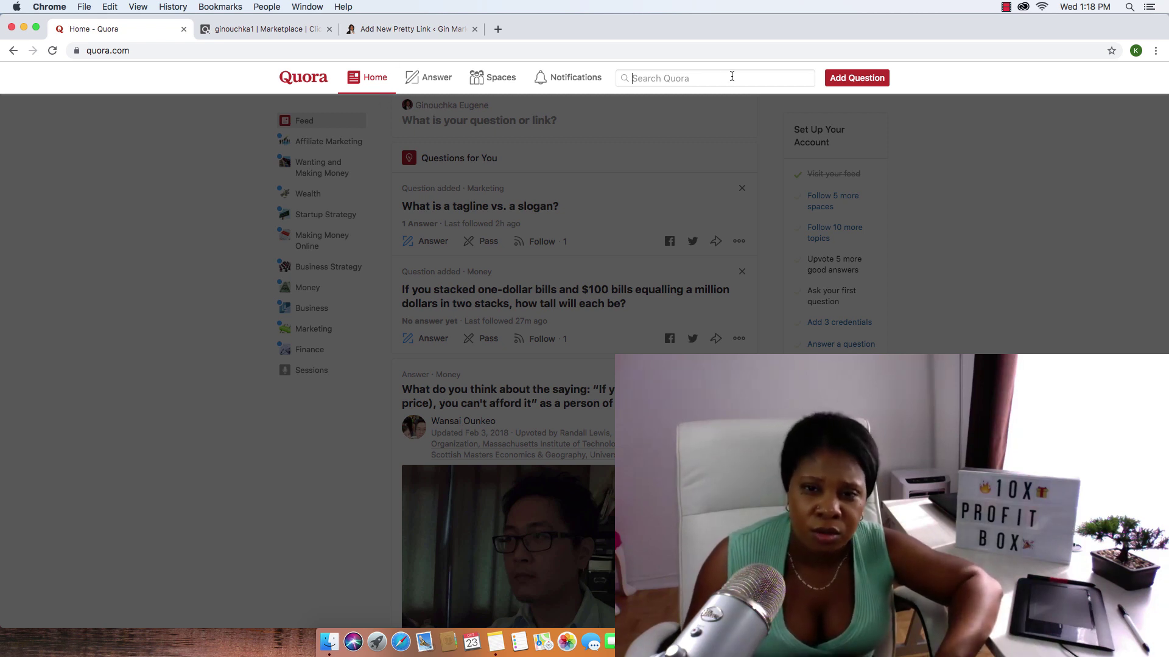
type("how")
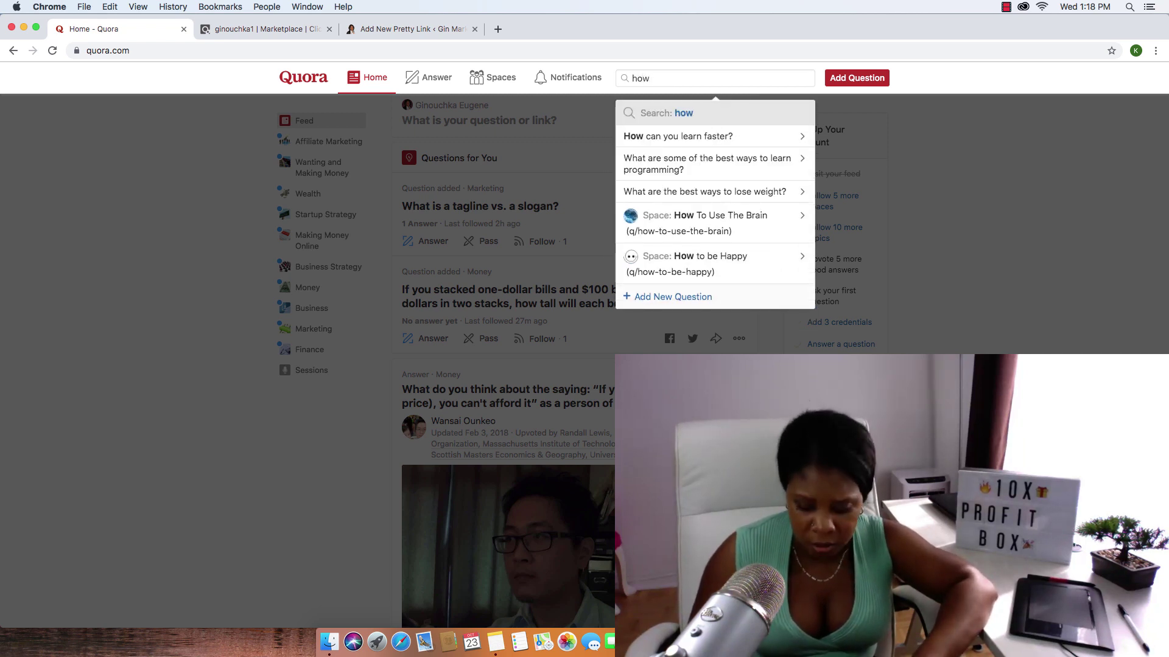
type(" to m")
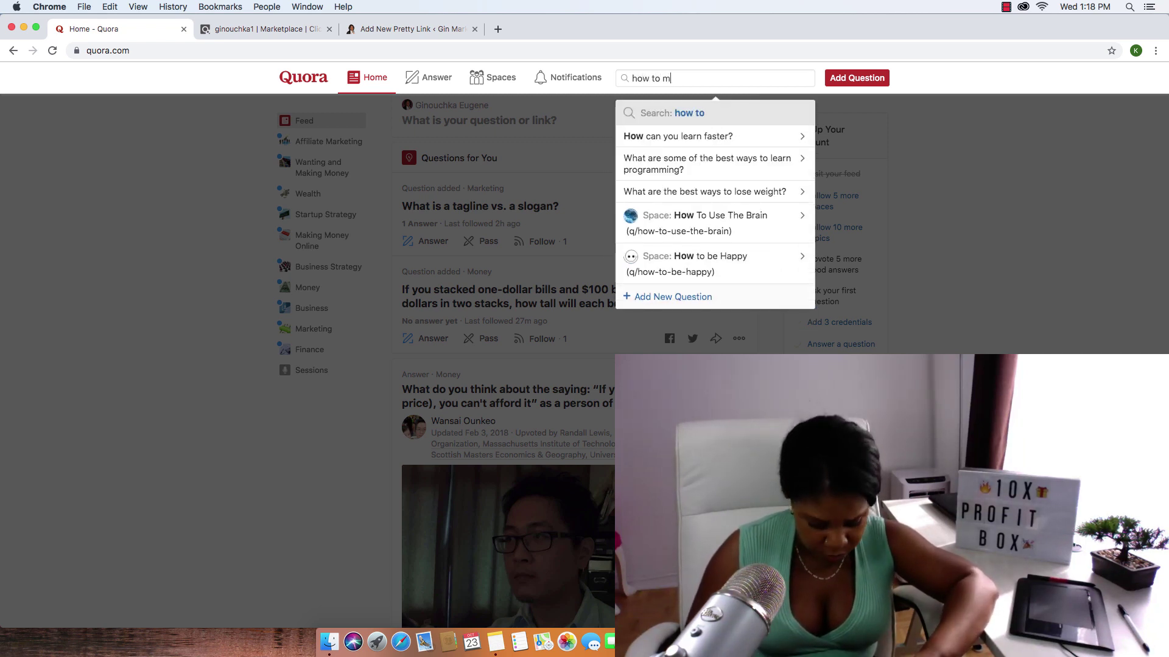
type("ake money ")
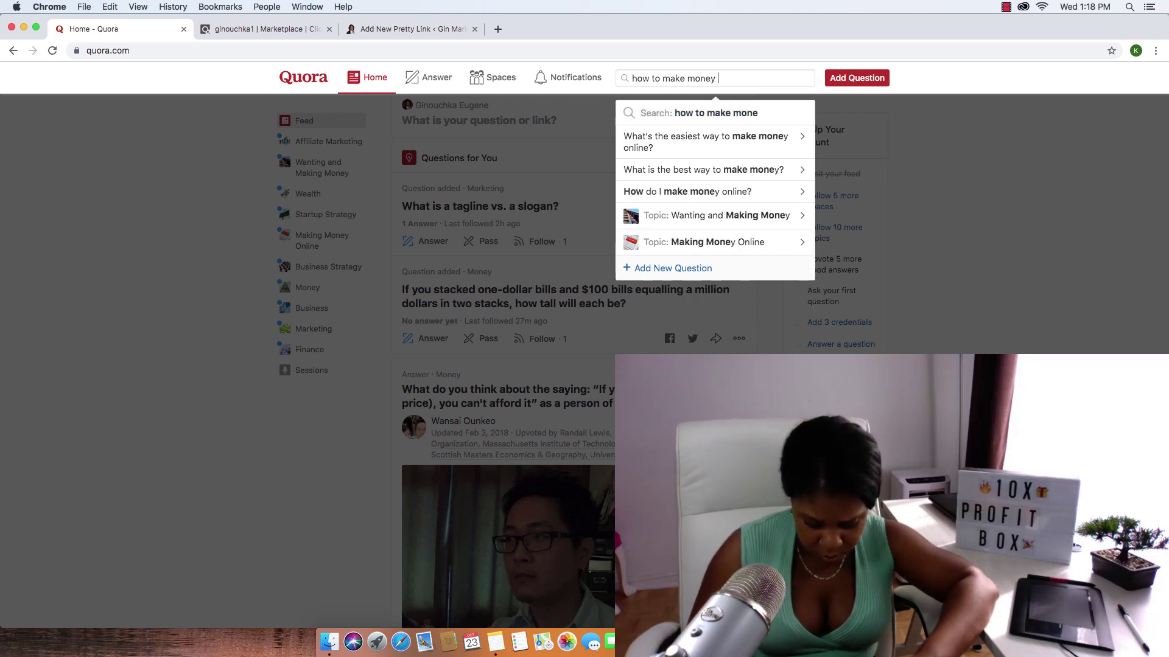
type("online")
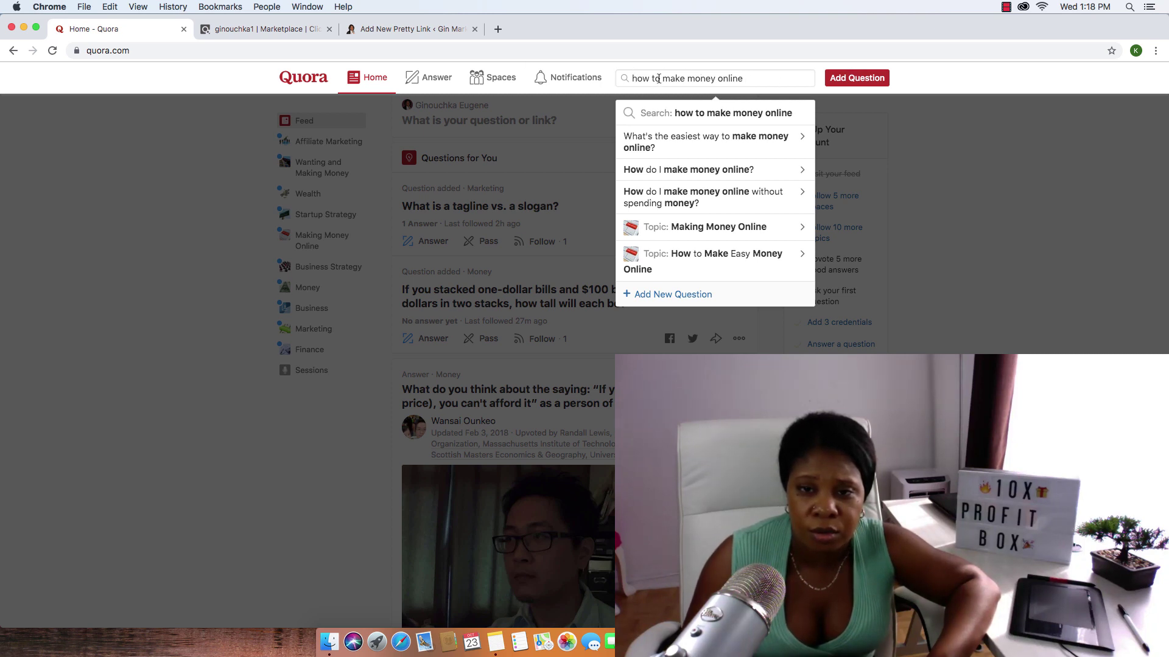
left_click(853, 84)
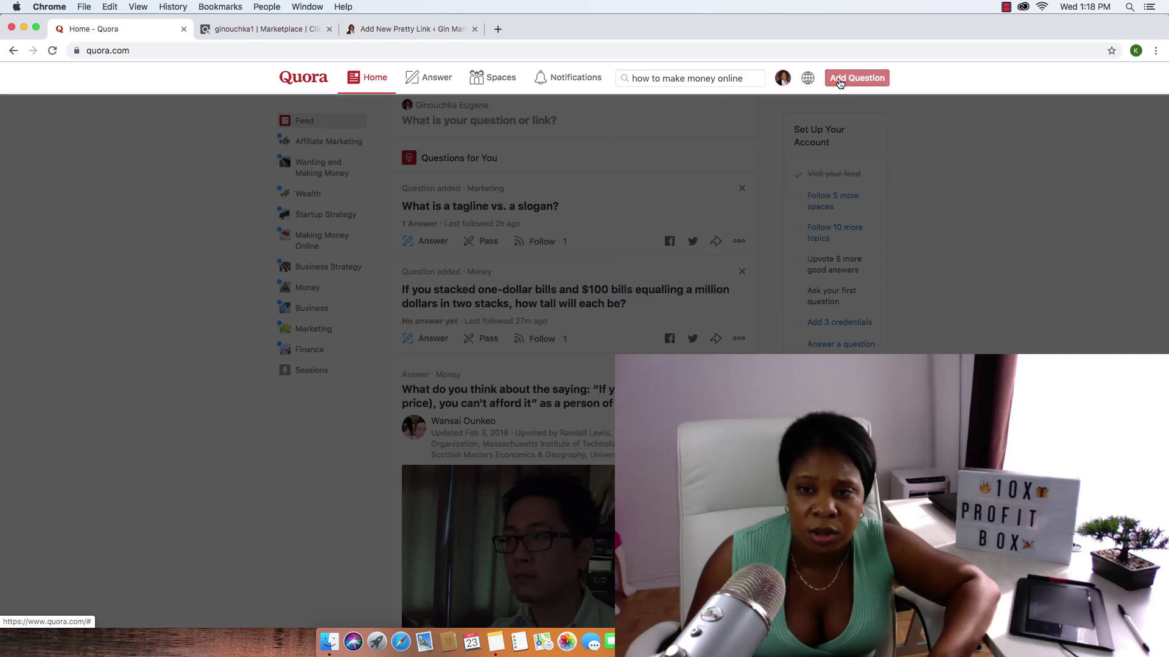
left_click(759, 169)
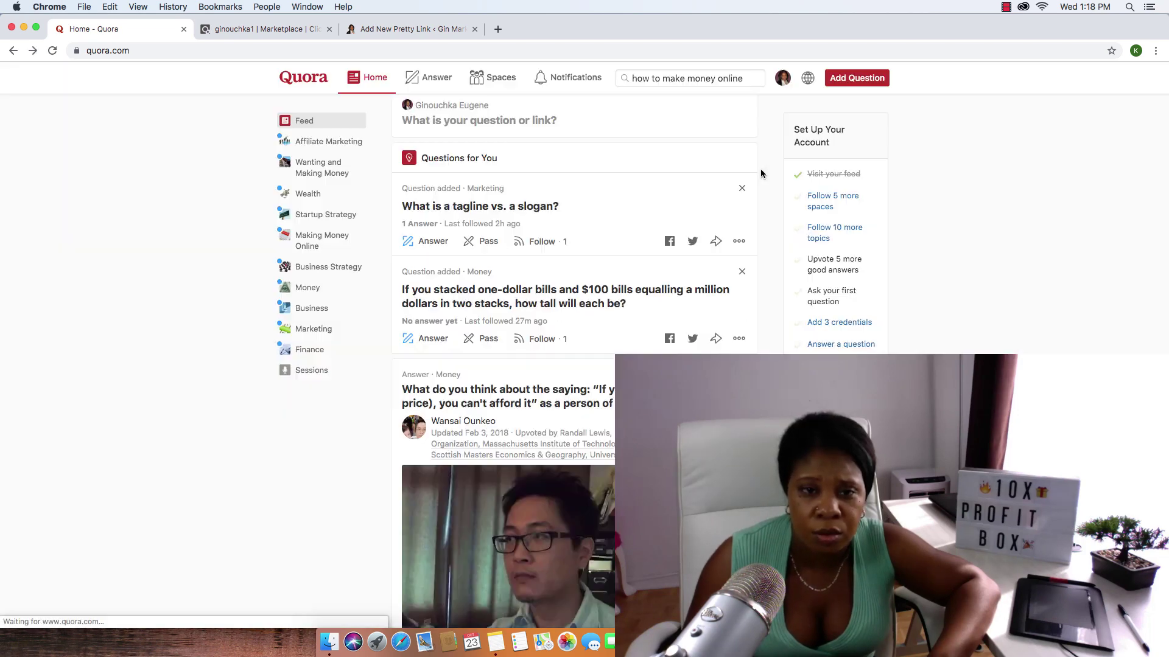
Go to the page for writing answers and search Quora for "how to make money online", showing the full results.
left_click(437, 81)
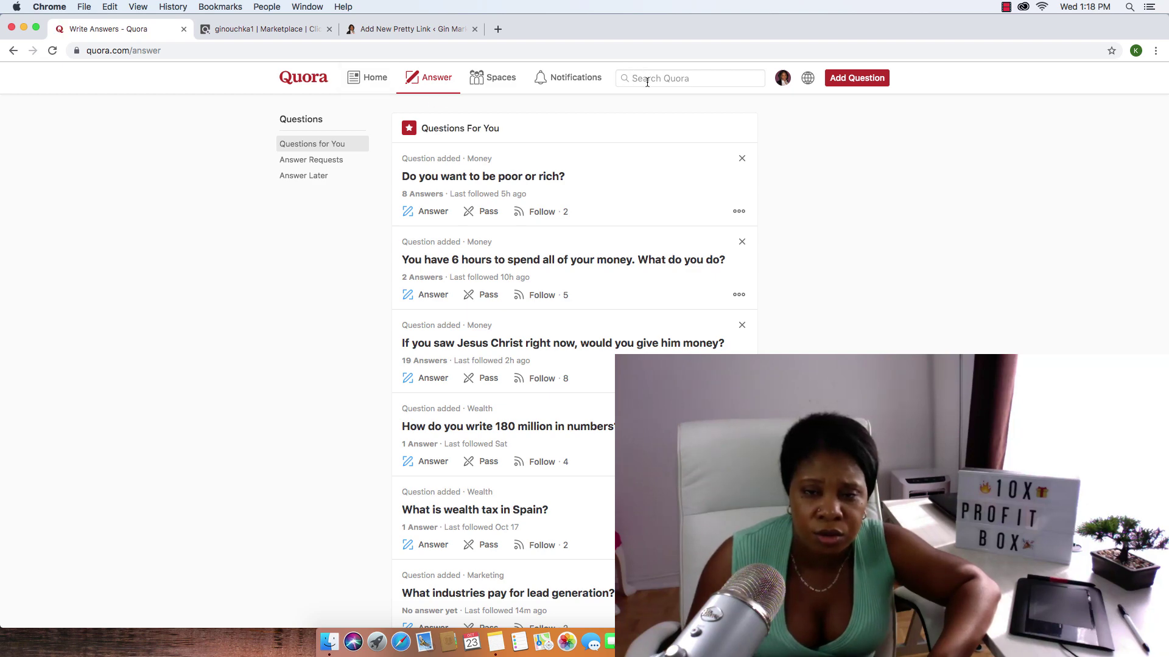
left_click(647, 82)
type("h")
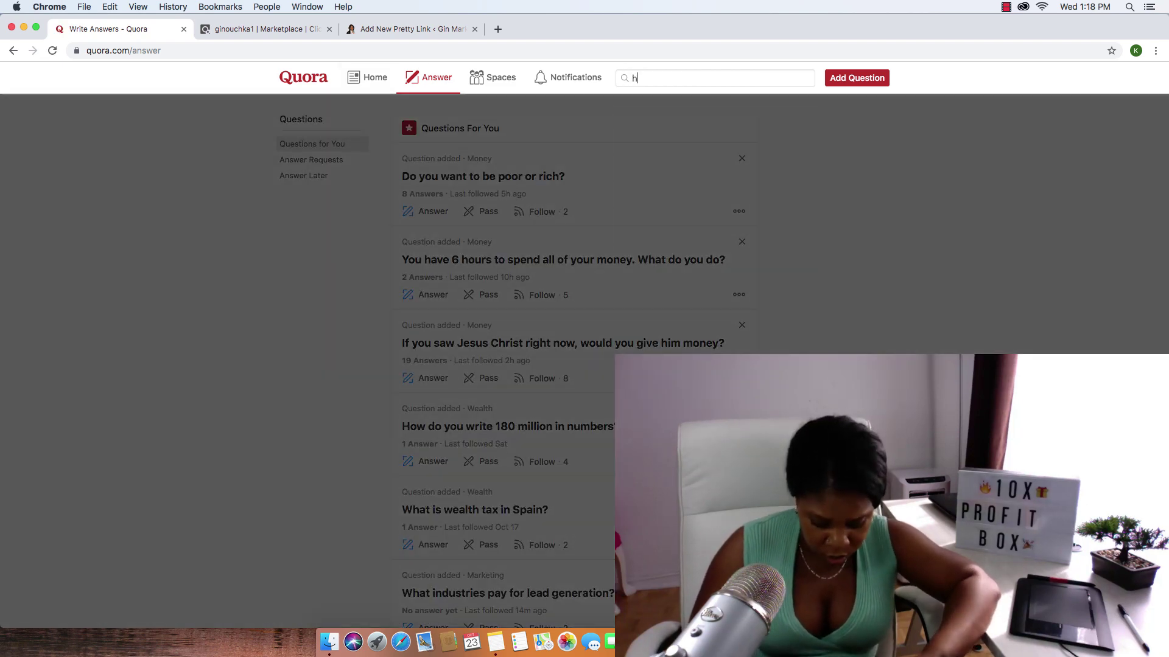
type("ow")
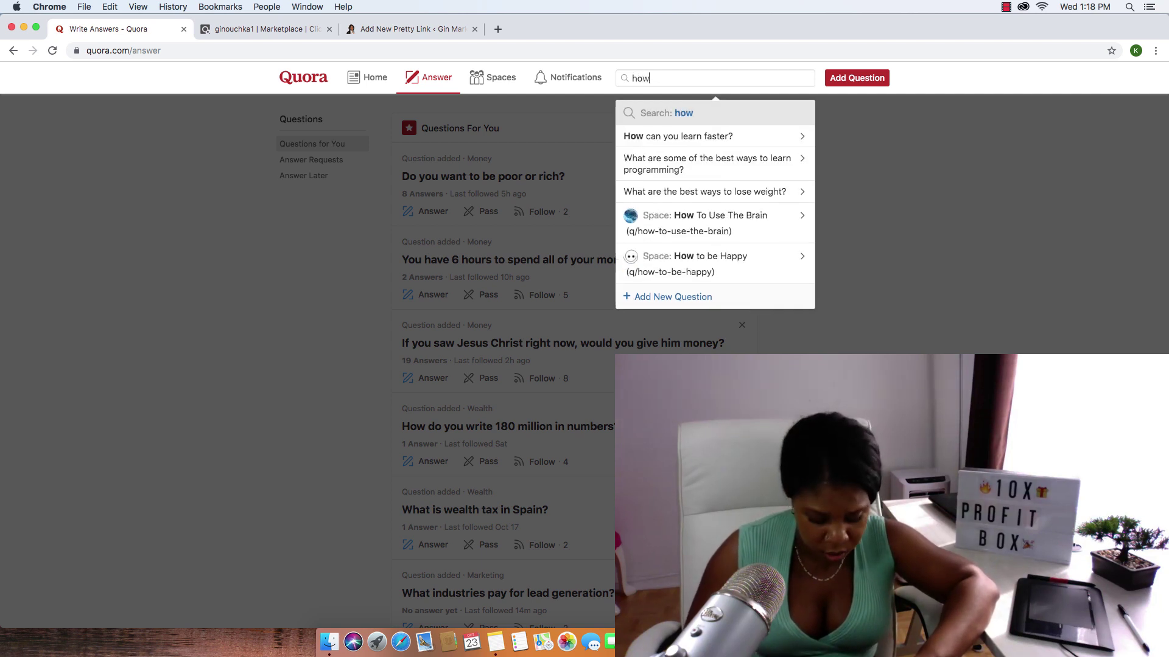
type("w")
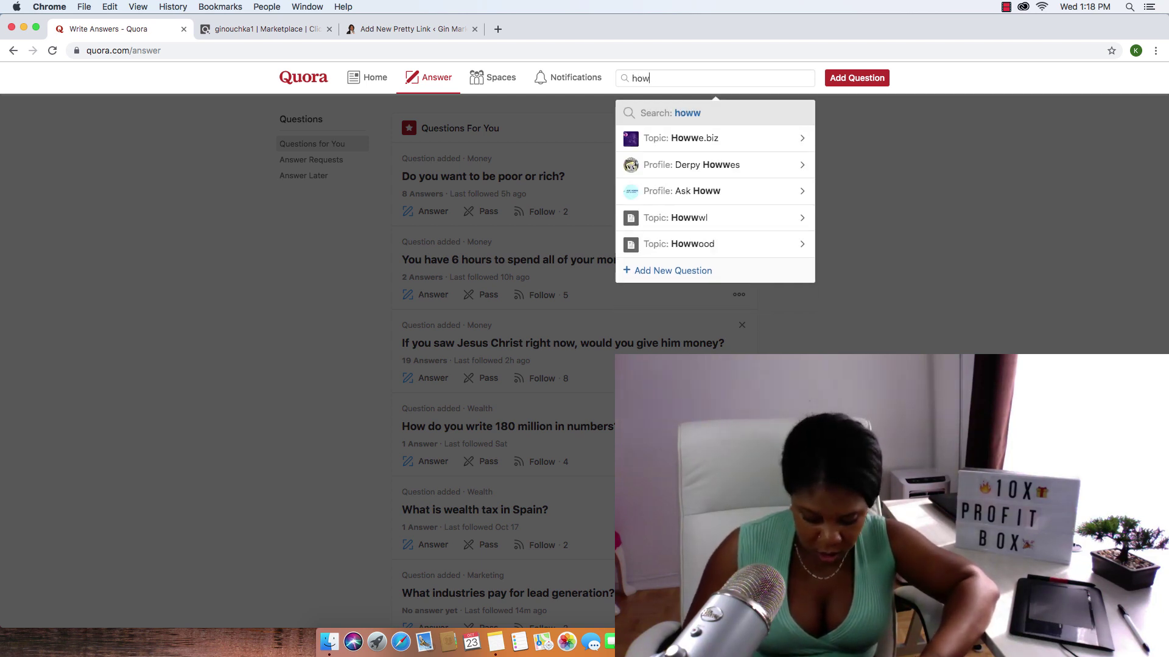
type(" to make")
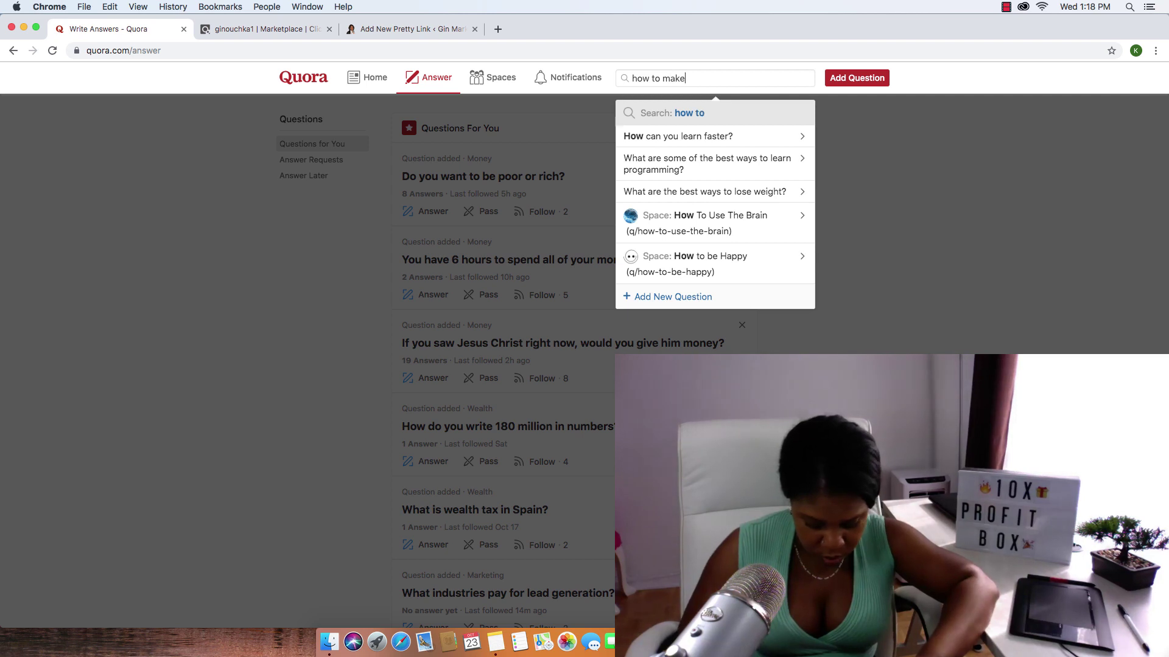
type(" money")
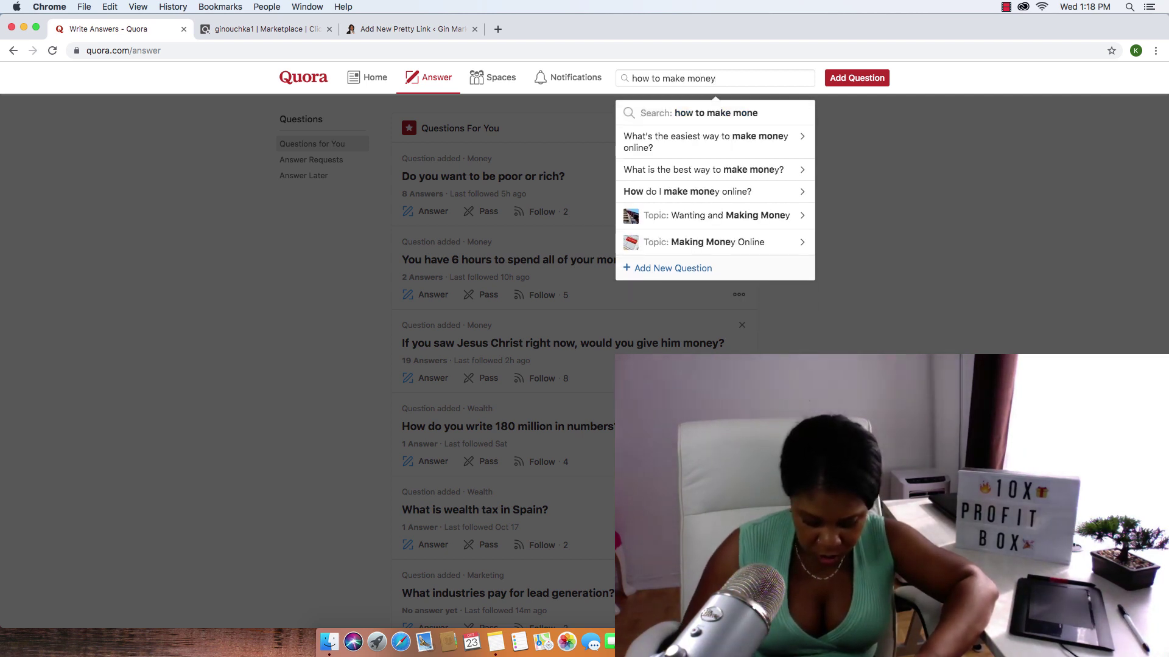
type(" online")
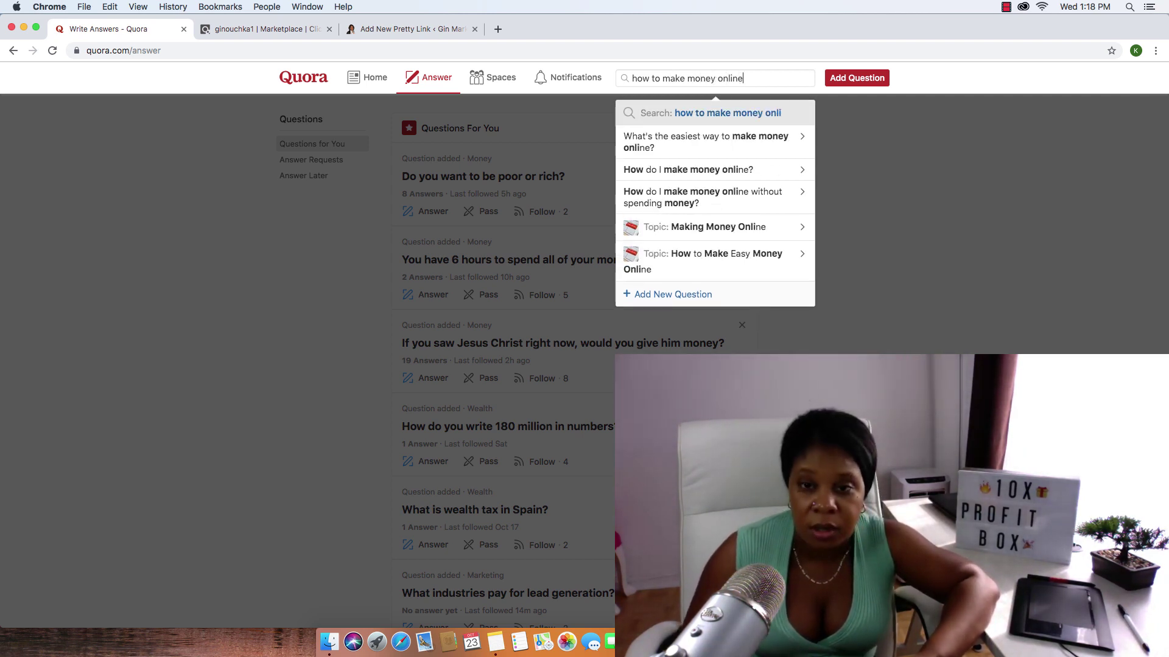
scroll(648, 81, "down", 3)
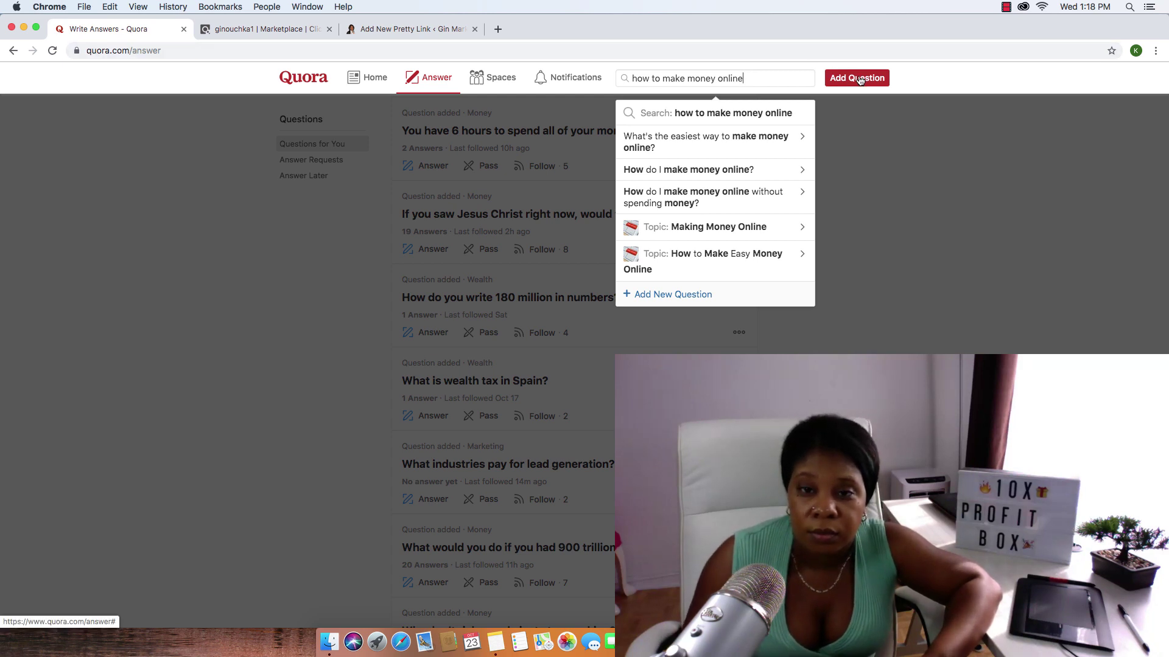
left_click(712, 111)
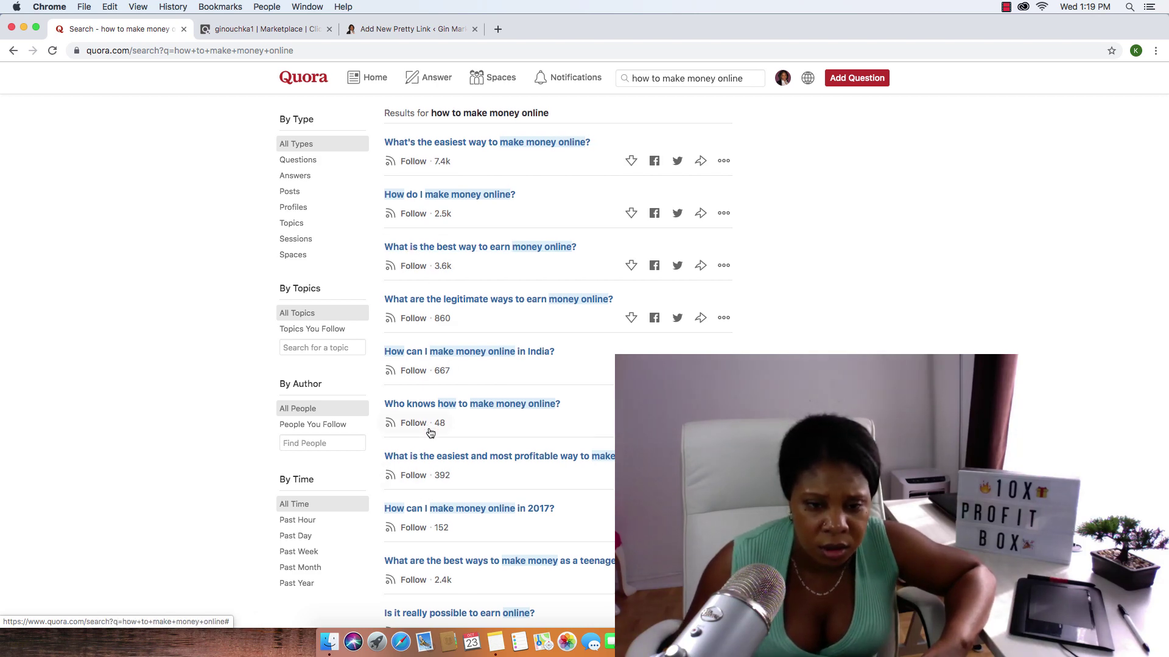
Look through the search results and open the question "What's the easiest way to make money online?" in a separate page.
scroll(426, 463, "down", 10)
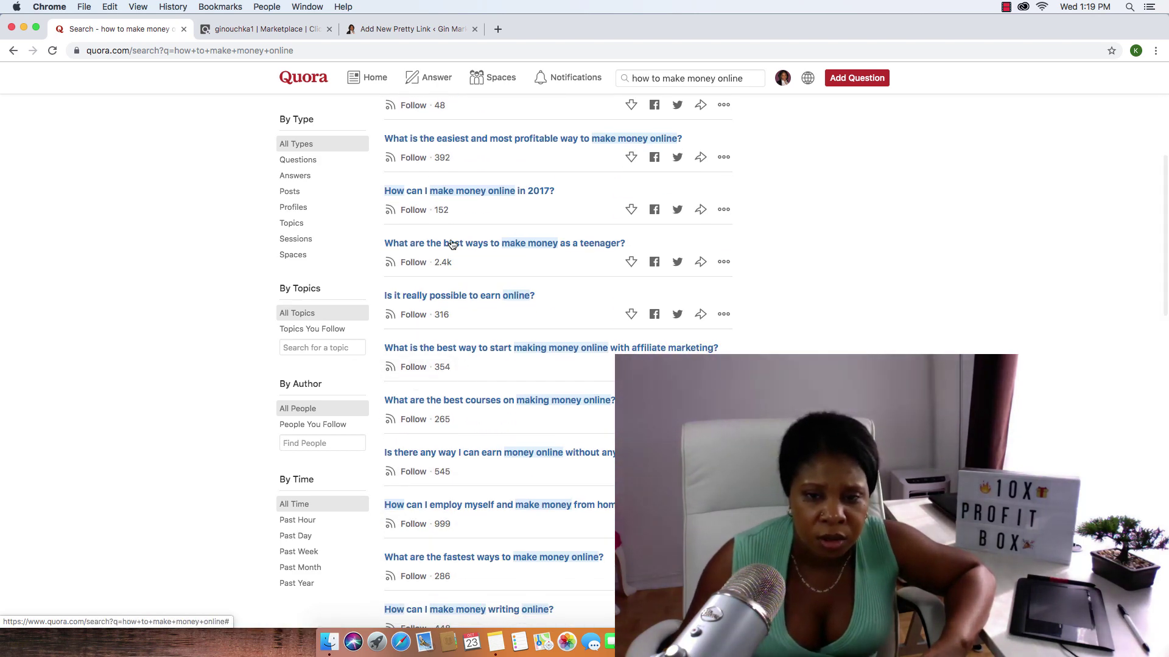
scroll(457, 431, "down", 10)
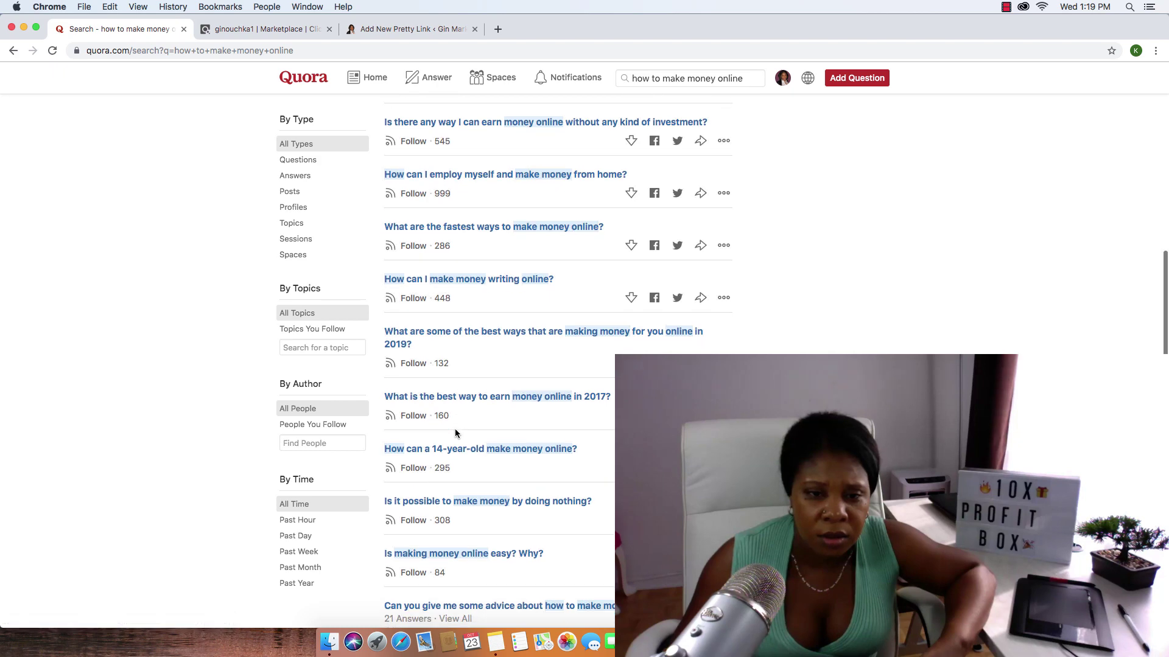
scroll(454, 429, "up", 20)
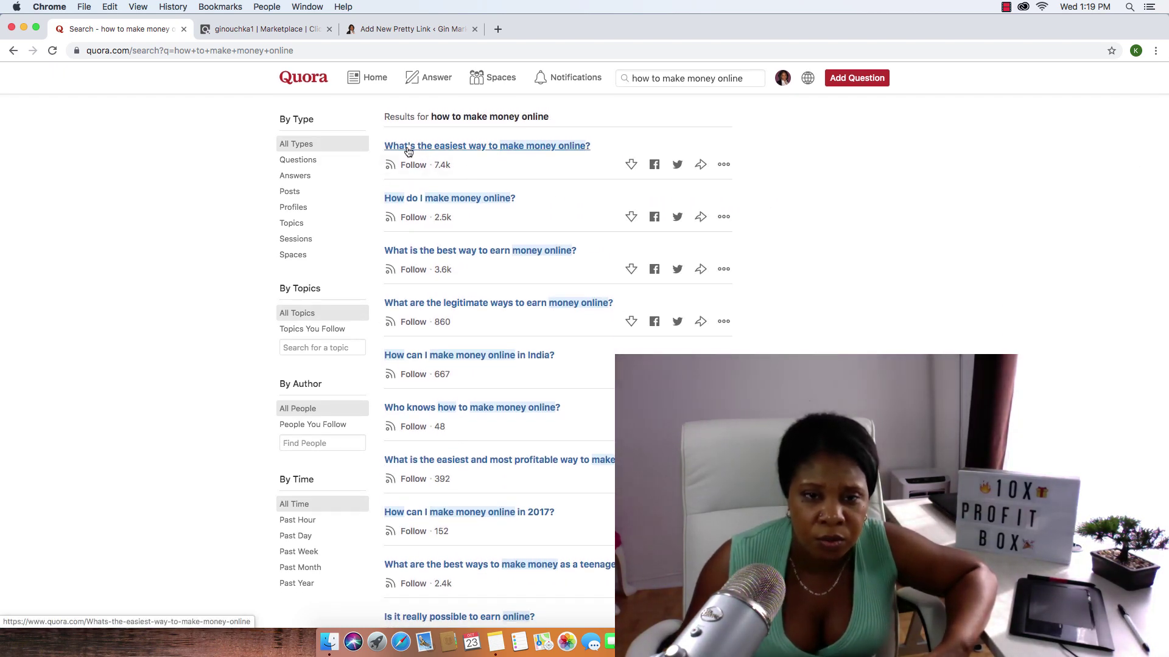
left_click(512, 147)
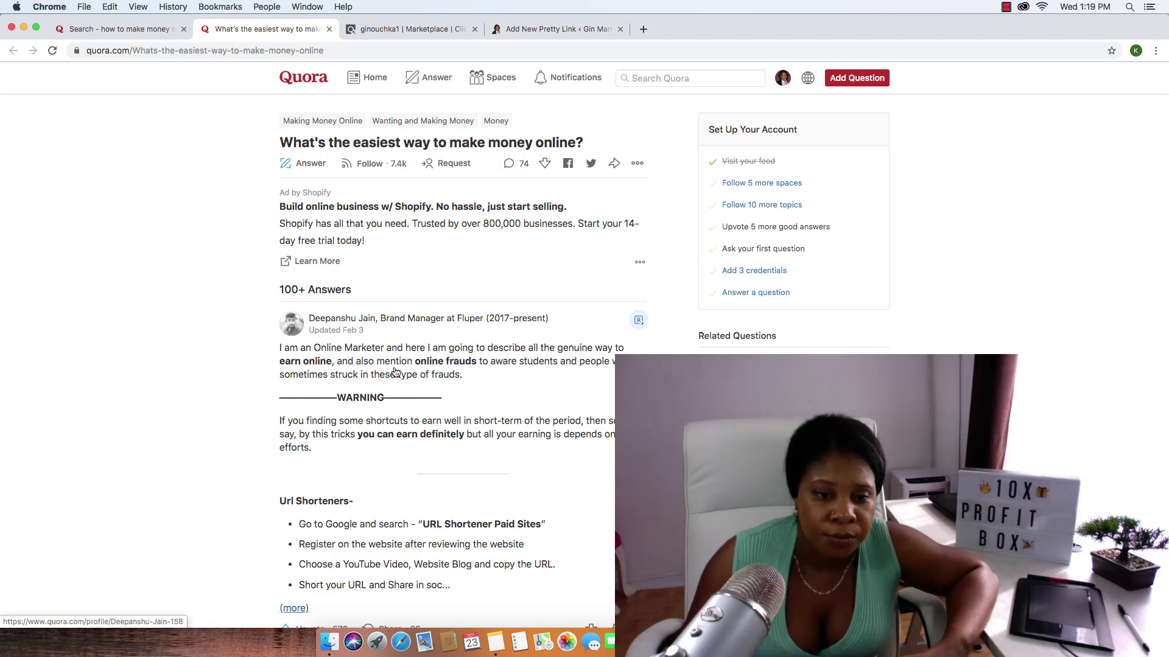
Skim the existing answers to the easiest-way question and open a blank answer editor for it.
scroll(391, 372, "down", 4)
scroll(391, 372, "up", 1)
scroll(391, 372, "down", 15)
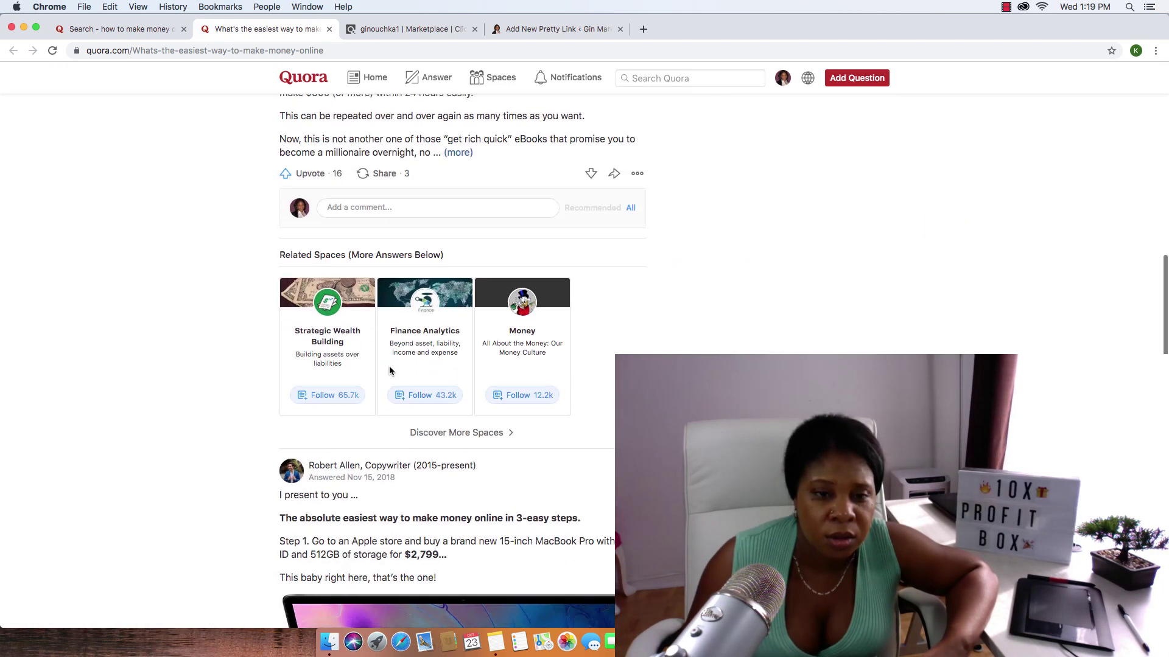
scroll(389, 373, "up", 15)
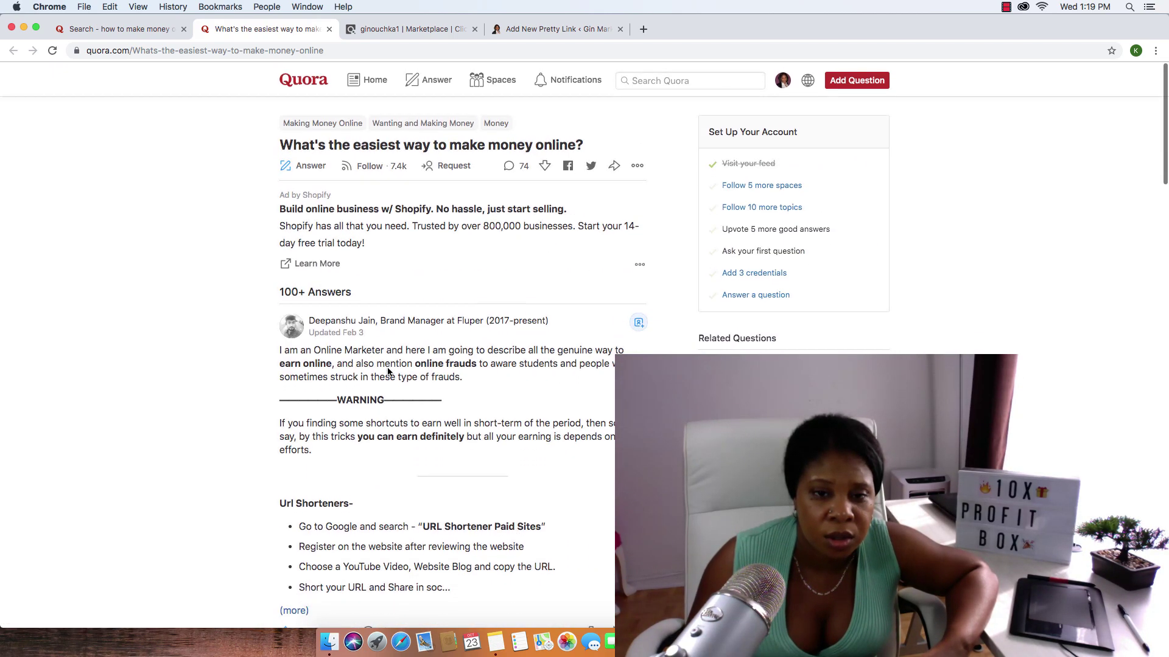
left_click(309, 169)
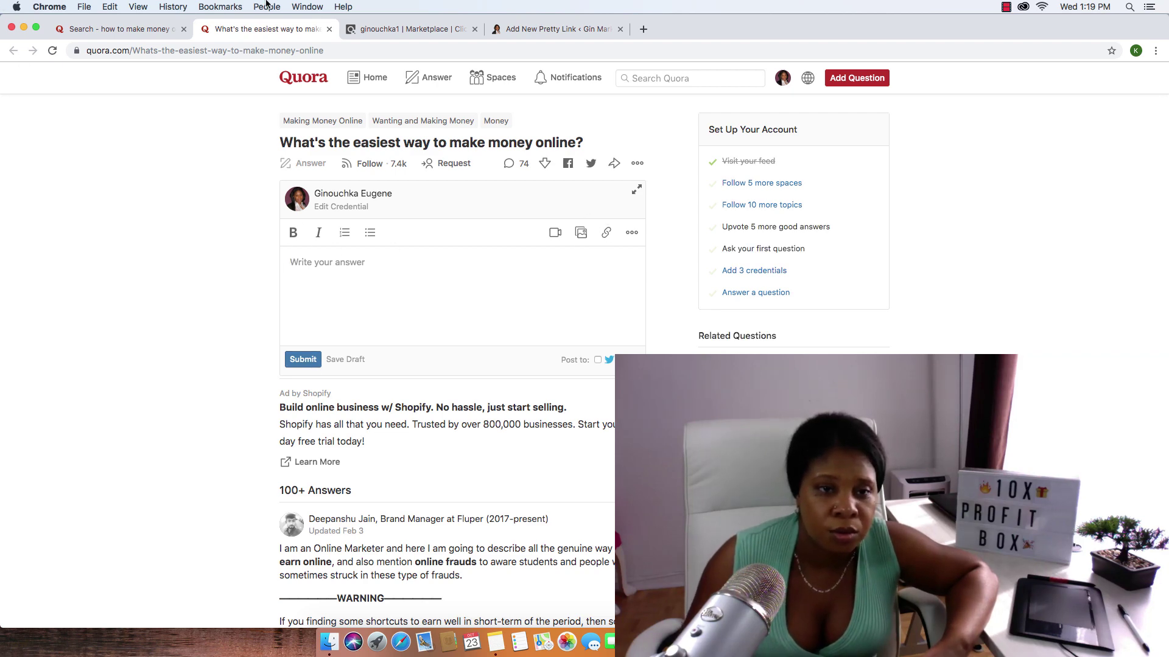
Return to the "how to make money online" search results and filter them to the past week.
left_click(113, 28)
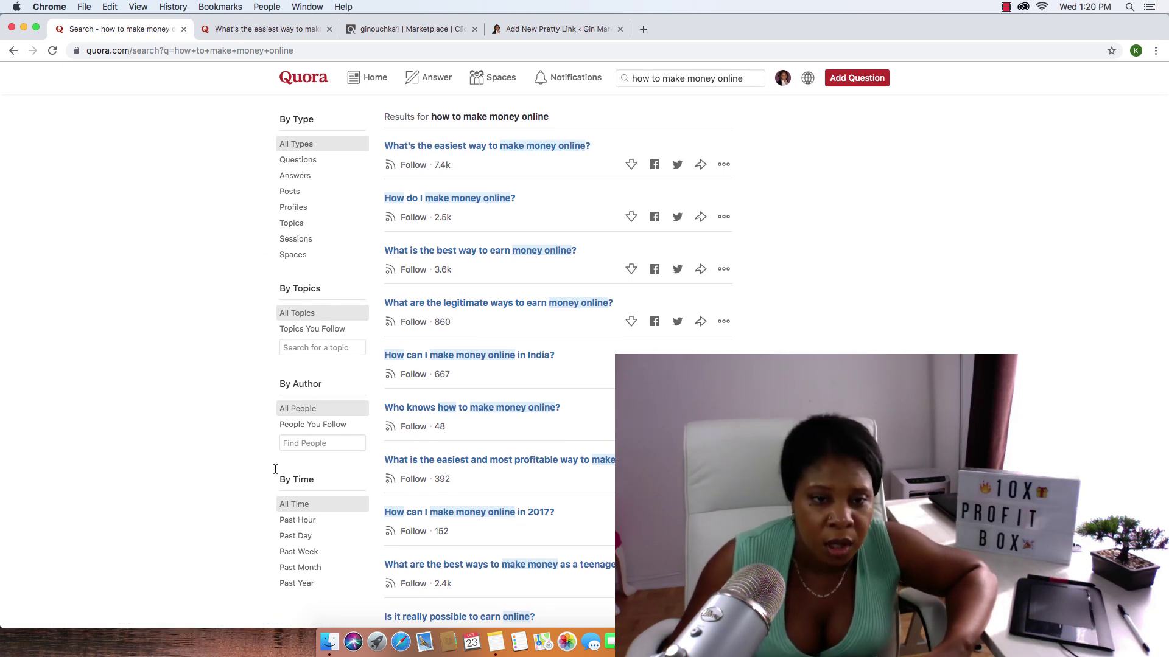
left_click(302, 522)
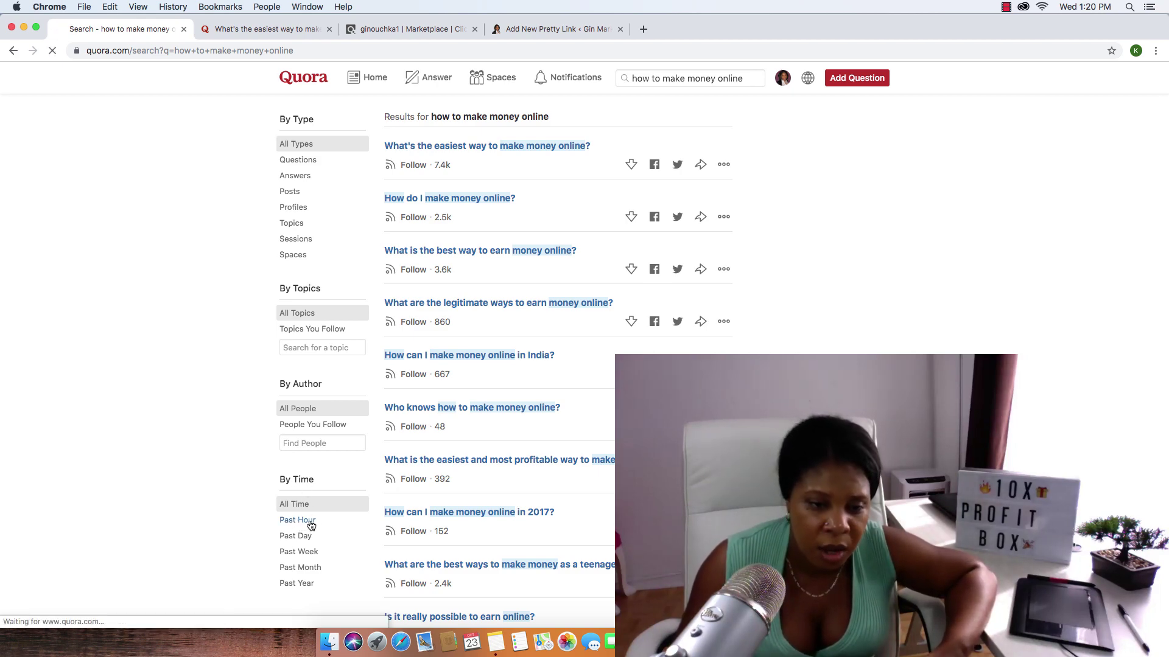
left_click(304, 553)
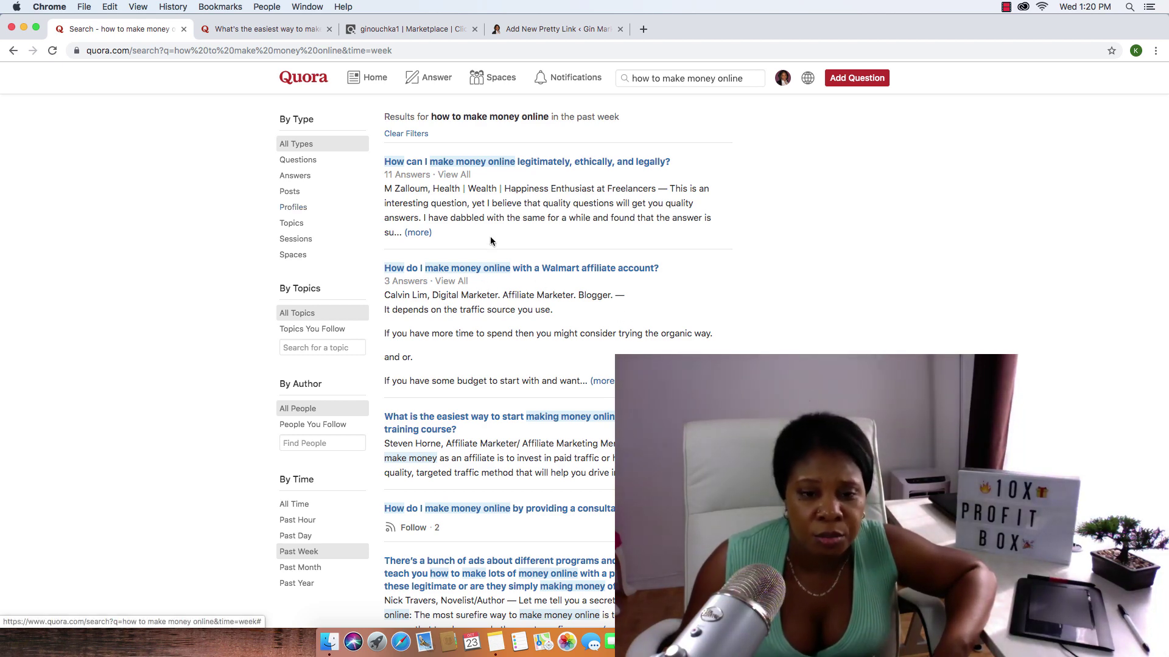
Open the question "How can I make money online legitimately, ethically, and legally?" and start a blank answer to it.
scroll(491, 236, "down", 2)
scroll(490, 247, "up", 2)
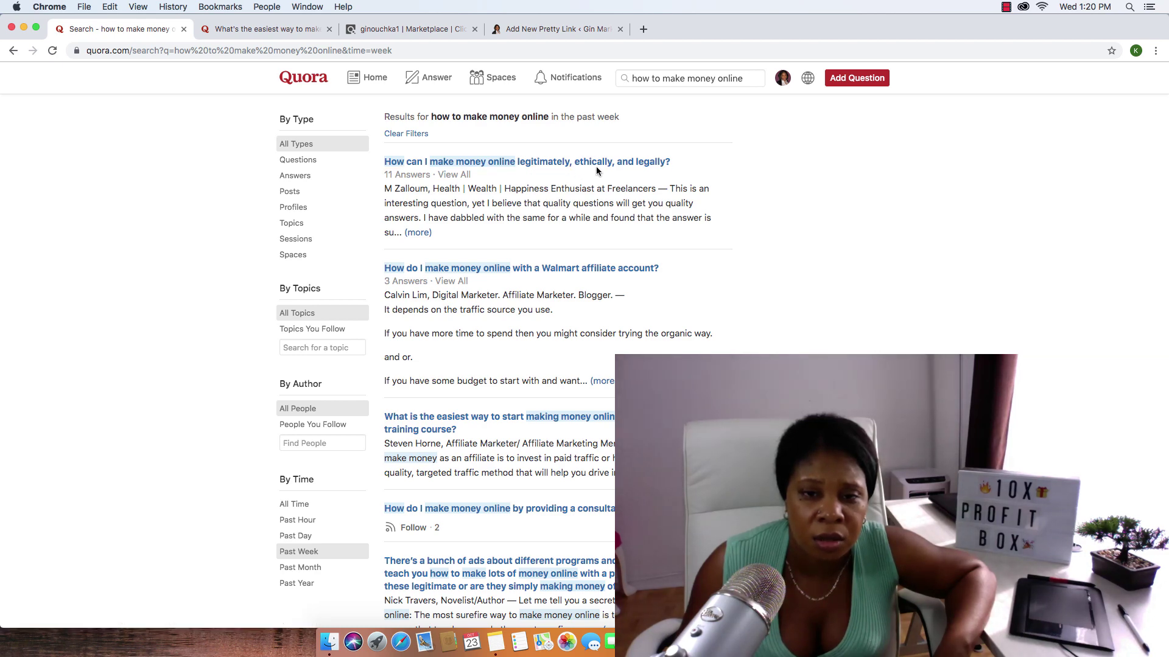
left_click(571, 162)
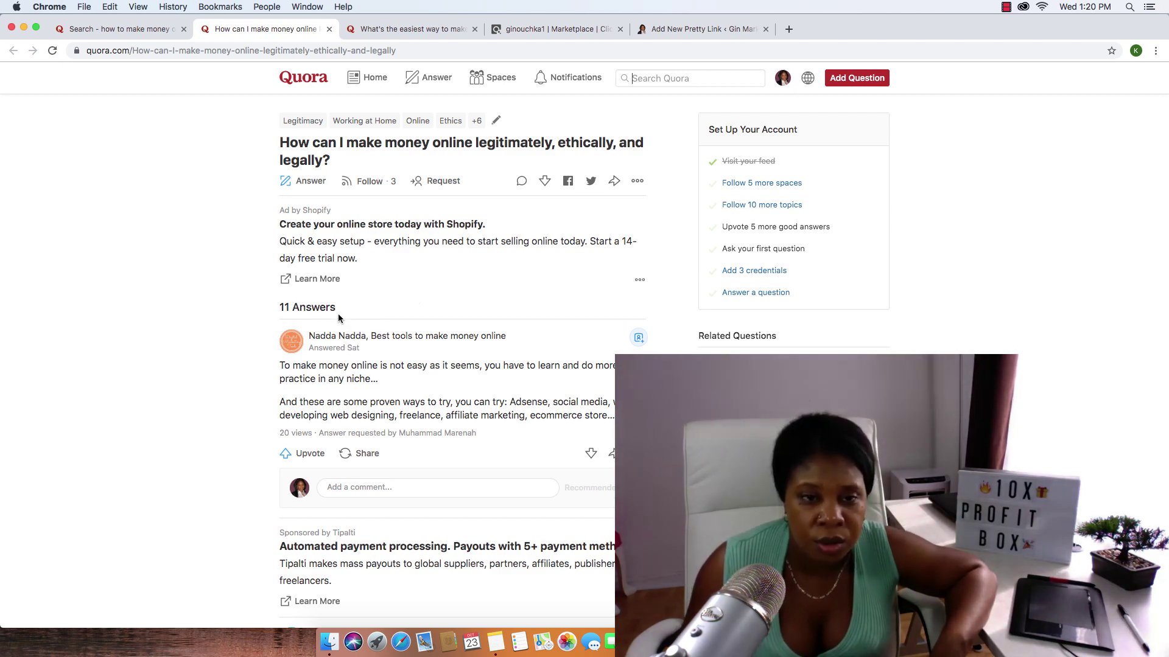
key("super+r")
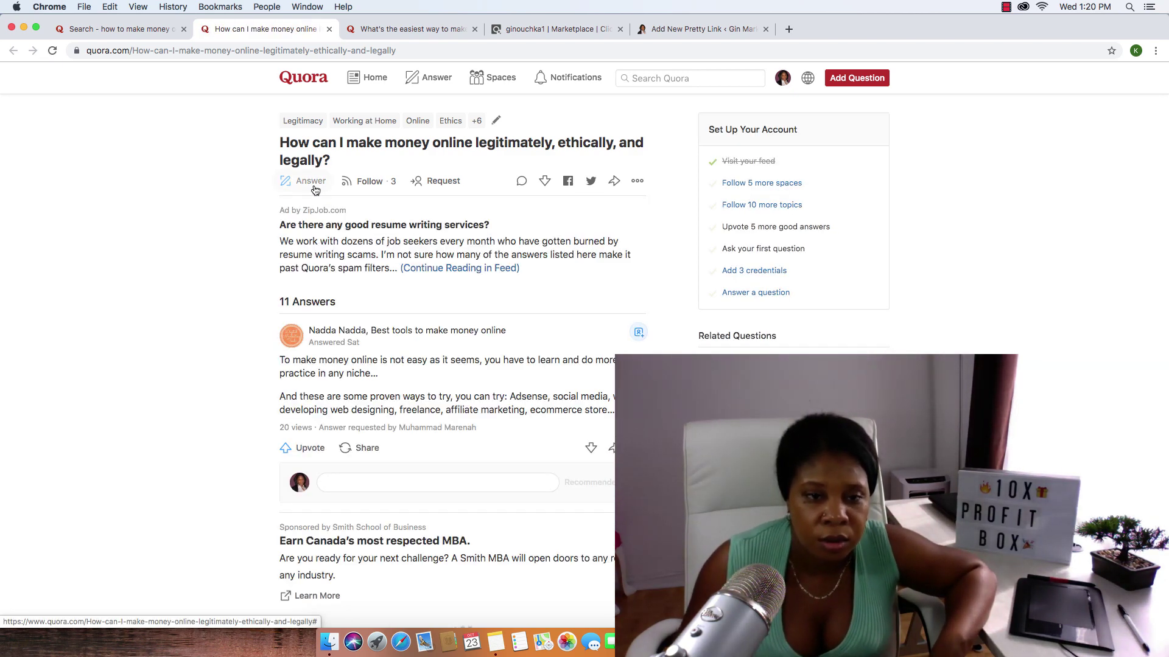
left_click(312, 185)
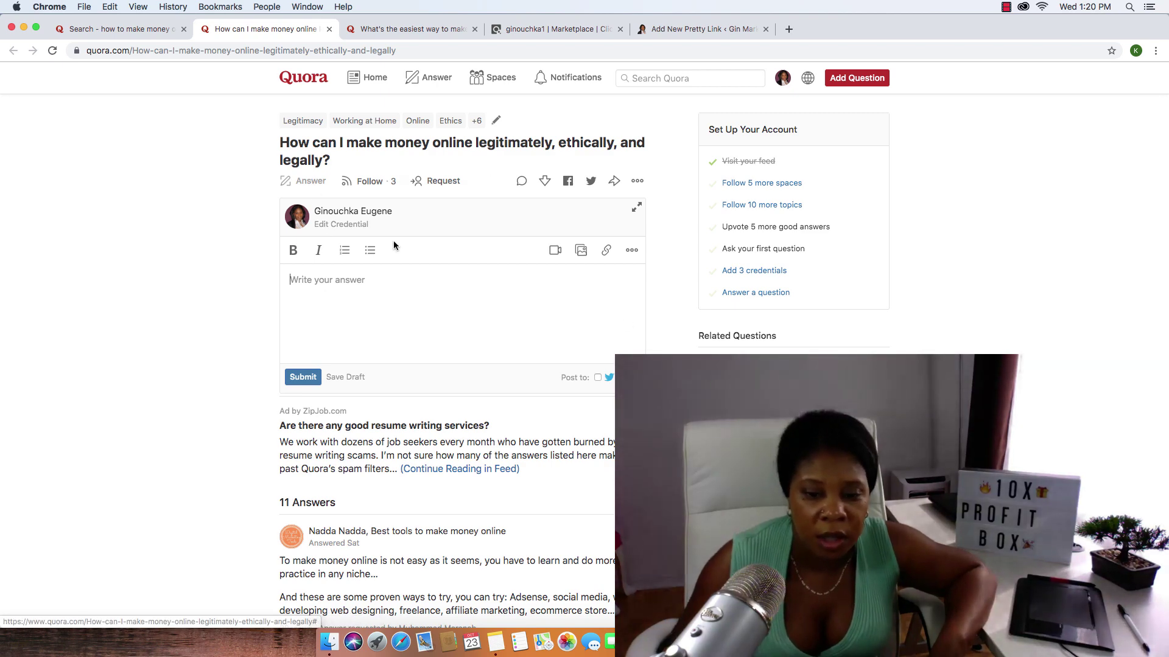
Switch to Notes to show the prepared affiliate marketing answer, then enlarge and reposition the window so the whole note is readable.
left_click(496, 644)
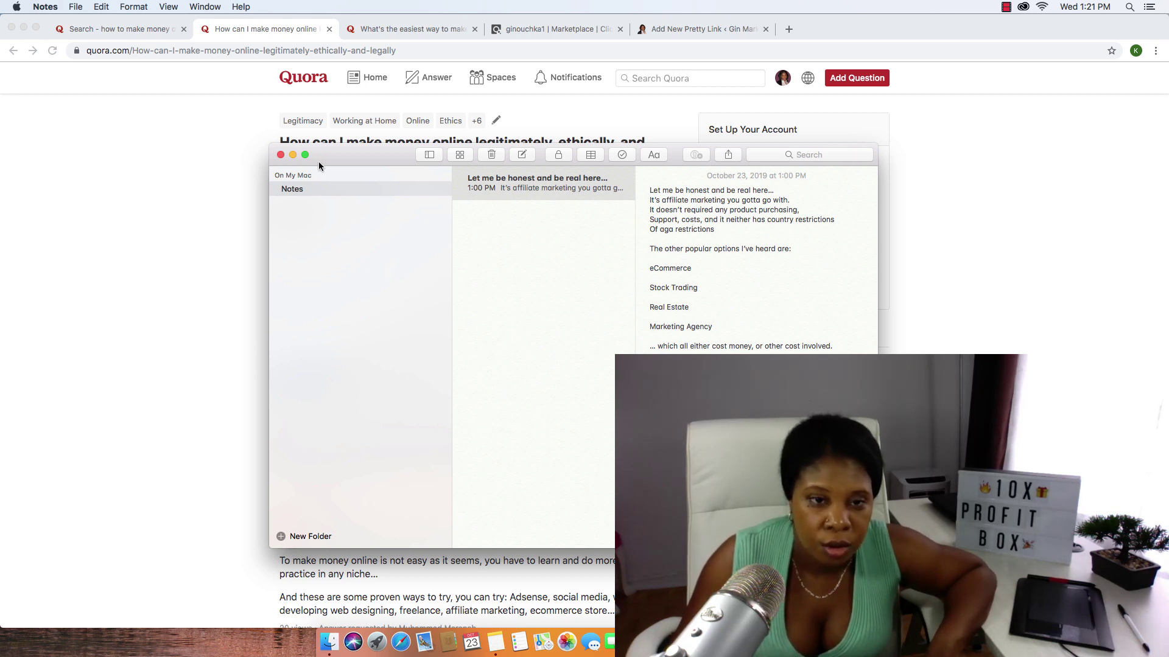
left_click_drag(319, 162, 152, 74)
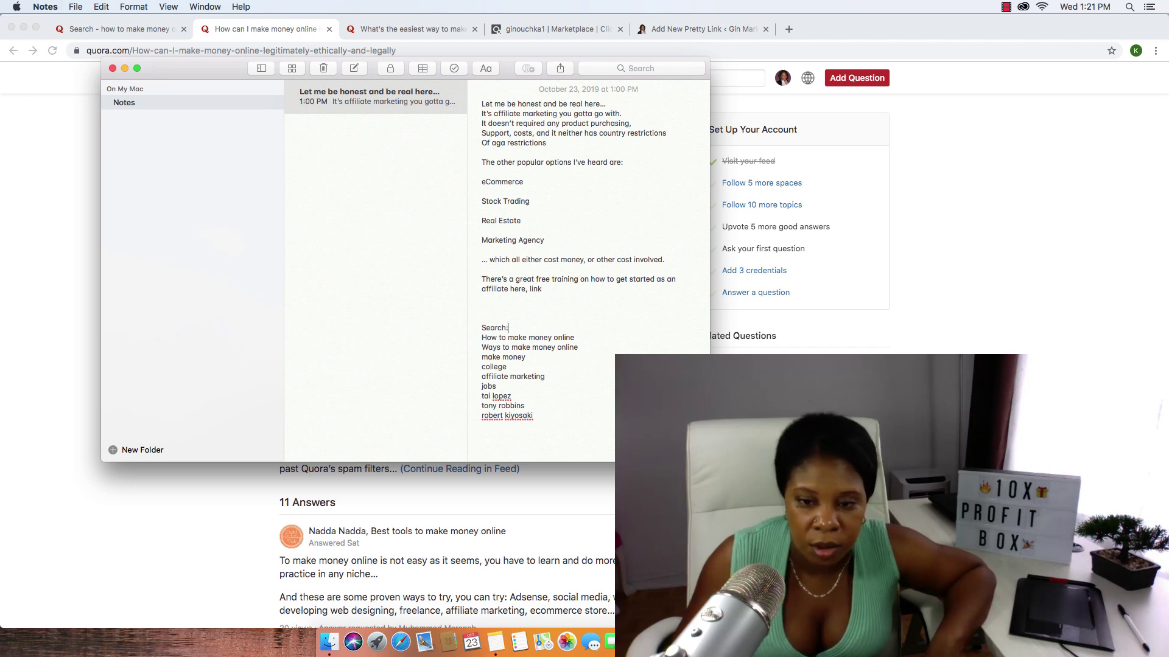
left_click_drag(709, 461, 897, 558)
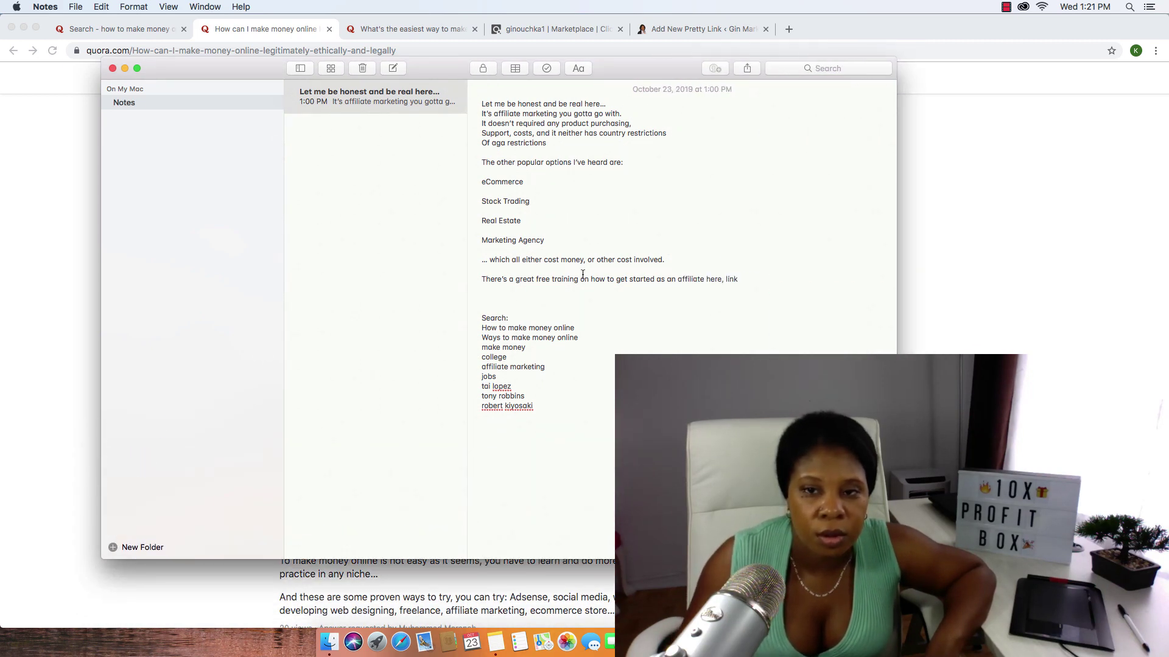
left_click_drag(429, 64, 402, 121)
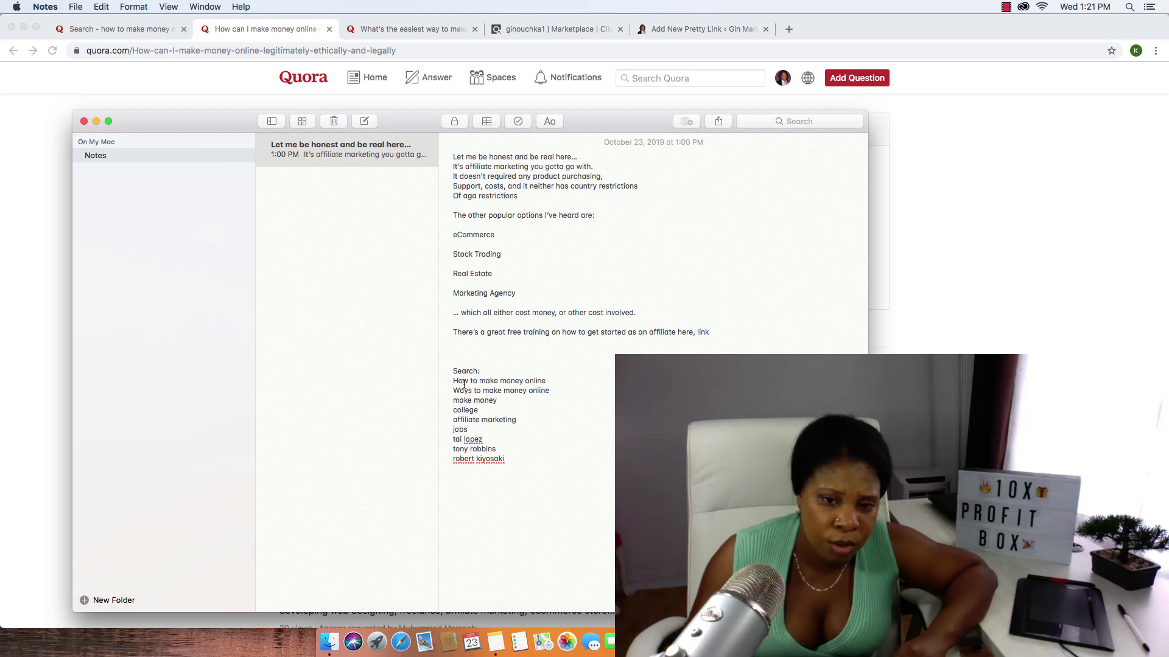
scroll(451, 389, "down", 1)
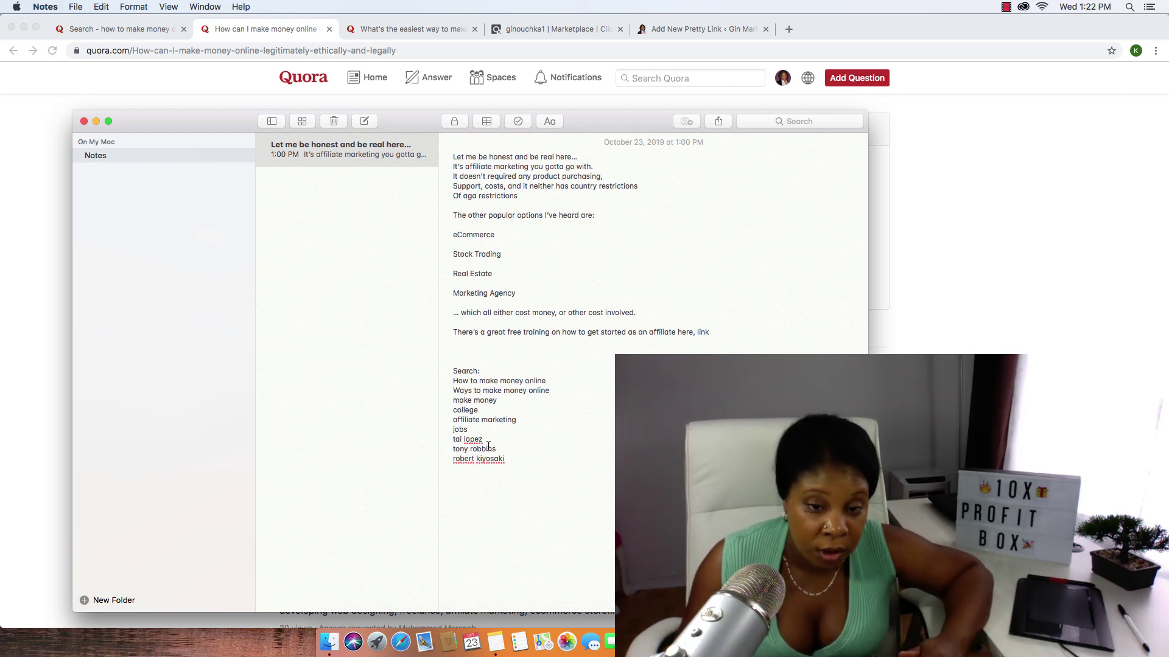
left_click_drag(488, 448, 454, 442)
left_click(465, 442)
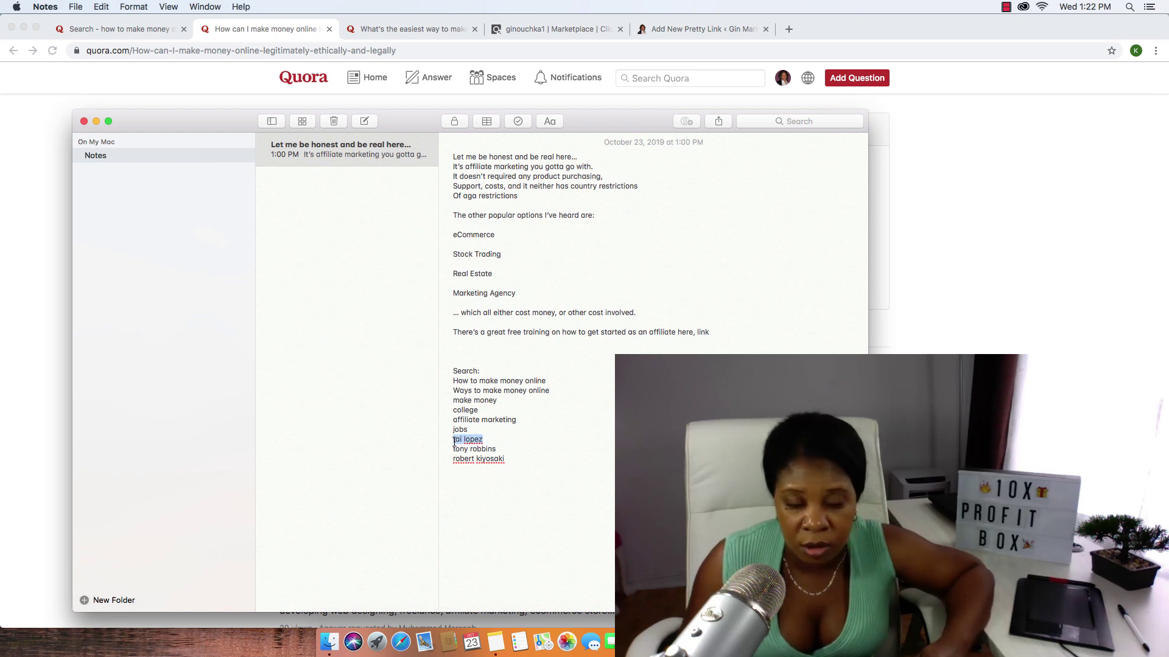
left_click(497, 444)
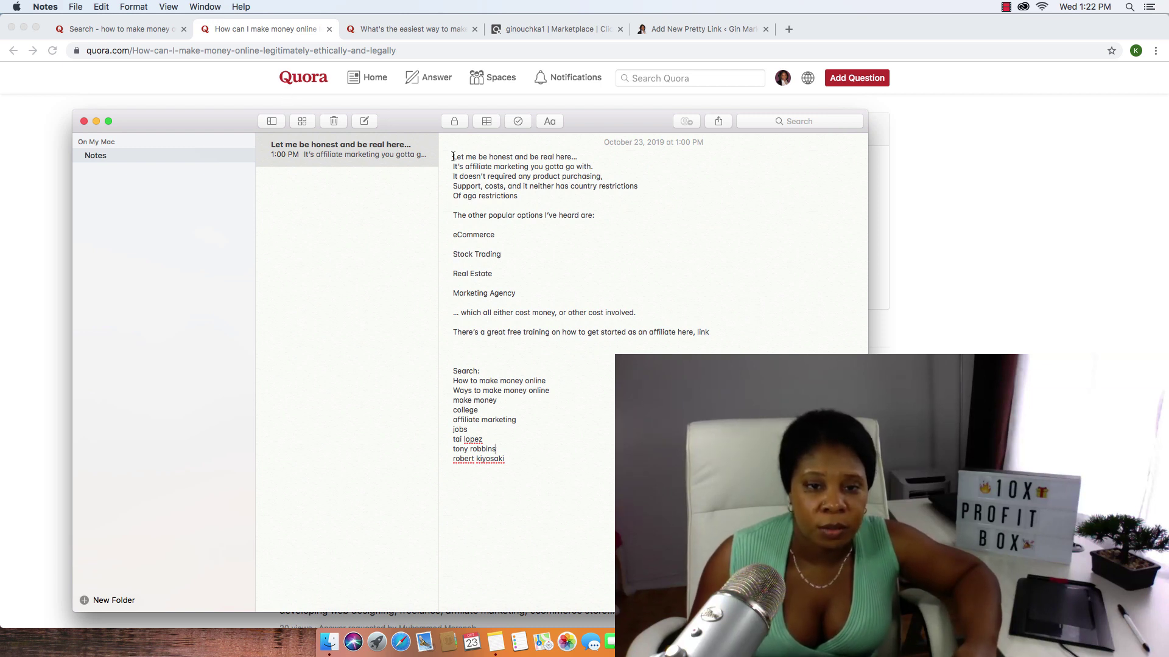
Copy the answer text from "Let me be honest" through "link" in Notes and paste it into the blank Quora answer.
left_click_drag(452, 156, 708, 336)
right_click(681, 332)
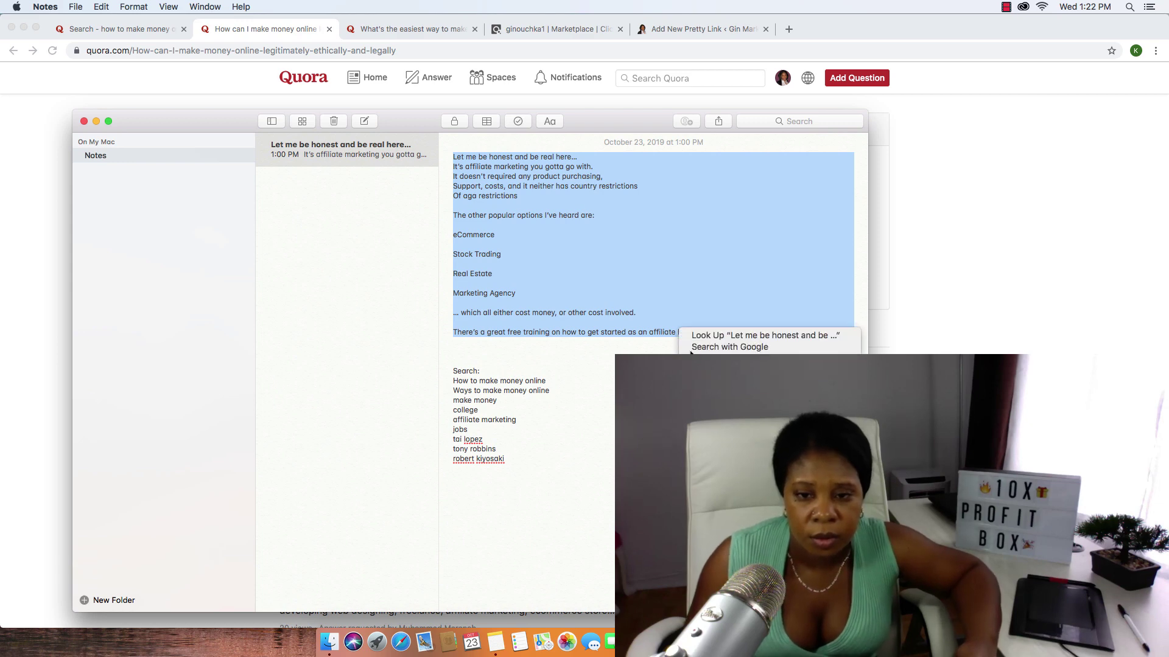
left_click(635, 342)
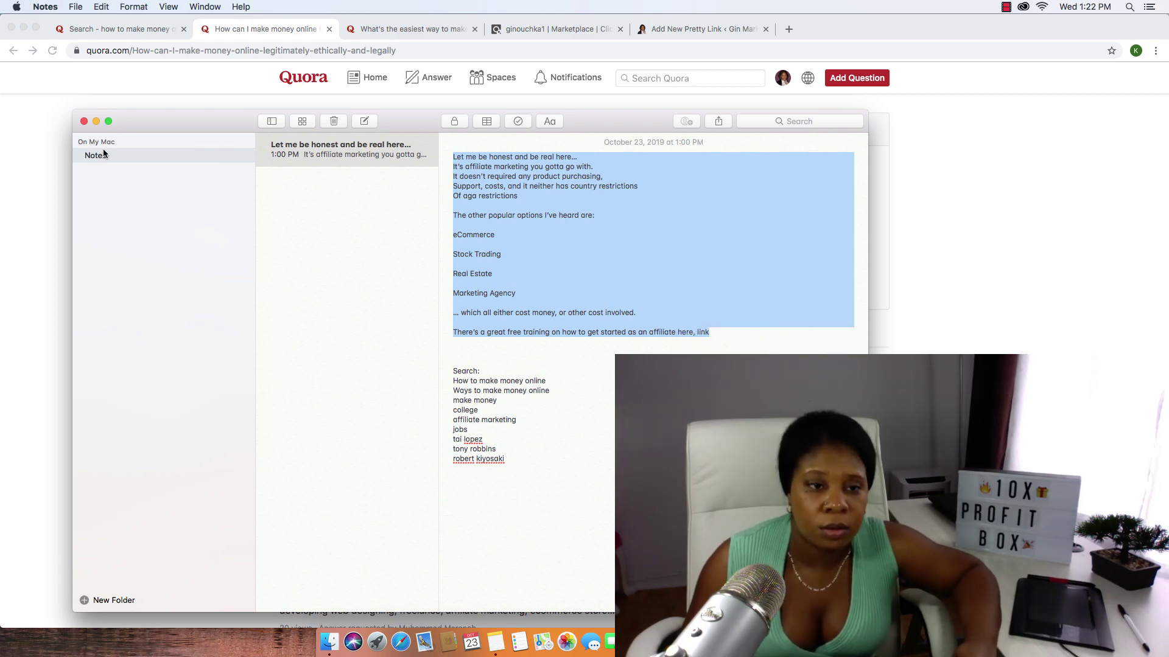
left_click(41, 96)
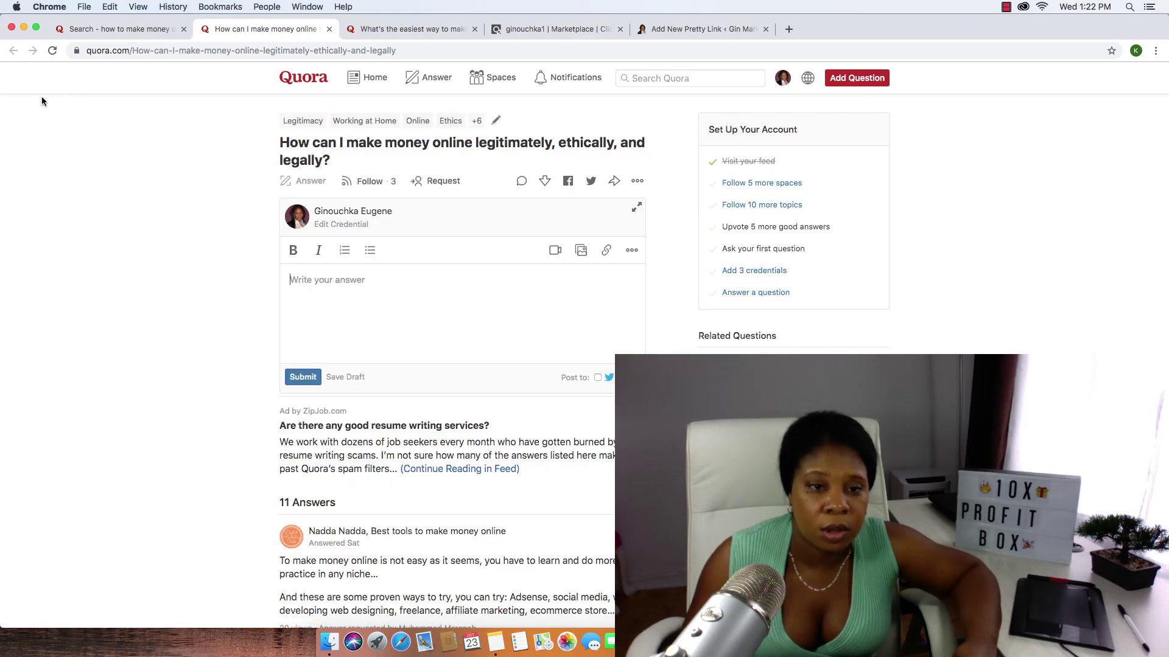
right_click(293, 279)
left_click(378, 354)
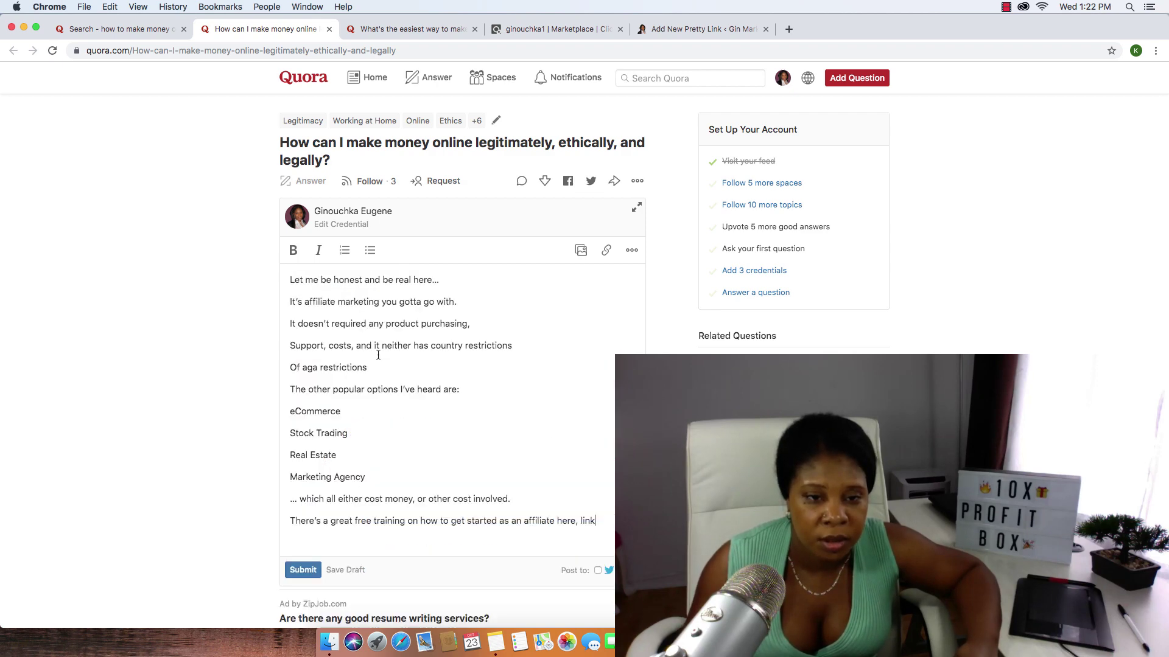
Correct the typo "aga" to "age" in the "restrictions" line of the pasted answer.
scroll(407, 362, "down", 2)
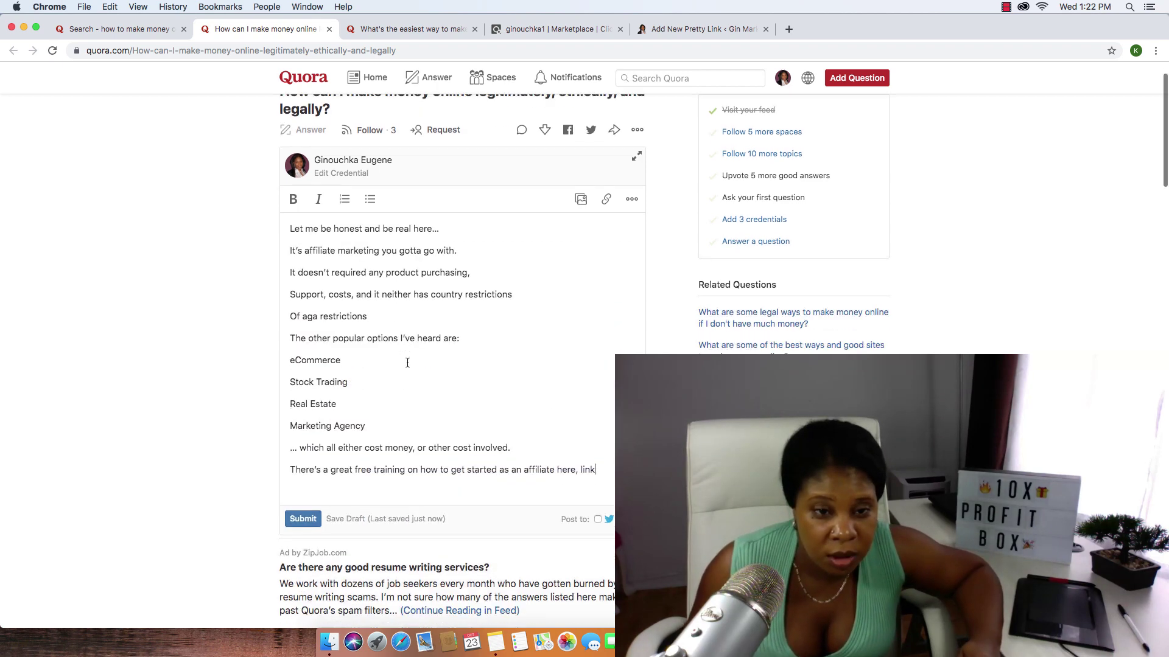
scroll(407, 363, "down", 2)
scroll(404, 365, "up", 1)
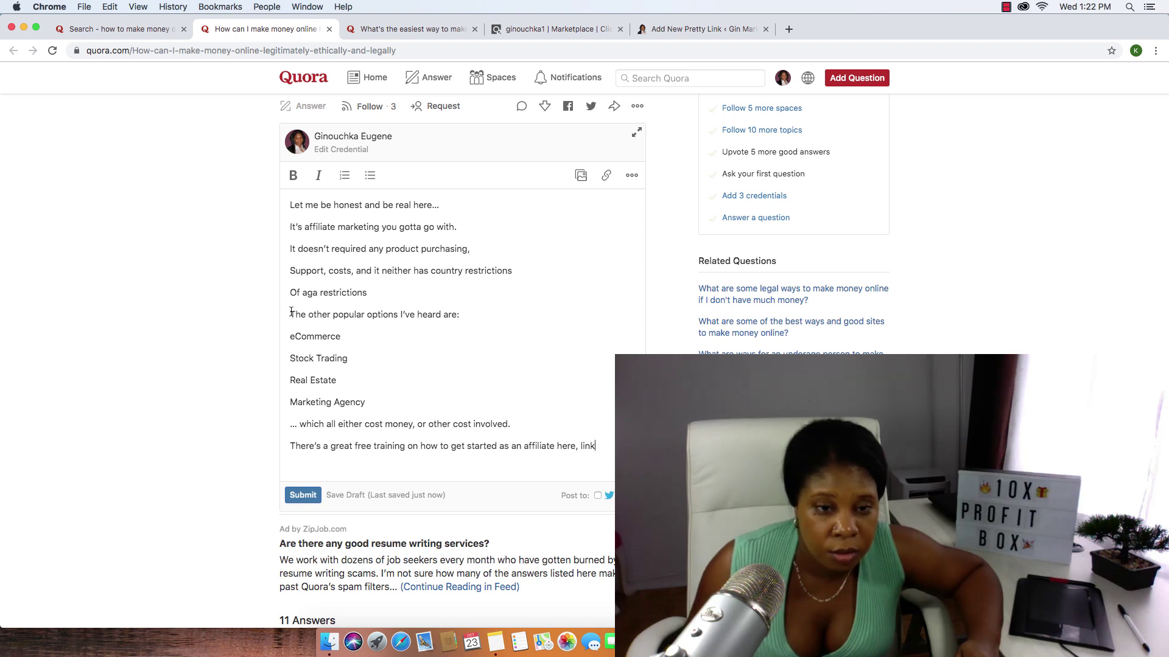
left_click(317, 292)
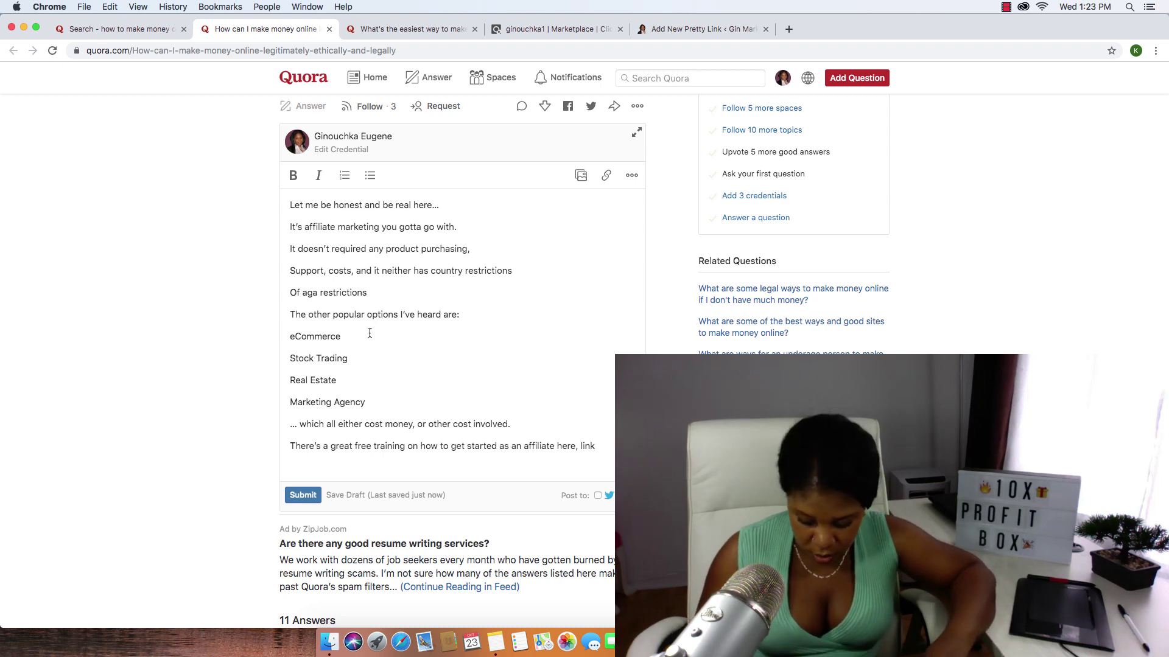
key("BackSpace")
type("e")
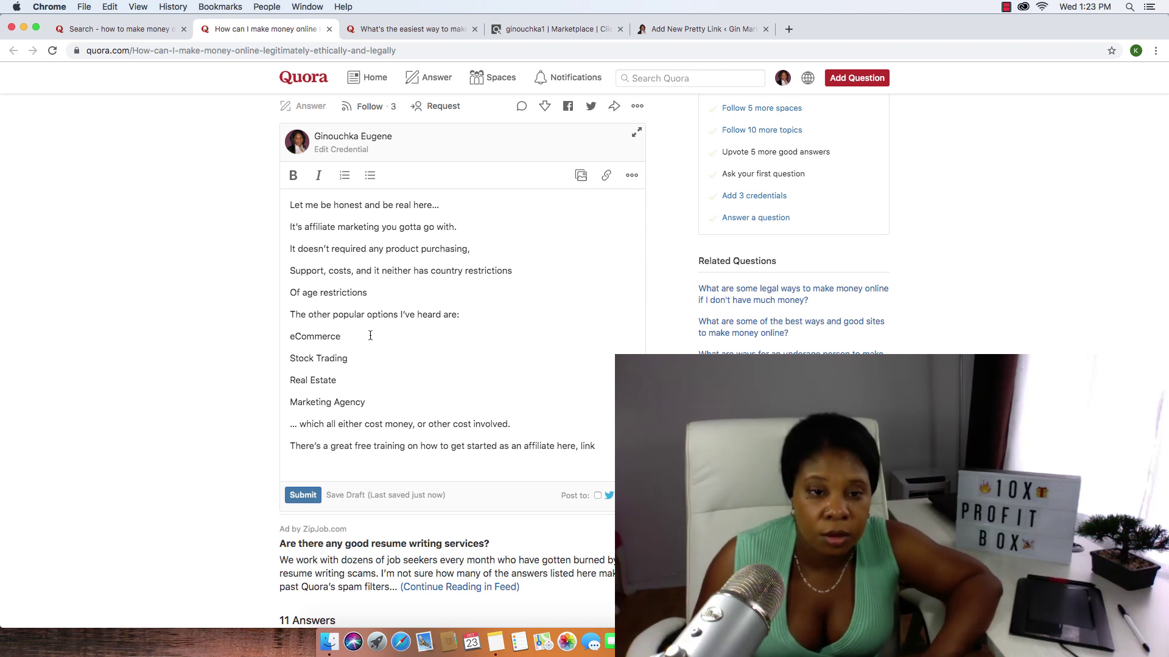
Join the broken sentence lines at the start of the answer into two paragraphs and prefix the closing free-training line with "***".
left_click(294, 298)
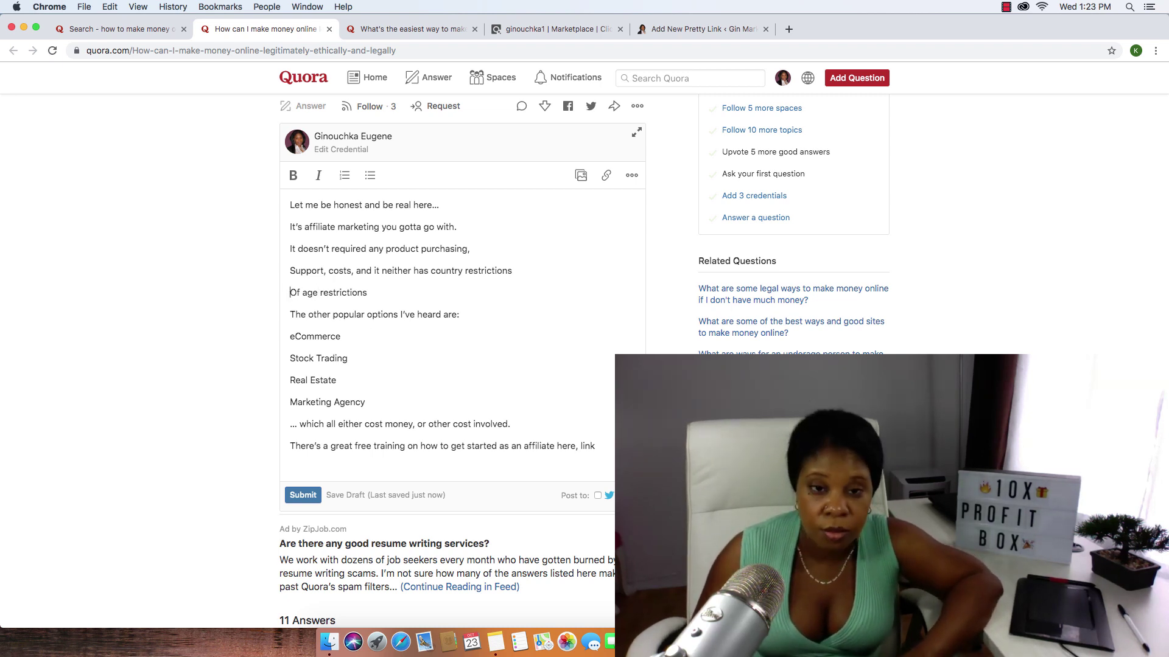
key("BackSpace")
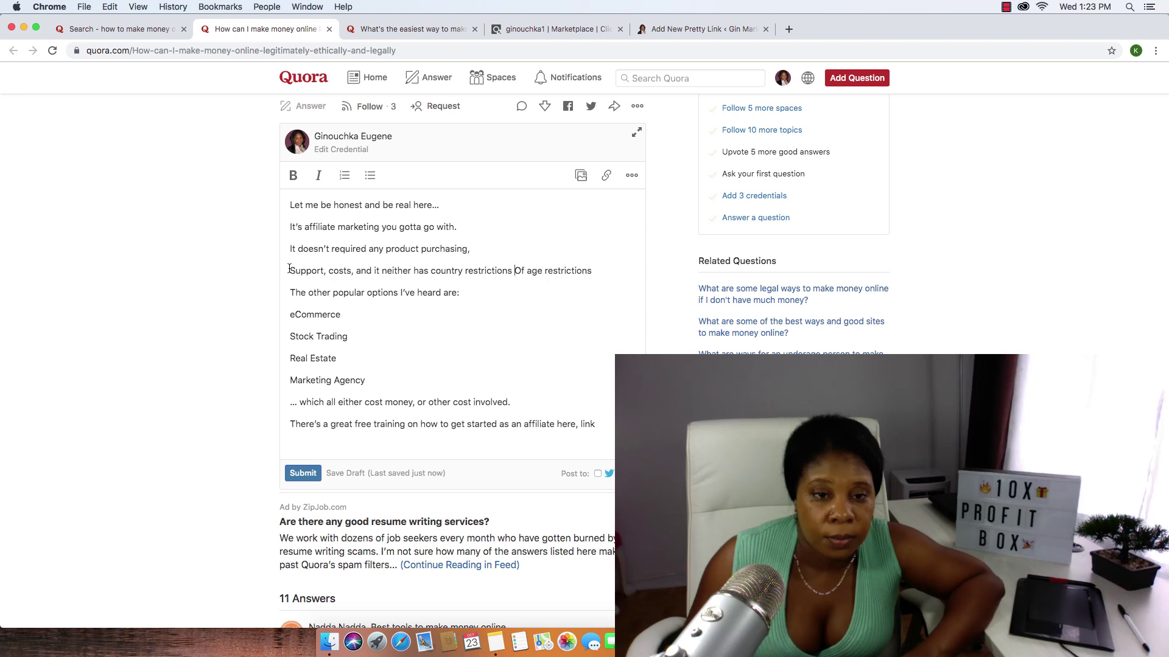
left_click(289, 227)
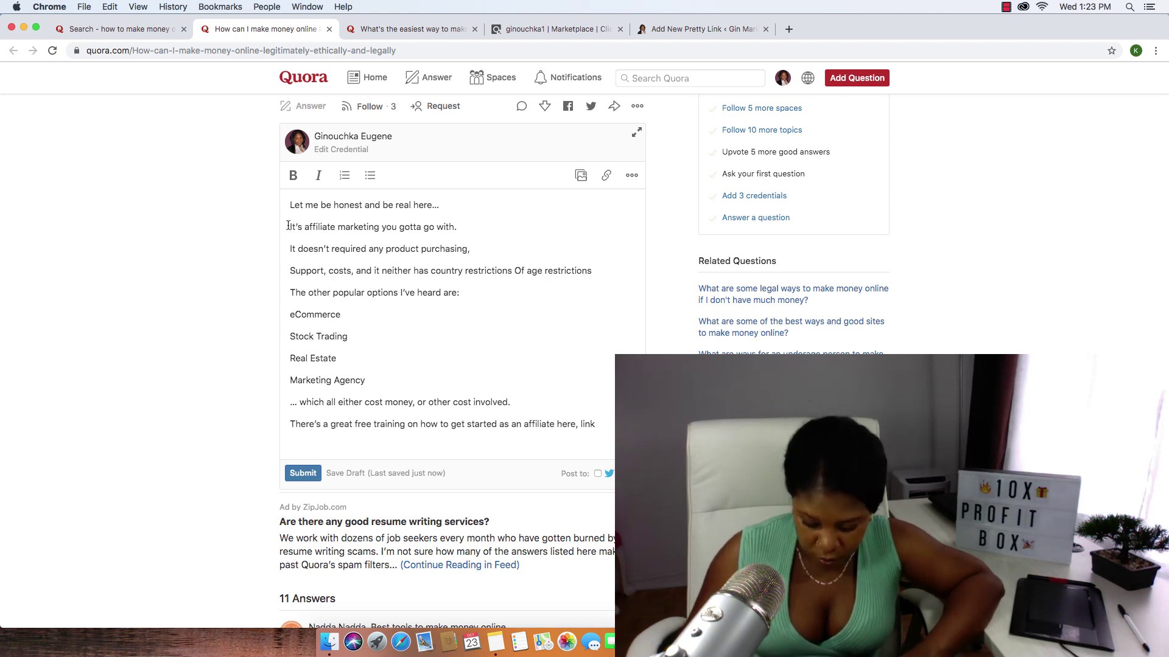
key("BackSpace")
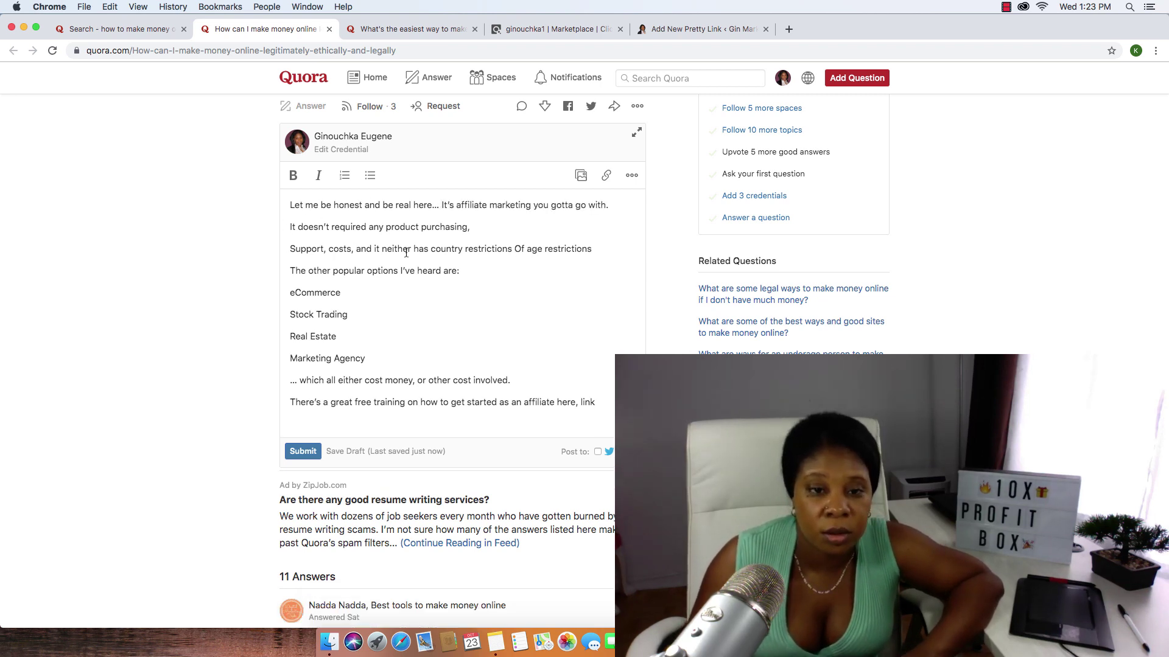
left_click(288, 249)
key("BackSpace")
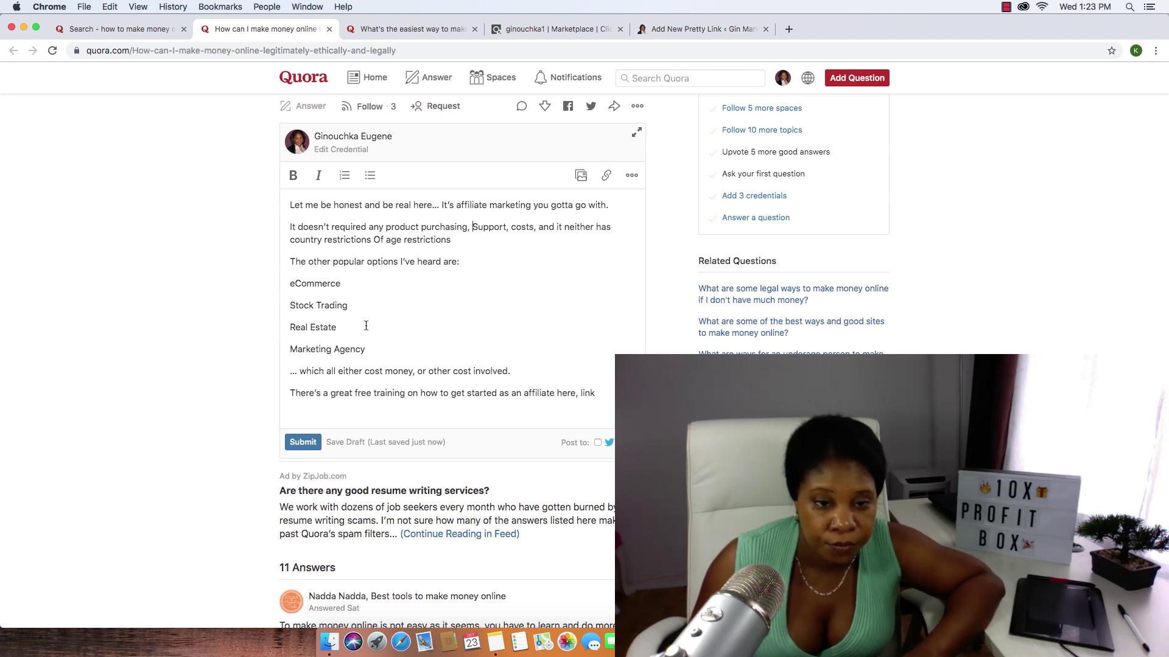
scroll(359, 331, "down", 1)
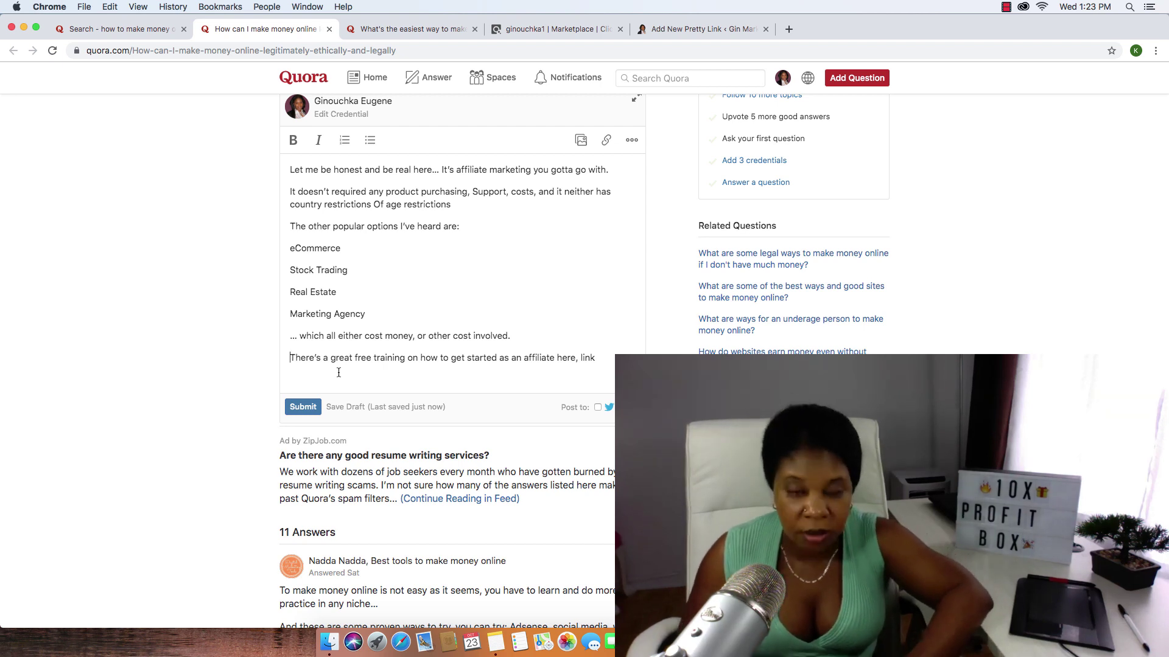
type("***")
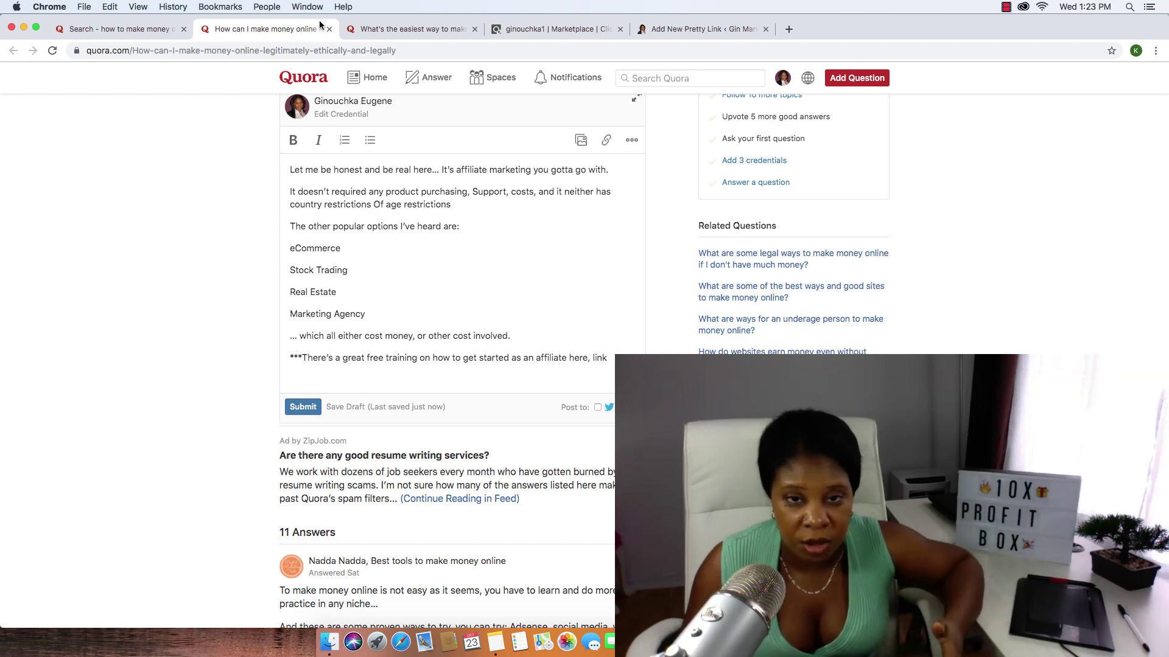
Switch to the ClickBank Marketplace and list the E-business & E-marketing products sorted by Gravity.
left_click(517, 28)
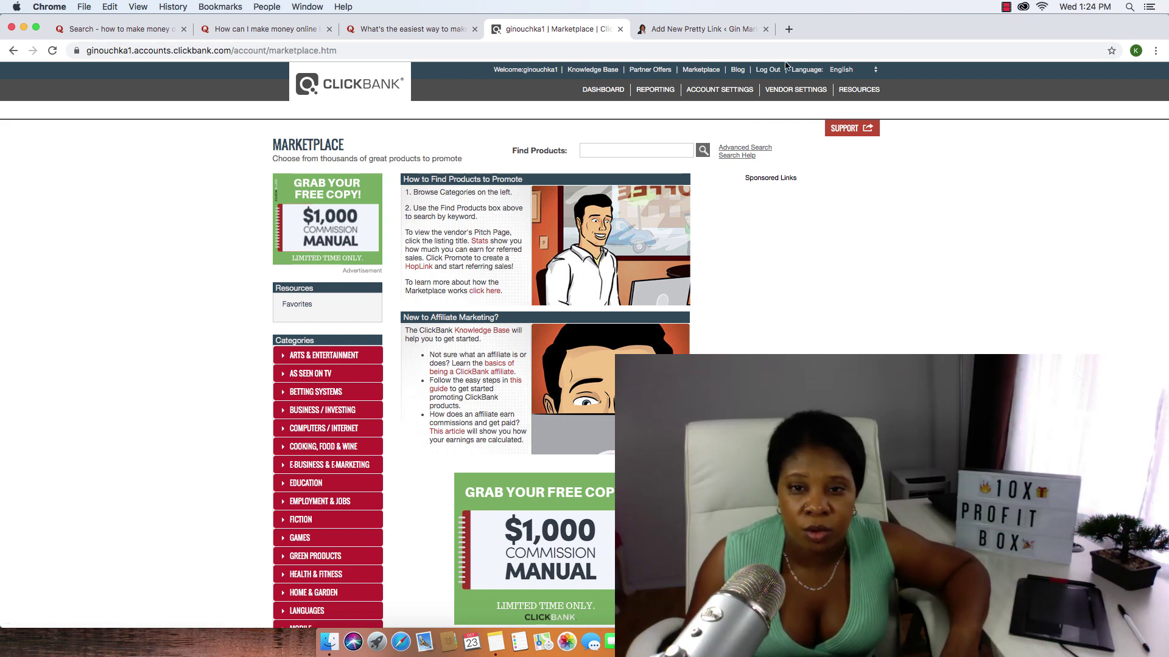
left_click(701, 70)
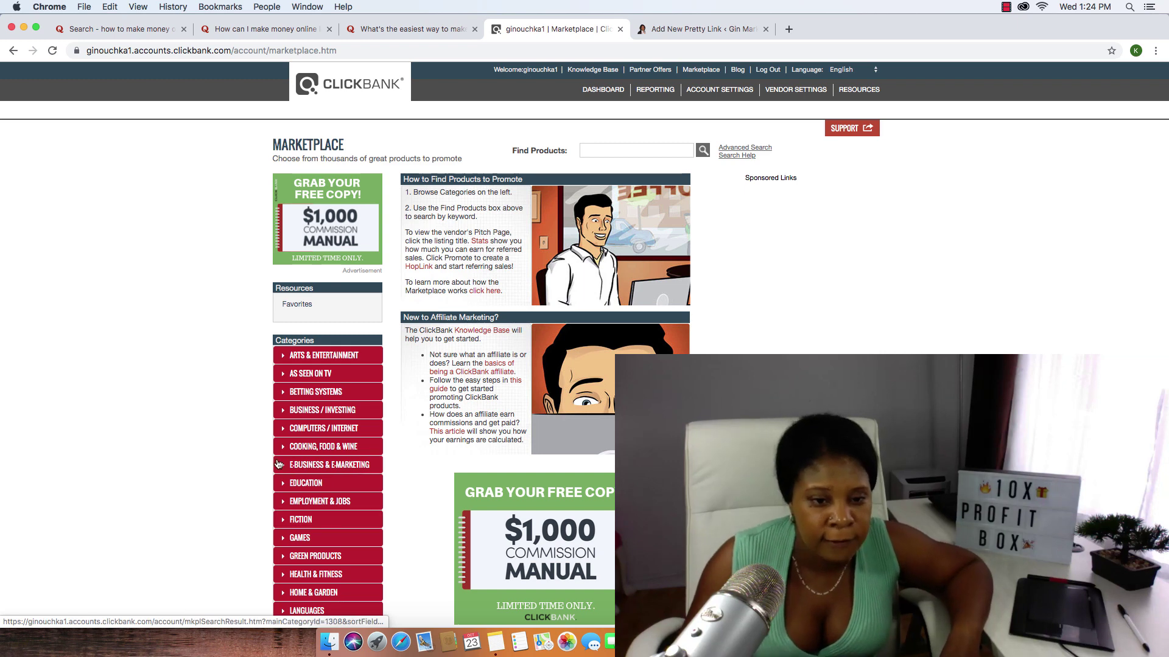
scroll(277, 464, "down", 3)
scroll(277, 464, "down", 1)
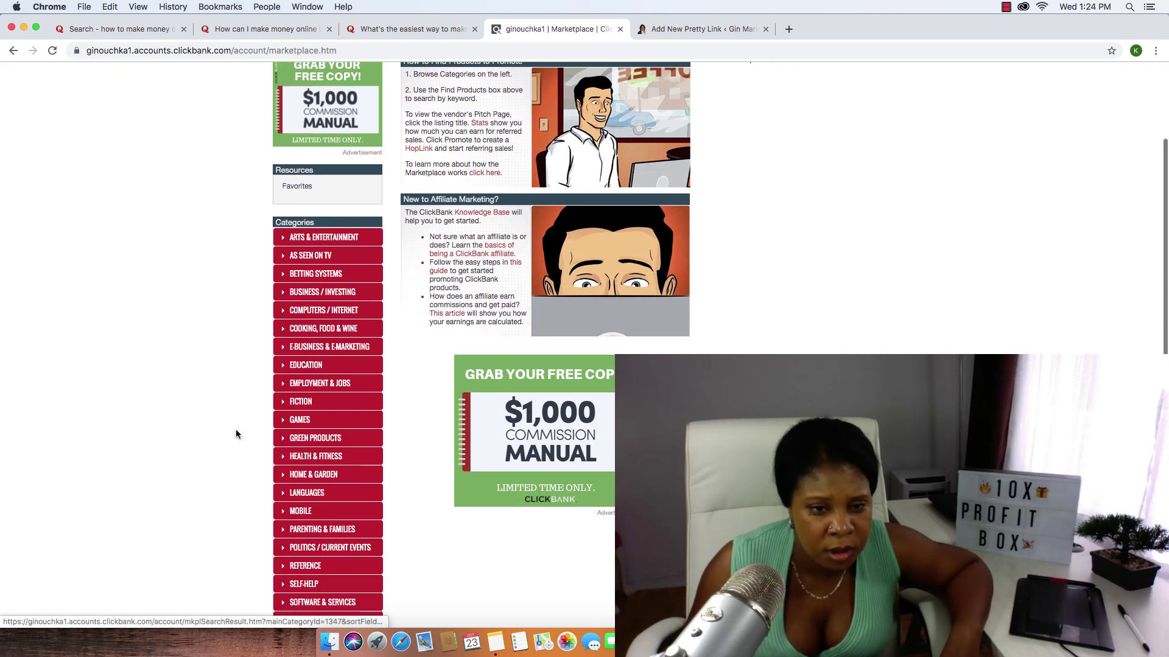
left_click(319, 348)
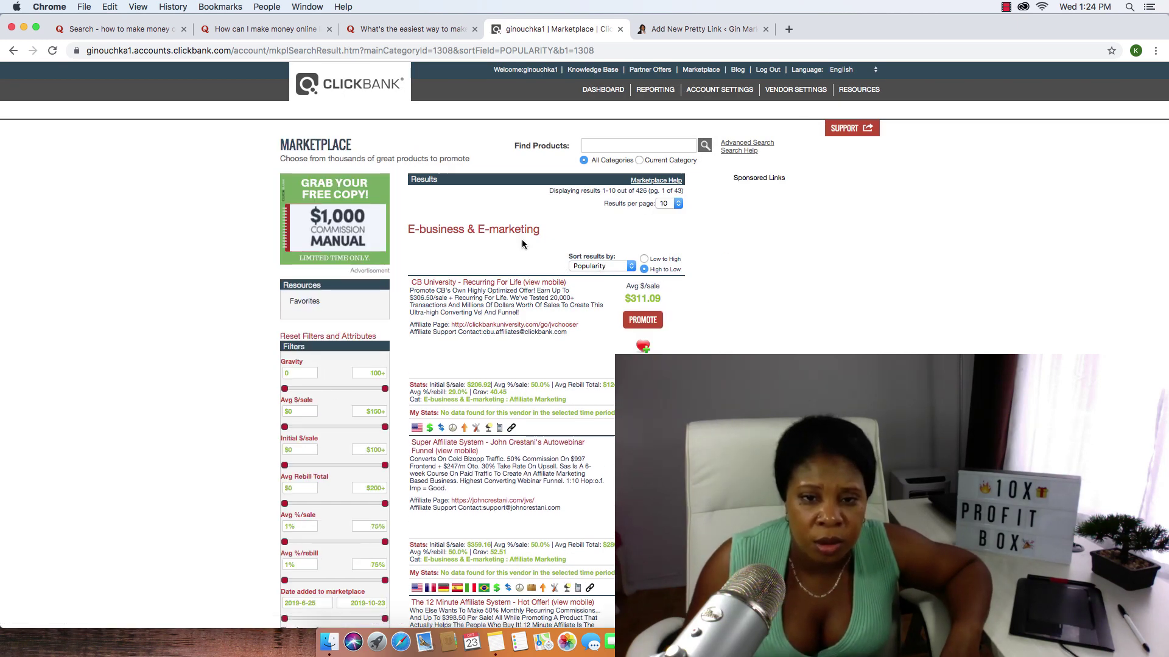
left_click(631, 268)
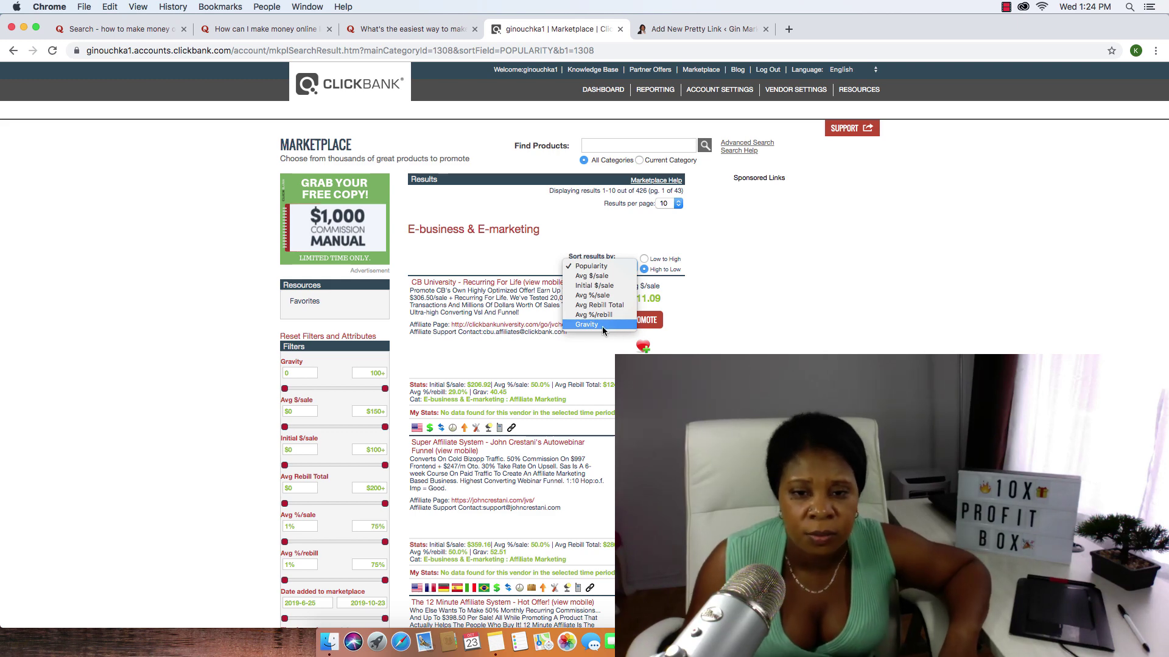
left_click(601, 326)
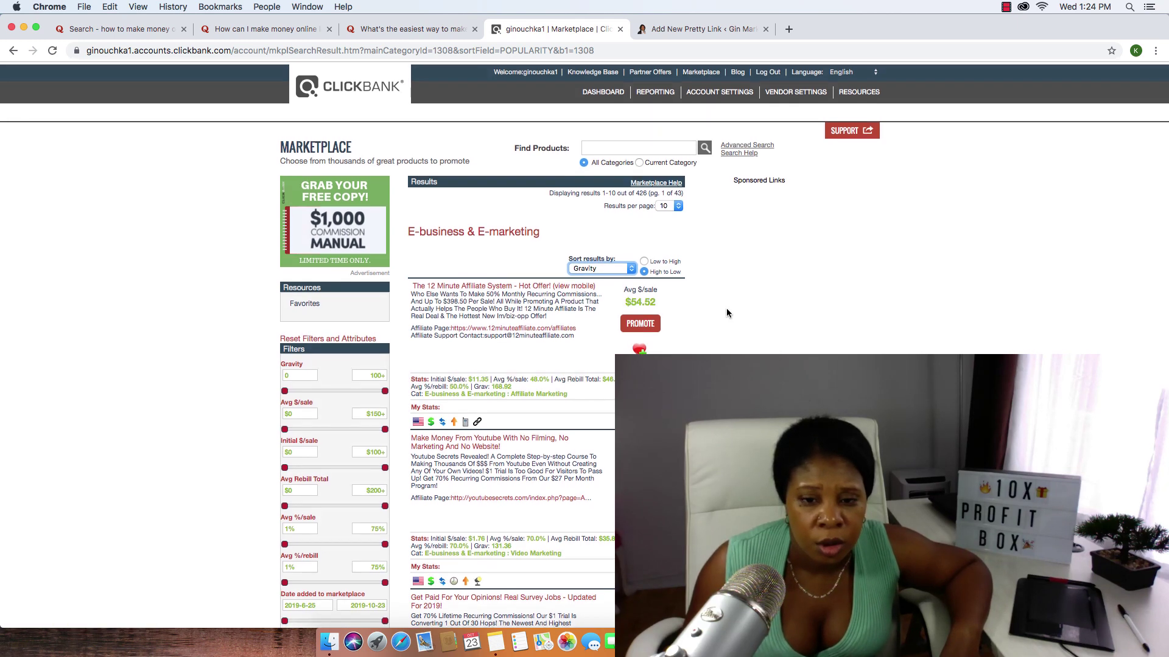
Examine the listed E-business & E-marketing products, comparing their gravity, commission rates and average earnings per sale.
scroll(726, 313, "down", 1)
scroll(726, 313, "down", 2)
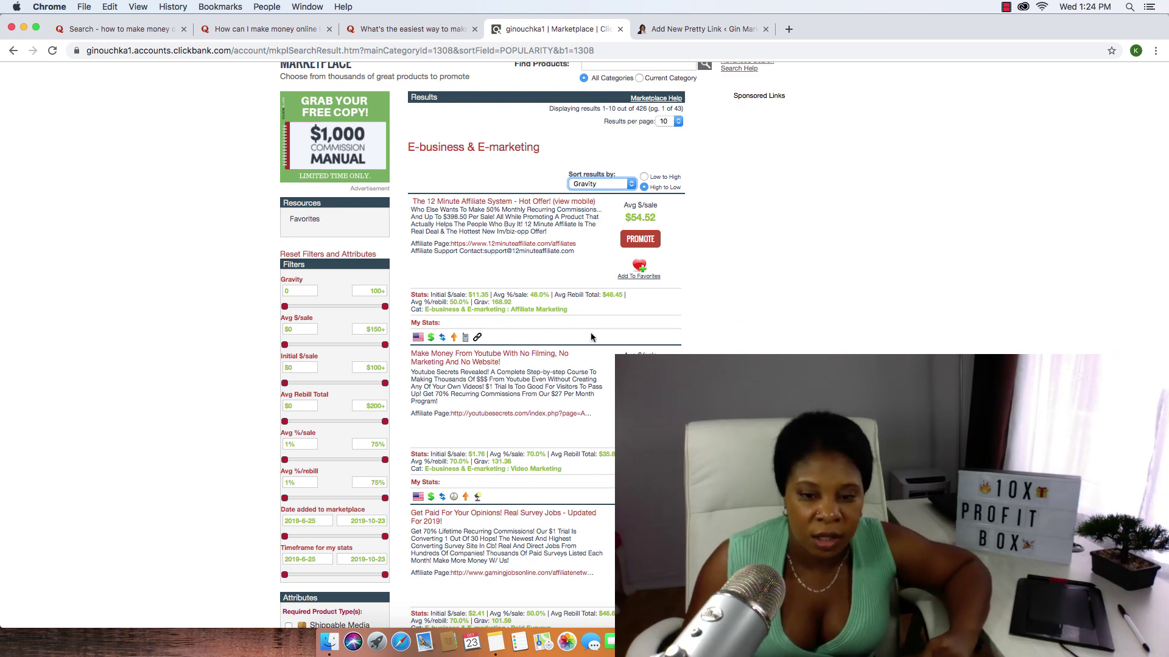
scroll(661, 340, "down", 4)
scroll(662, 344, "down", 15)
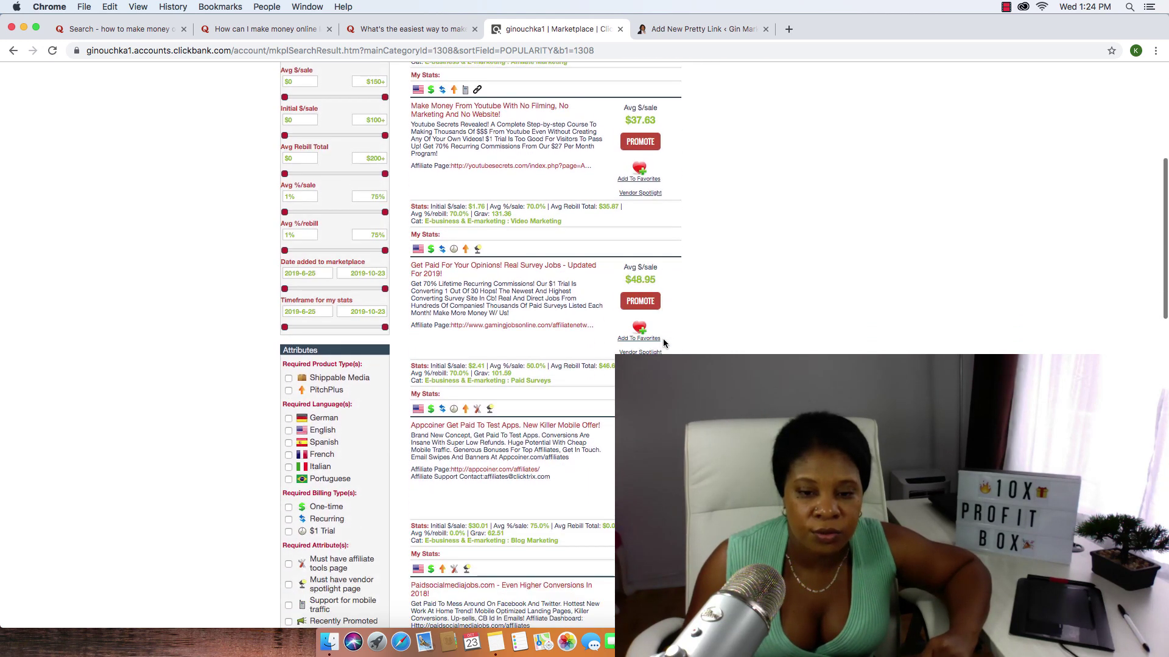
scroll(666, 342, "down", 8)
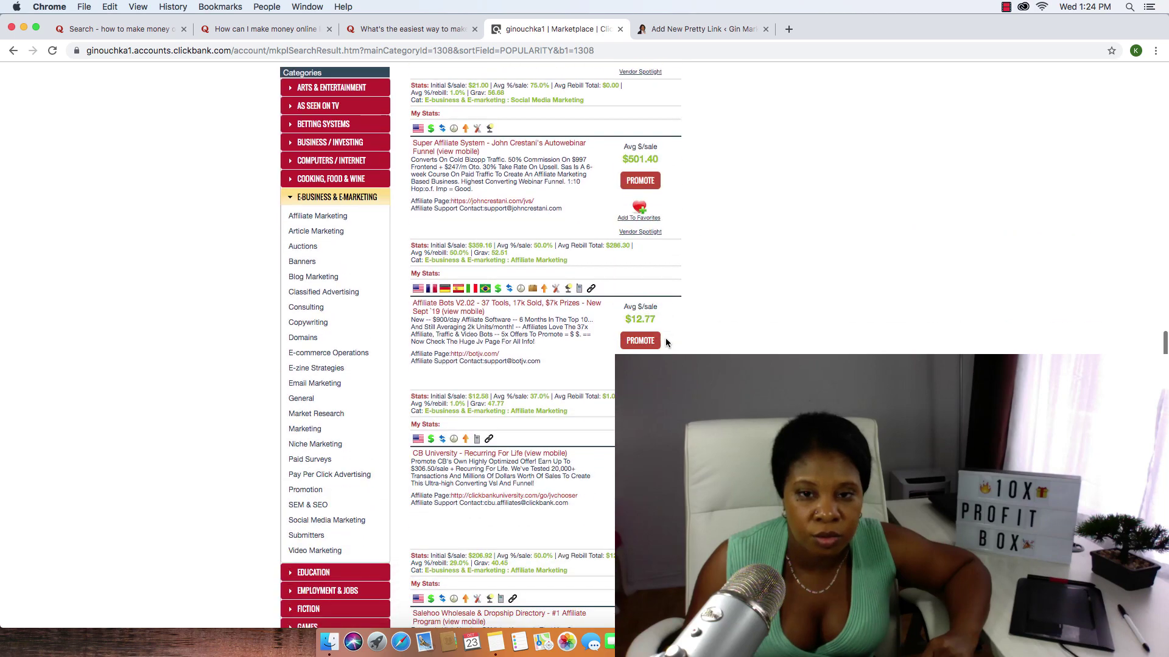
scroll(666, 343, "up", 3)
scroll(665, 343, "up", 20)
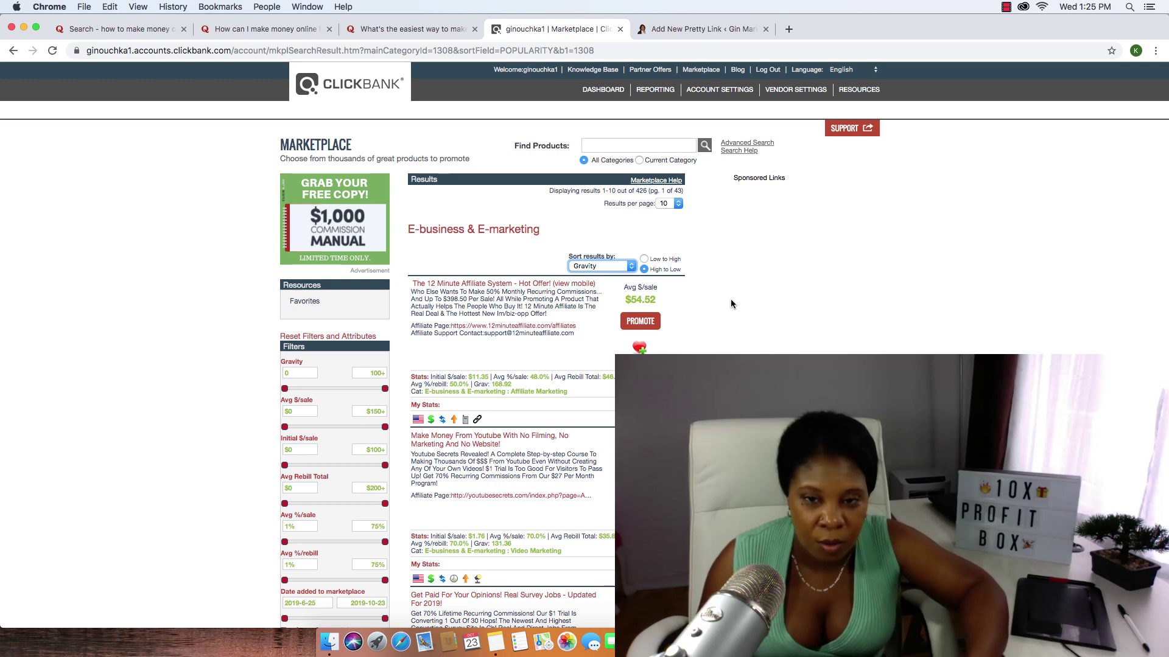
Choose to promote the Super Affiliate System product and generate its HopLink with the tracking ID "quora".
scroll(731, 303, "down", 10)
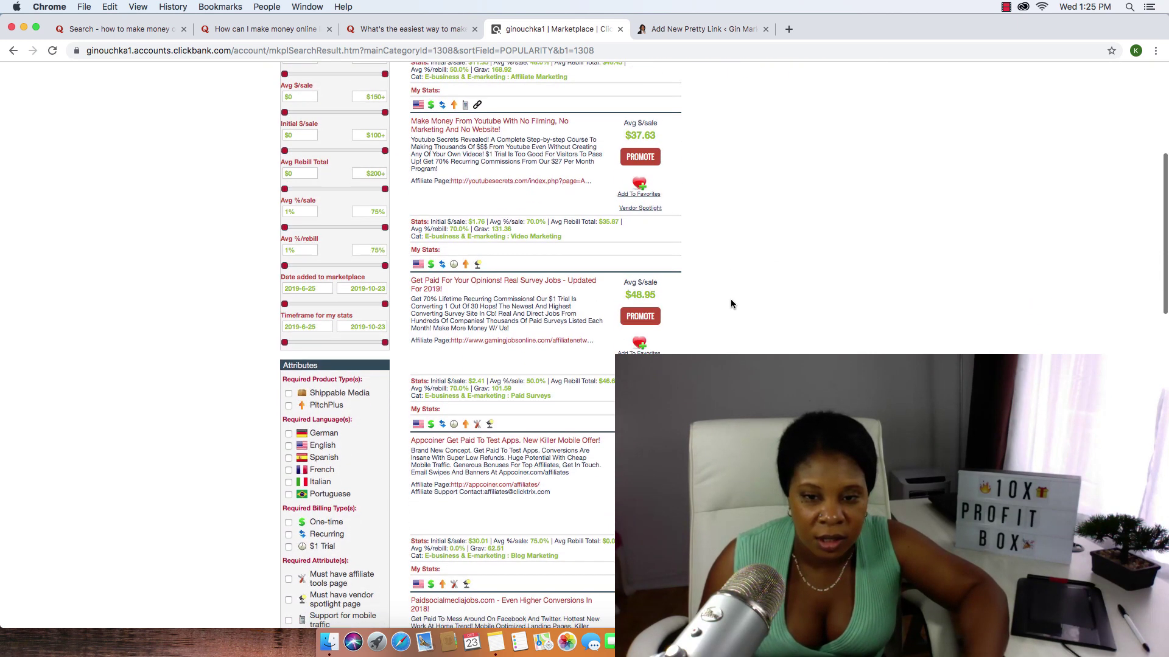
scroll(731, 303, "down", 12)
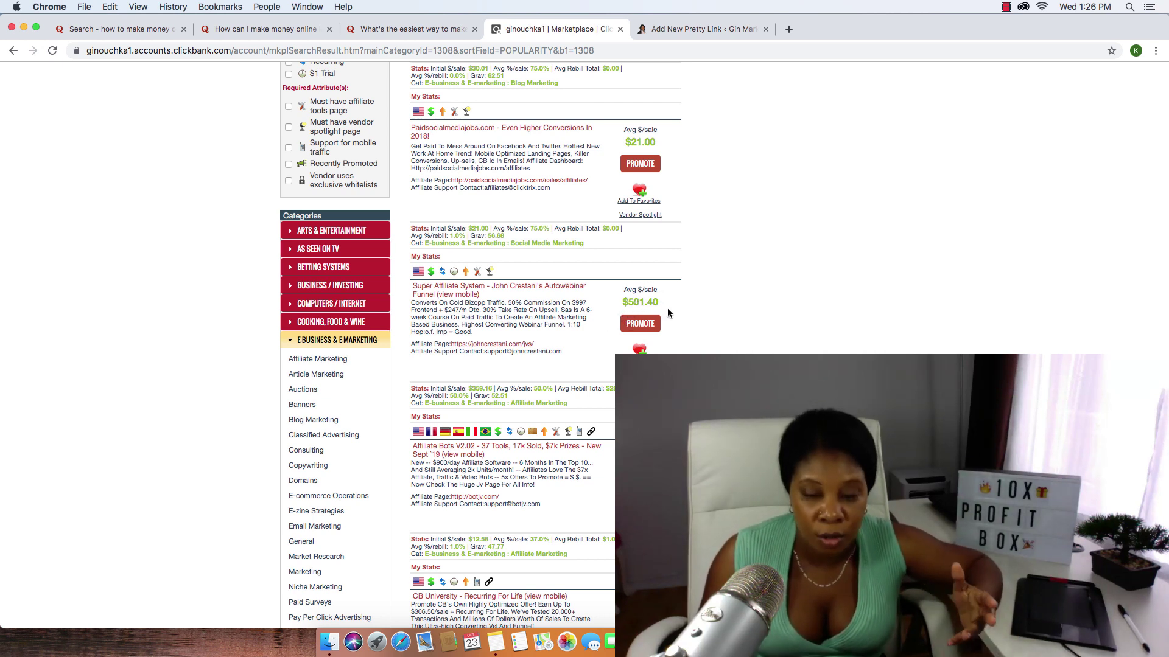
left_click(639, 324)
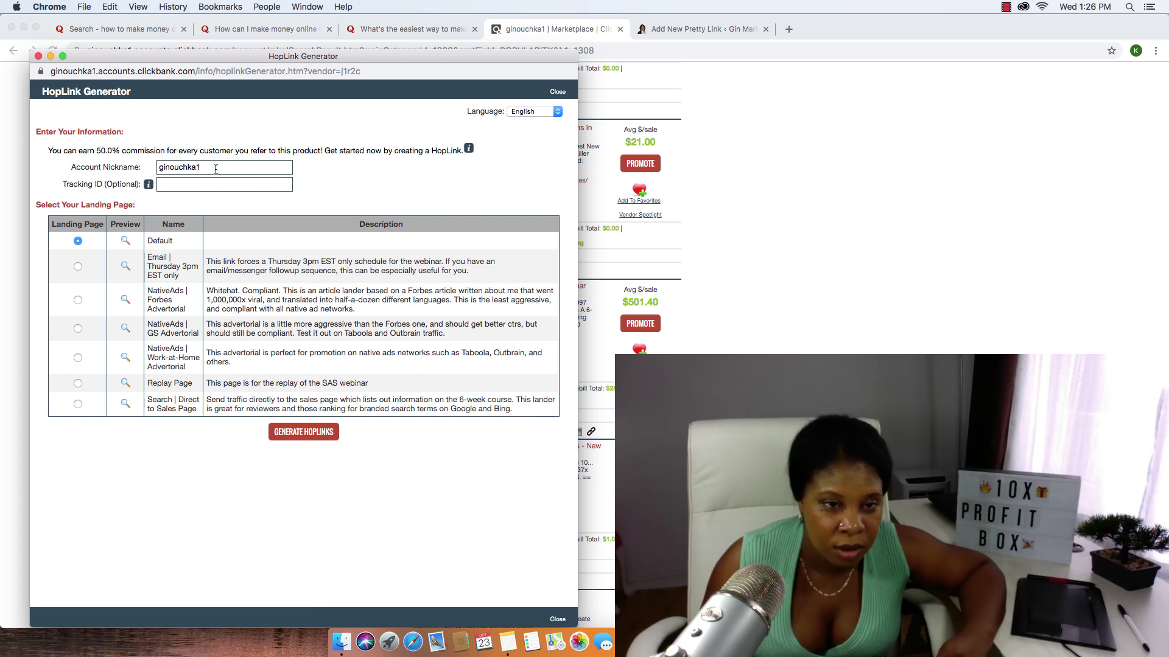
mouse_move(148, 190)
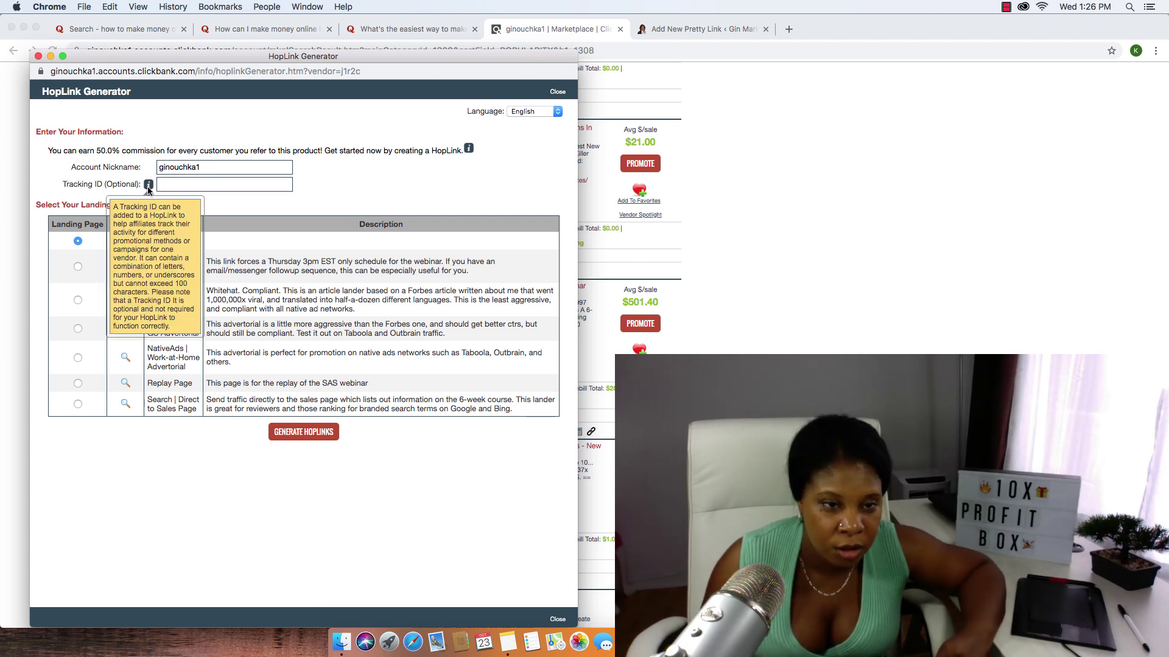
left_click(237, 184)
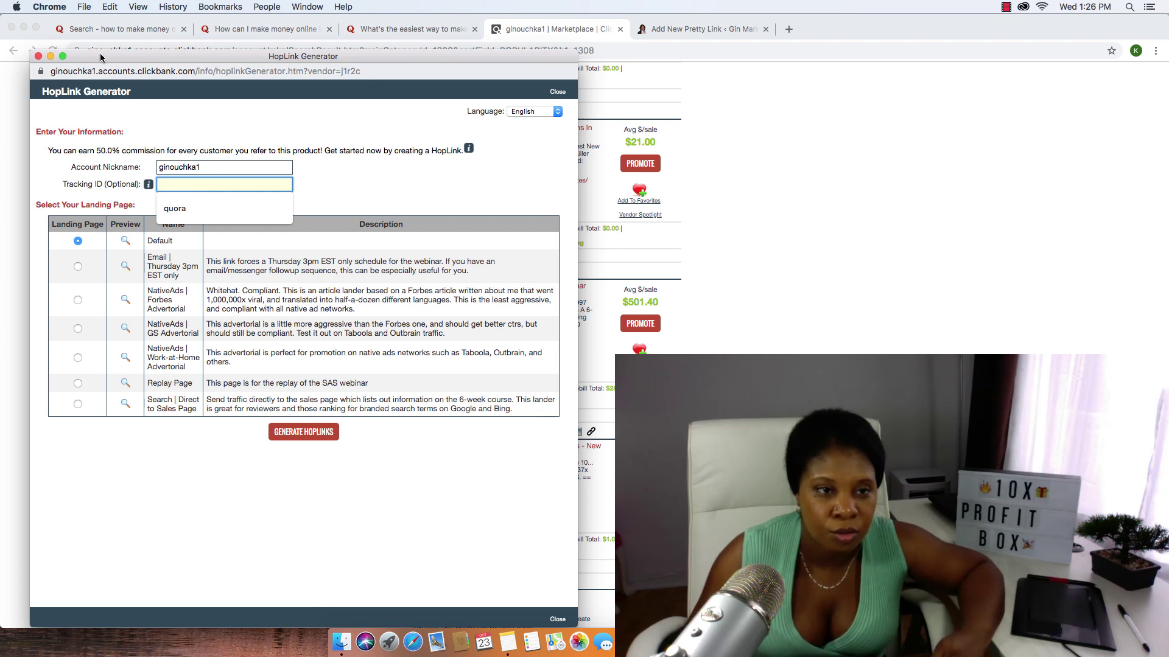
left_click(179, 207)
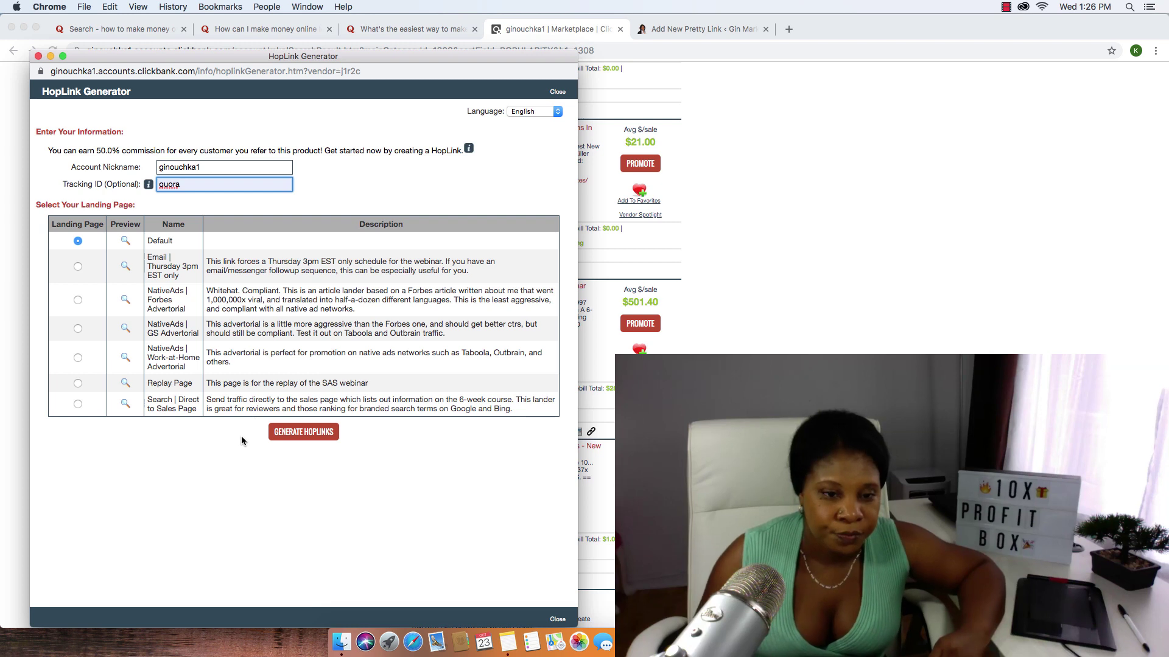
left_click(310, 431)
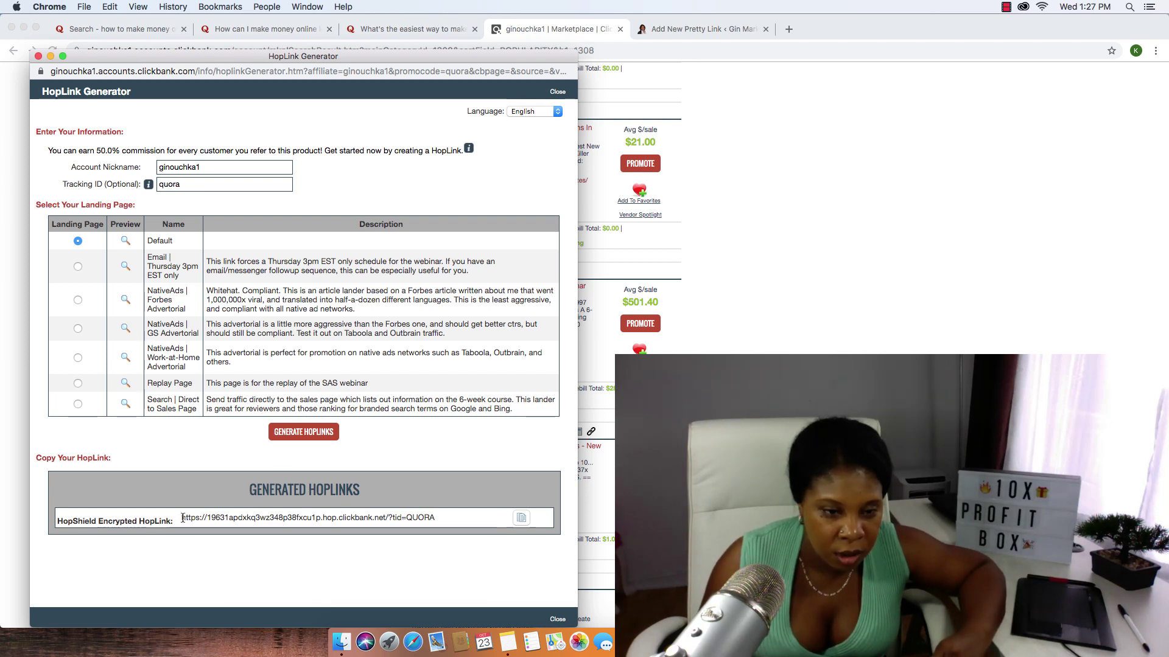
Copy the generated encrypted HopLink and open the bit.ly link shortener site separately.
left_click_drag(183, 518, 436, 522)
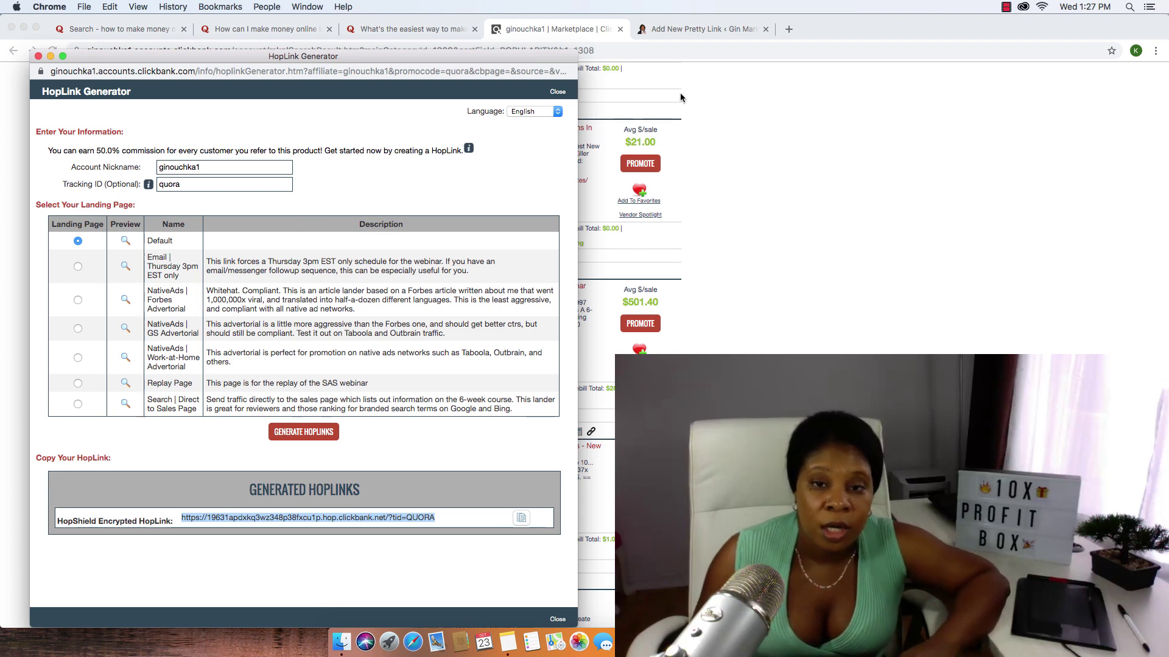
left_click(789, 29)
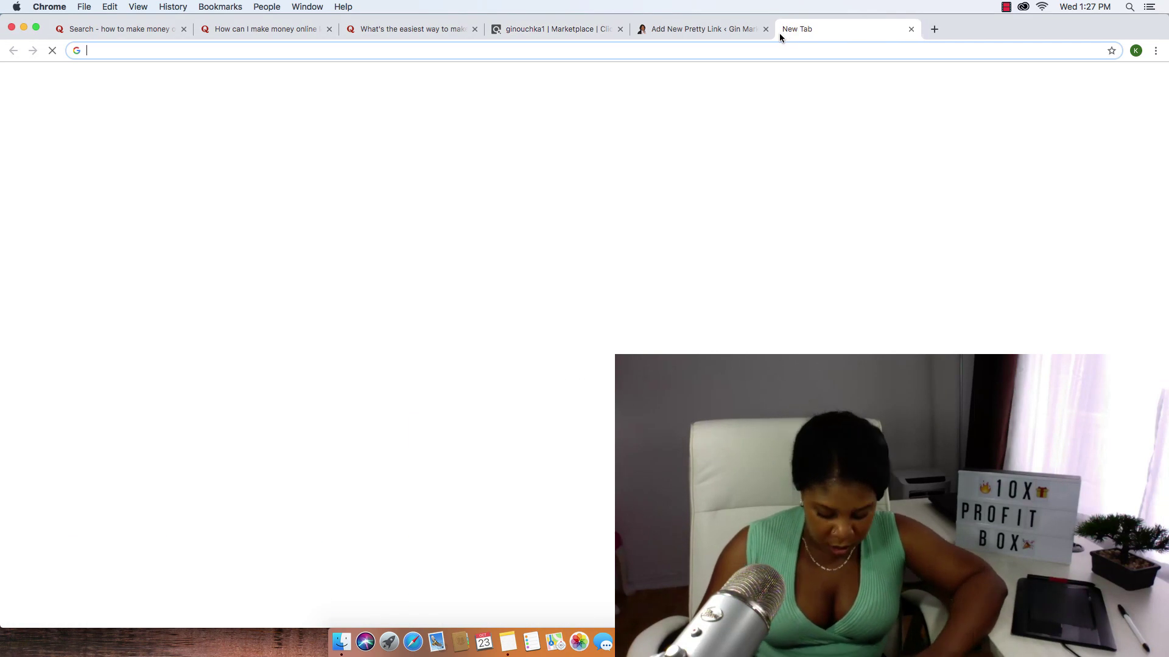
type("bit.ly")
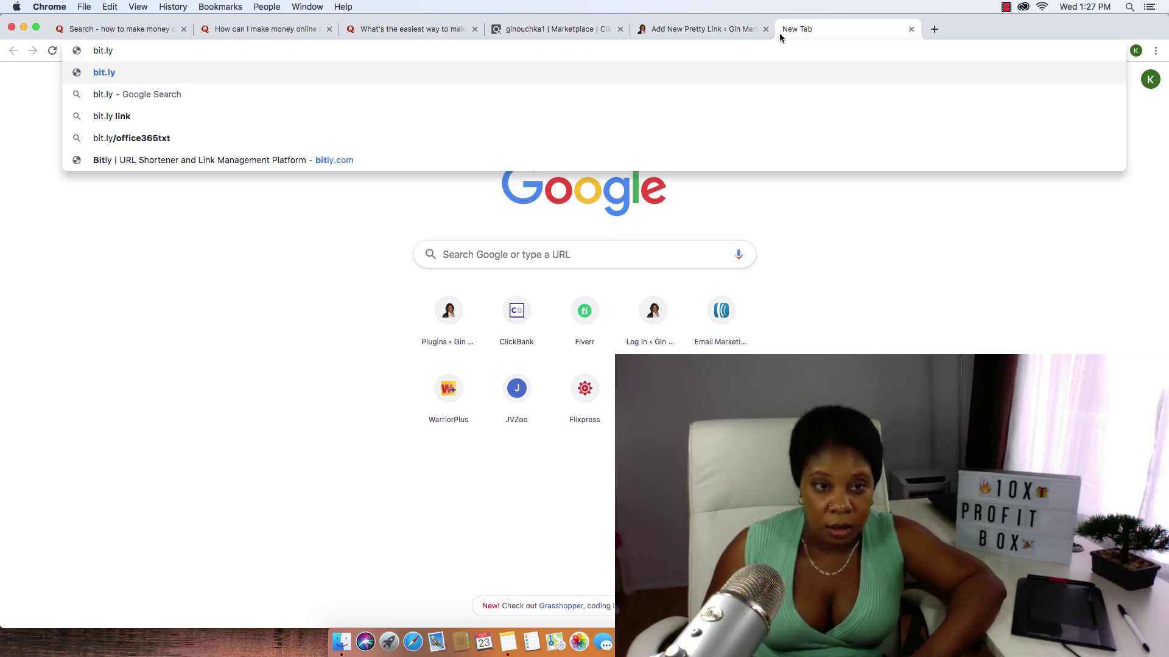
key("Return")
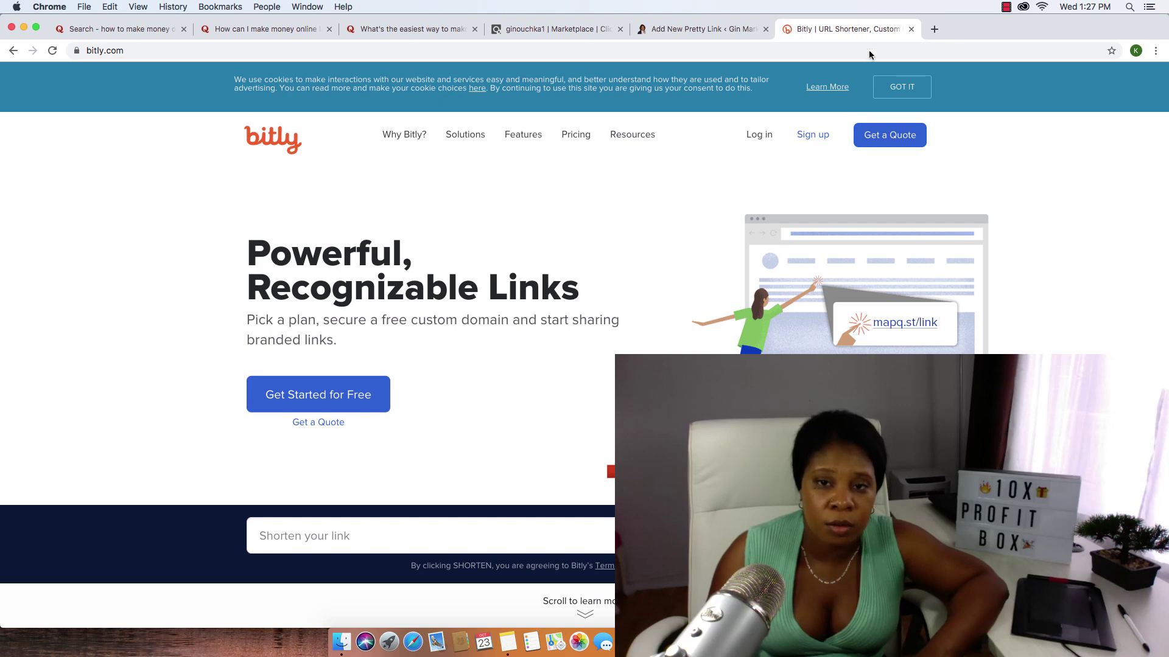
Switch to the WordPress Add New Pretty Link page and title the link "john webinar clickbank quora".
left_click(664, 31)
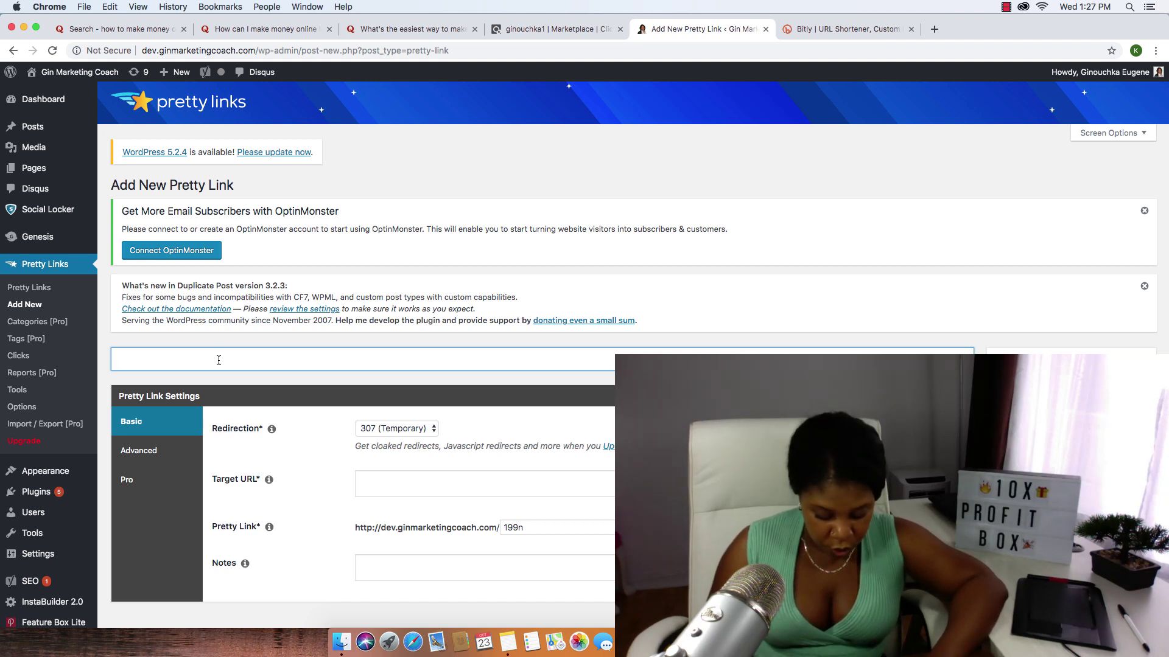
type("jo")
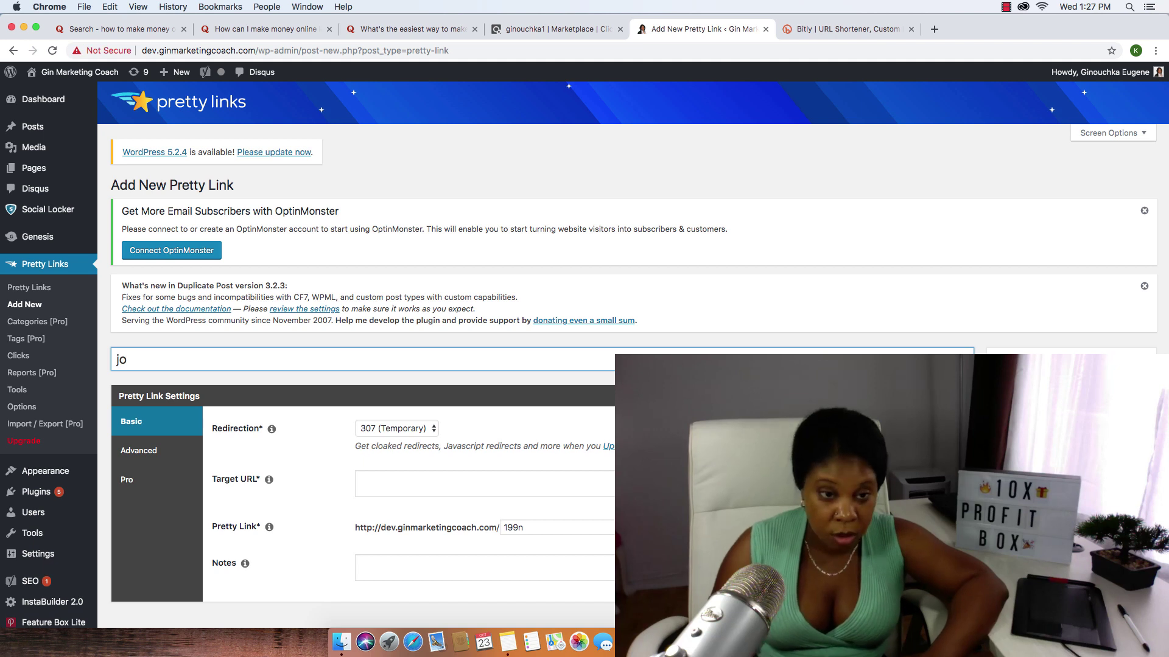
type("hn ")
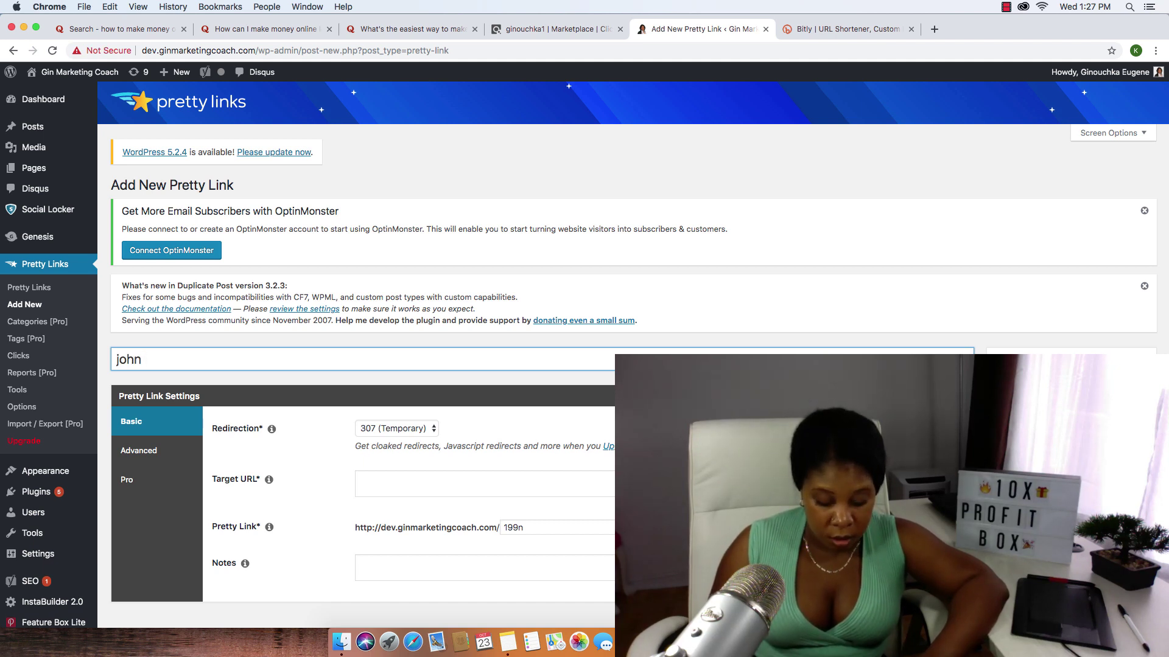
type("webina")
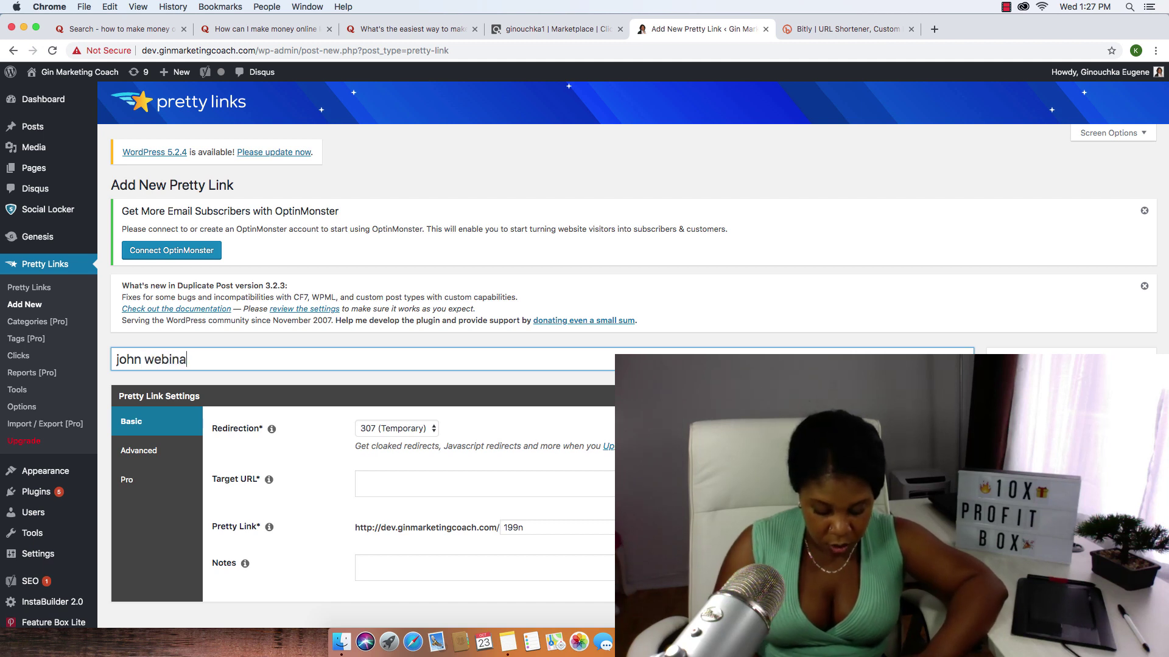
type("r click")
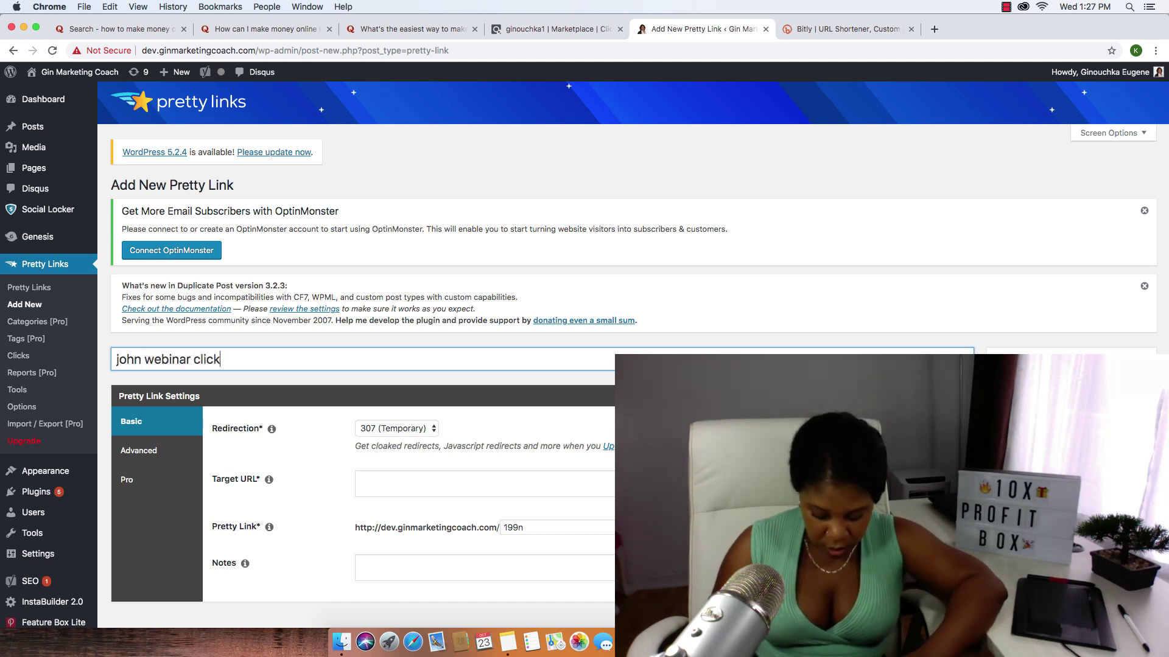
type("bank")
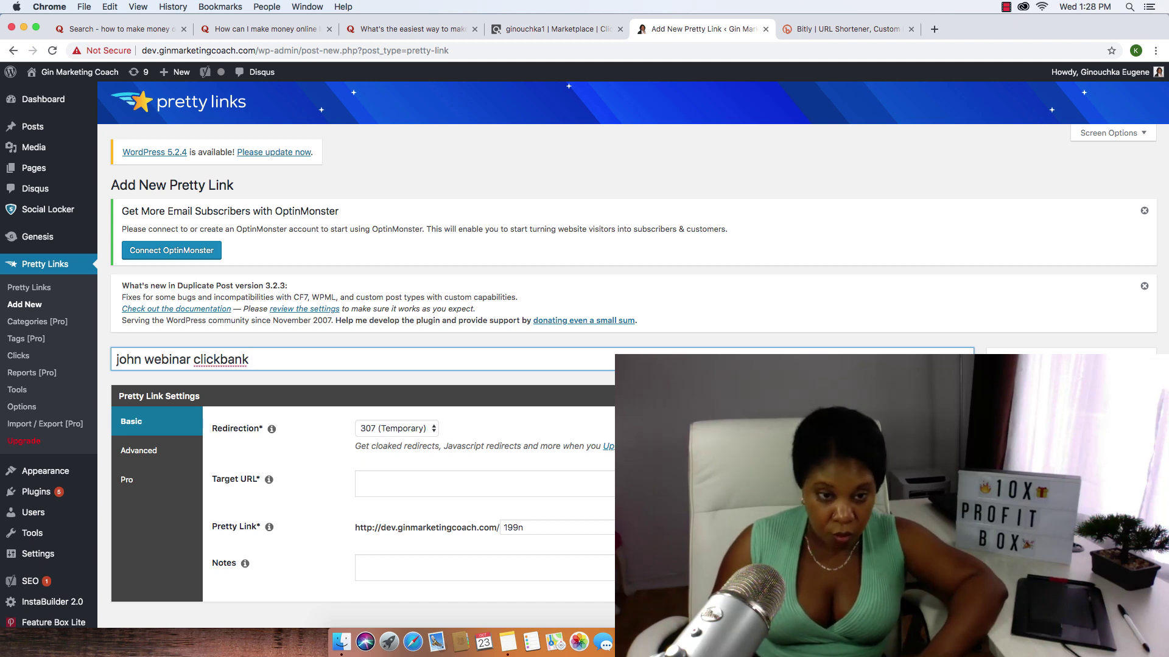
type(" qu")
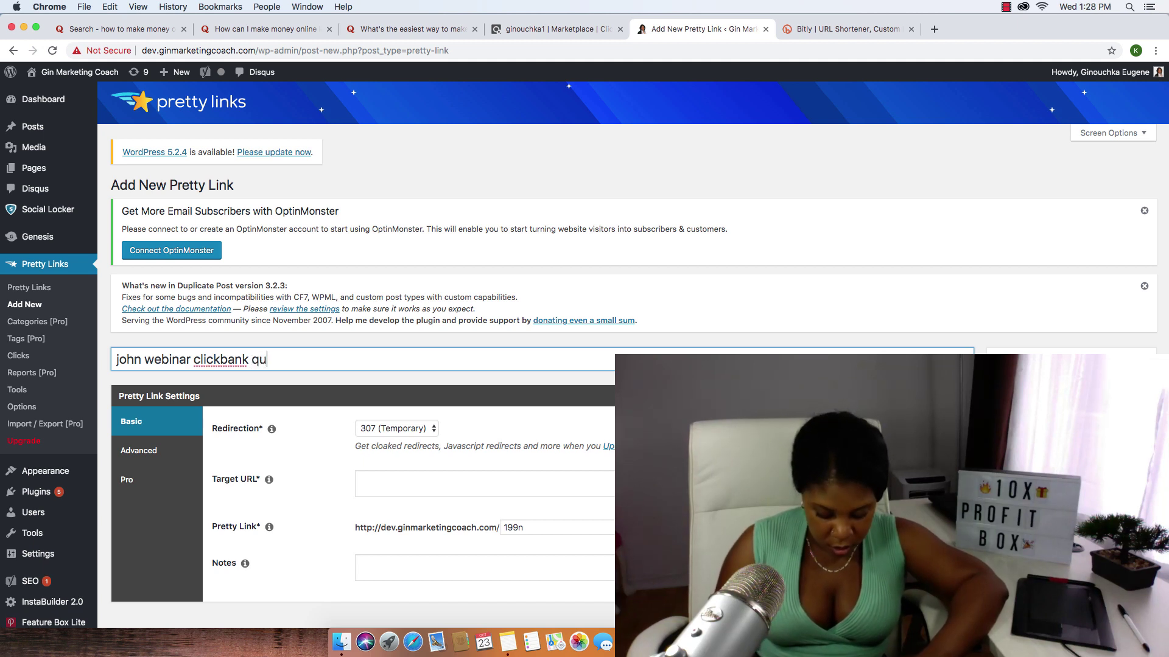
type("ora")
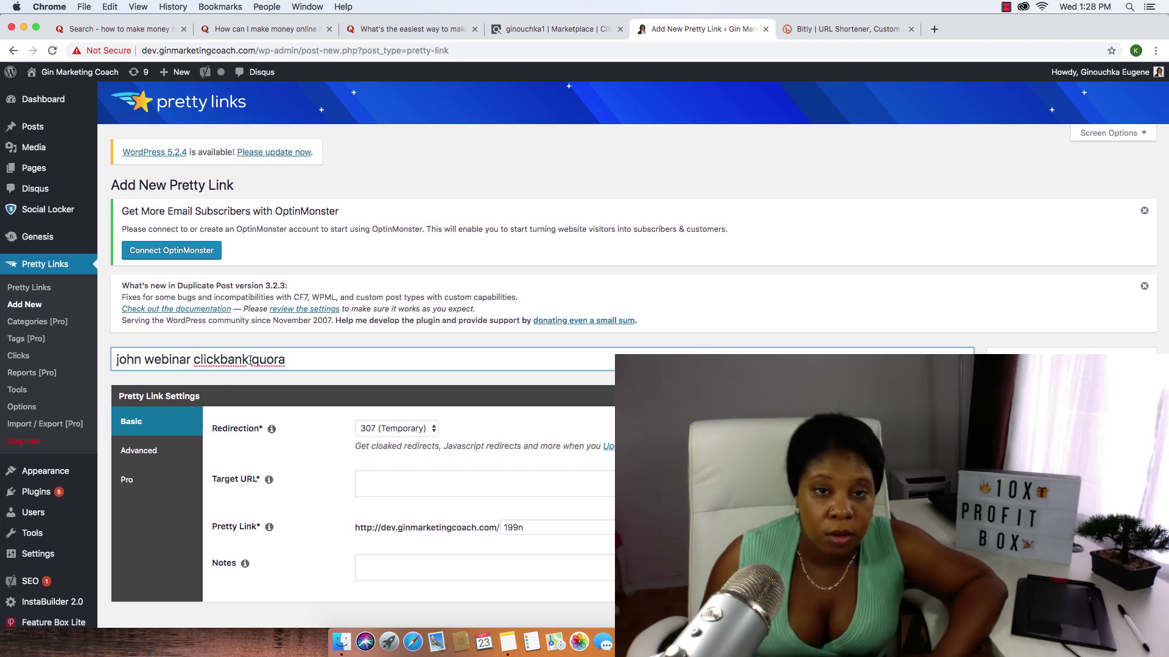
Check the product's name in the ClickBank Marketplace and replace "webinar" in the Pretty Link title with "super affiliate system".
left_click(531, 34)
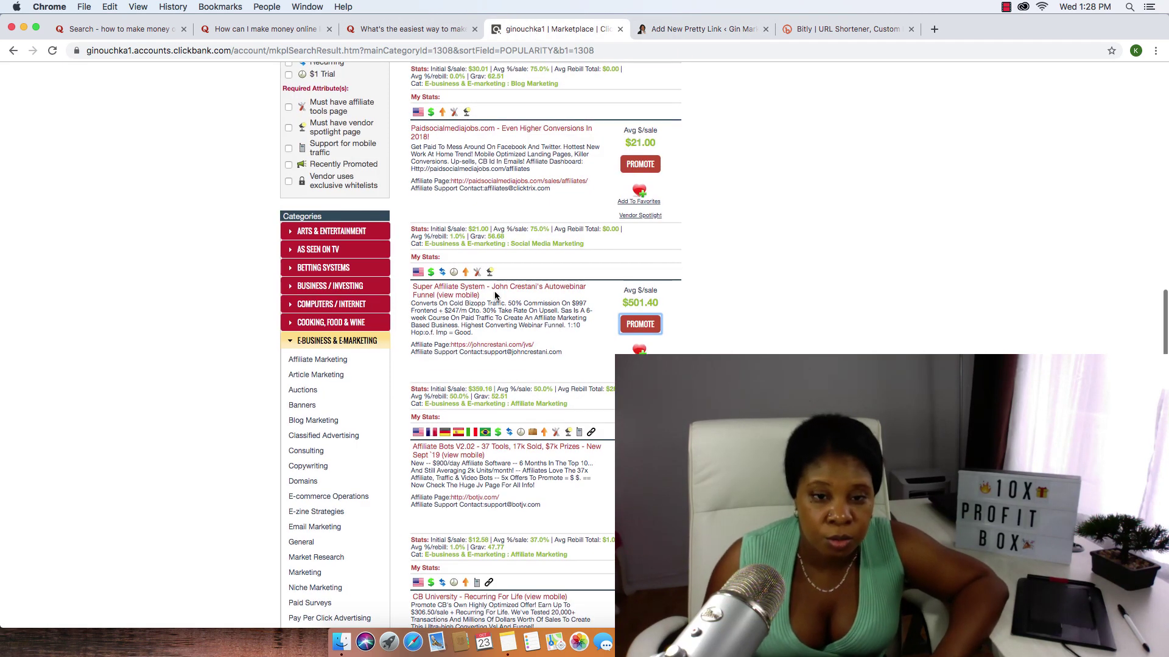
scroll(495, 296, "up", 1)
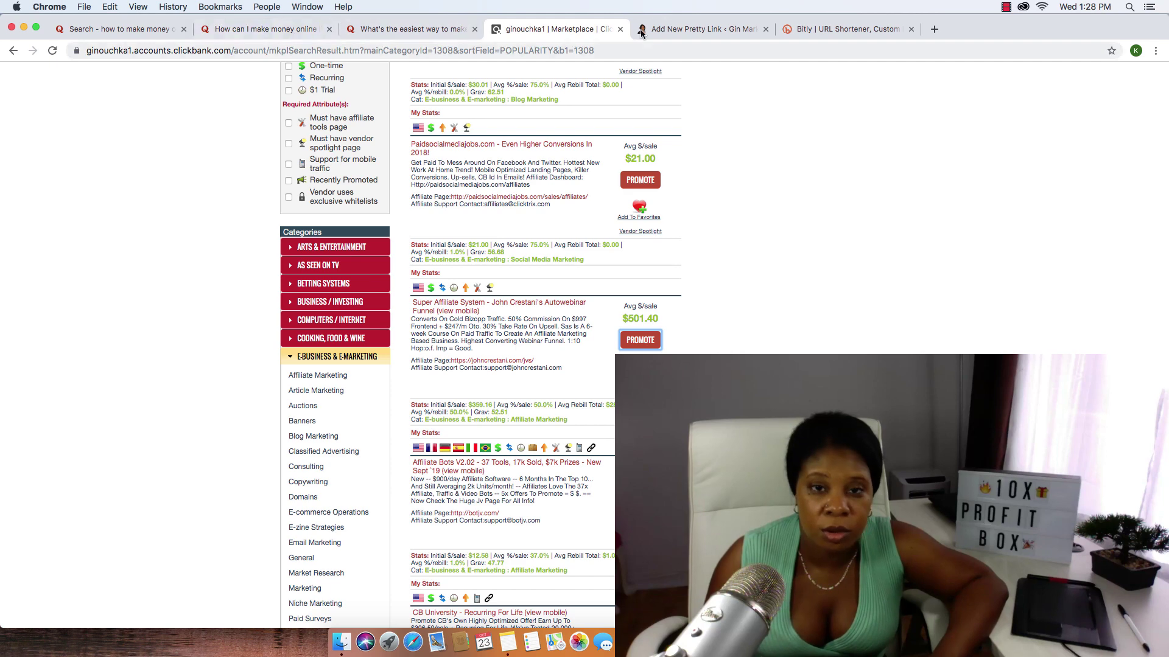
left_click(691, 26)
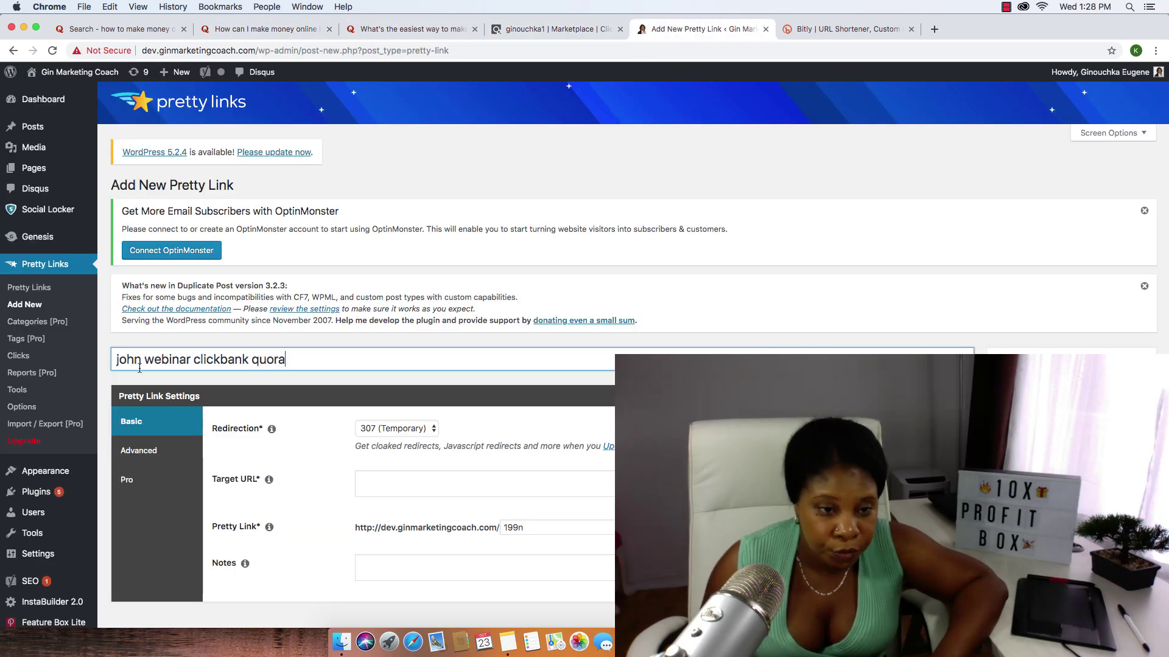
left_click_drag(145, 360, 182, 359)
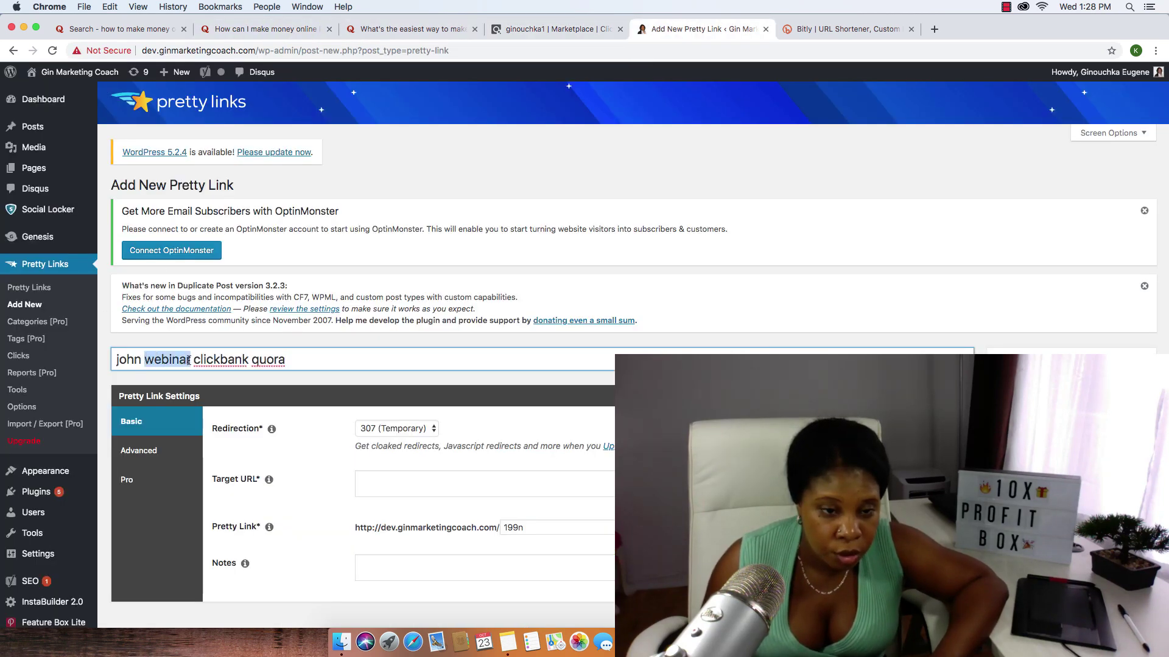
type("supe")
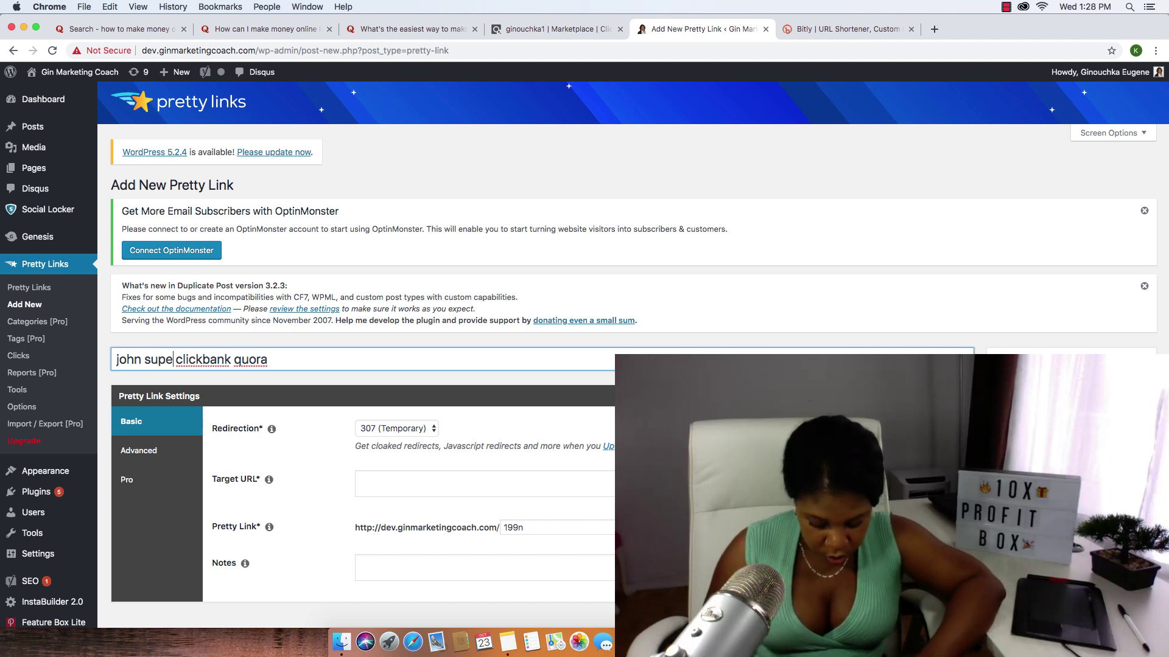
type("r aff")
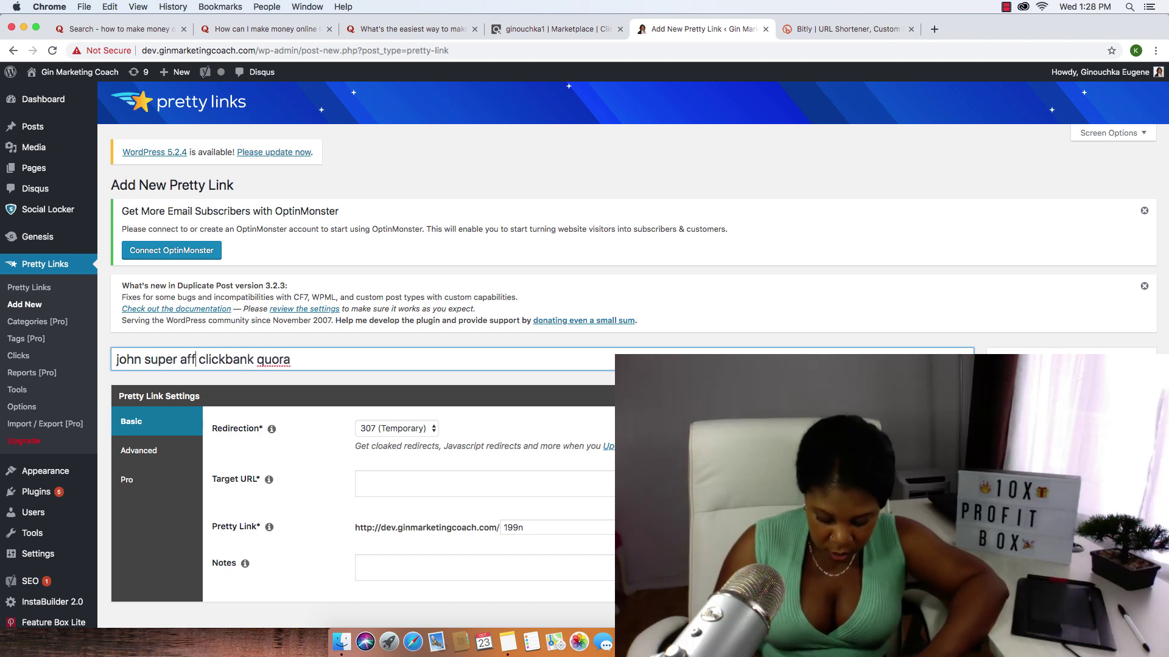
type("iliate sys")
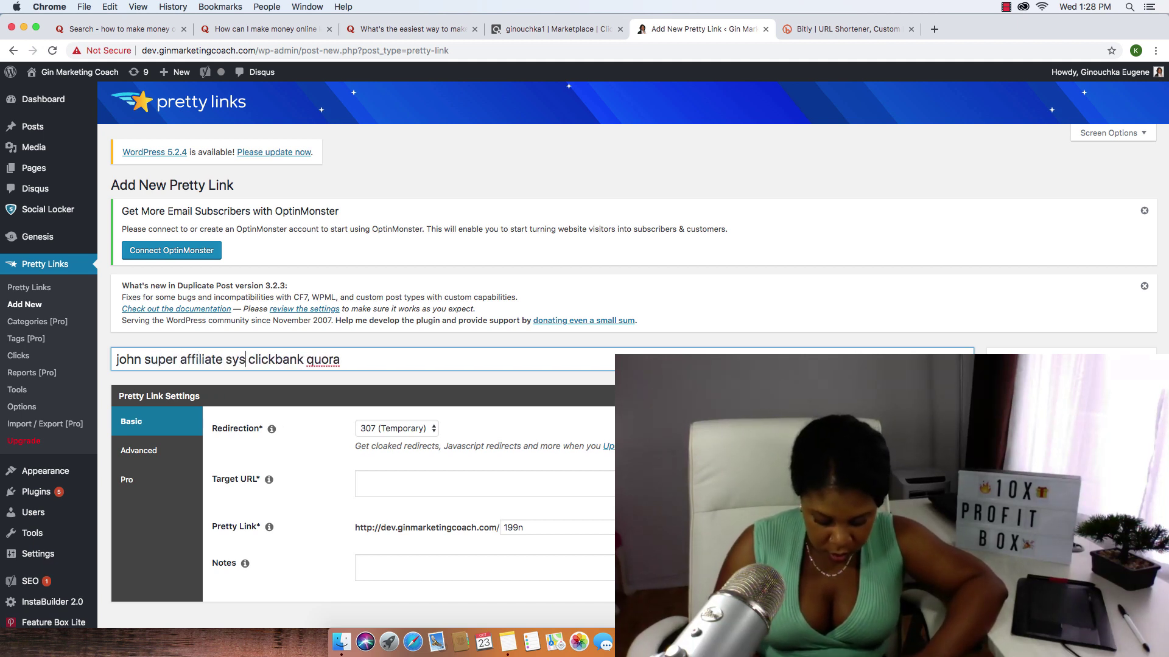
type("tem")
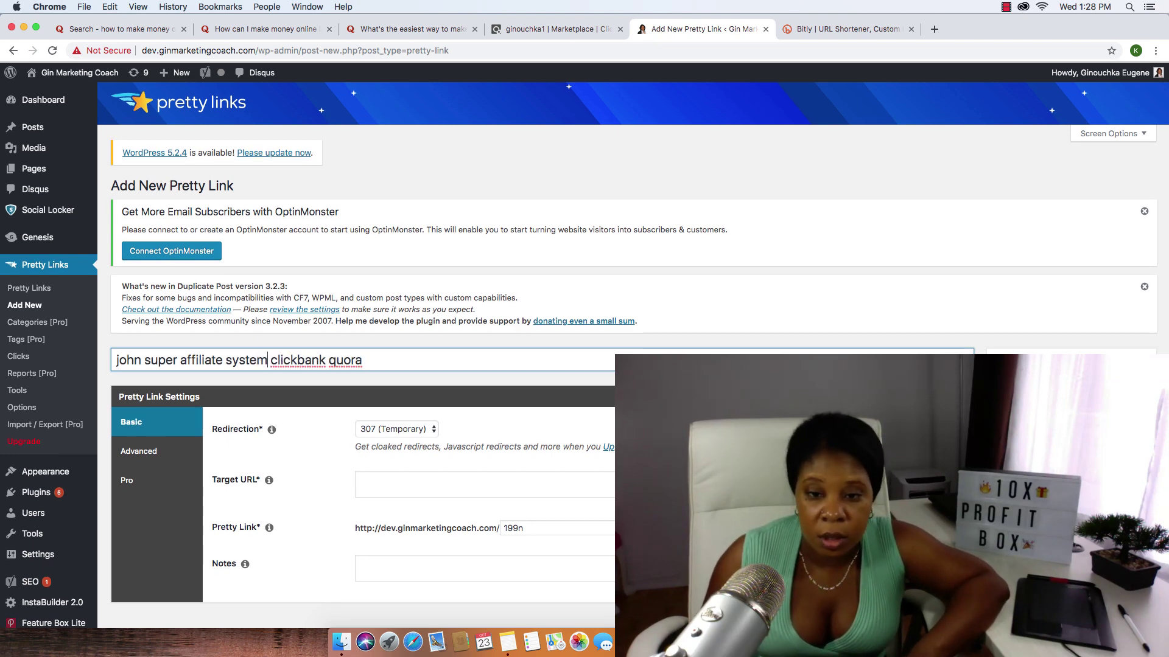
Paste the copied ClickBank HopLink as the Pretty Link's target URL.
scroll(407, 448, "down", 2)
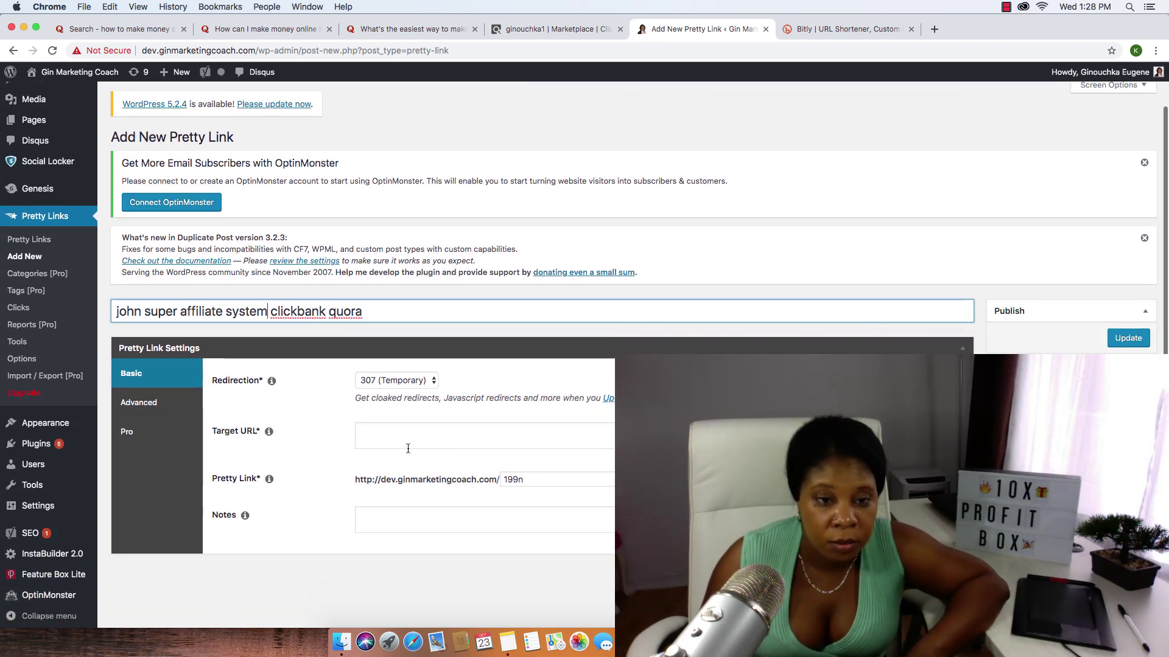
left_click(376, 437)
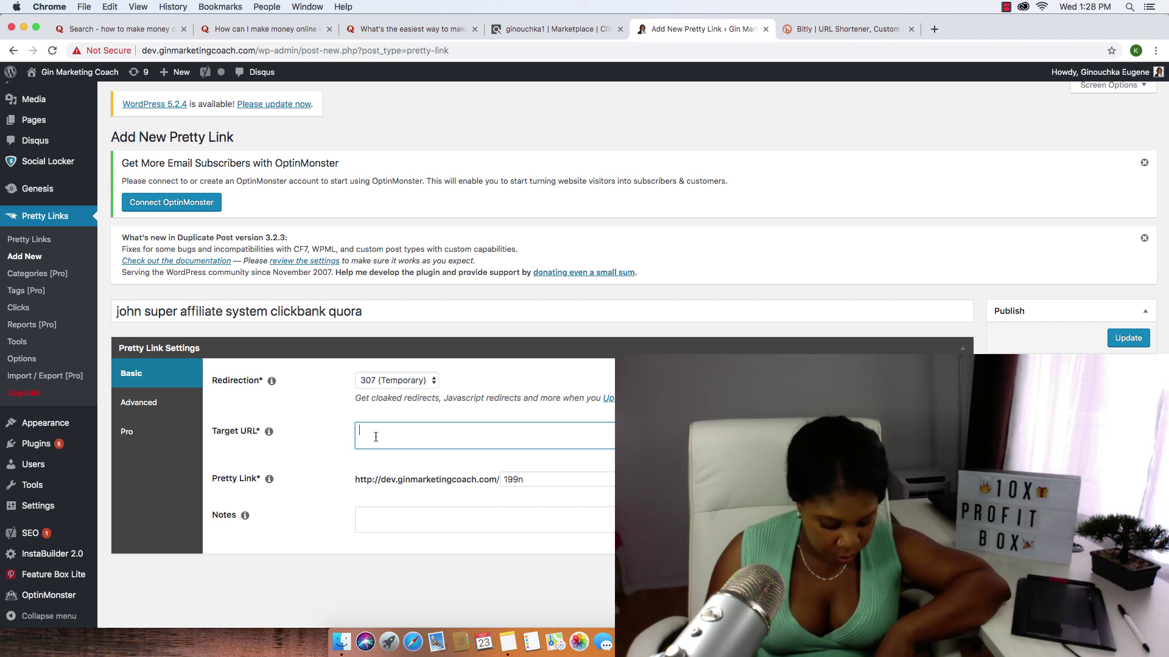
type("v")
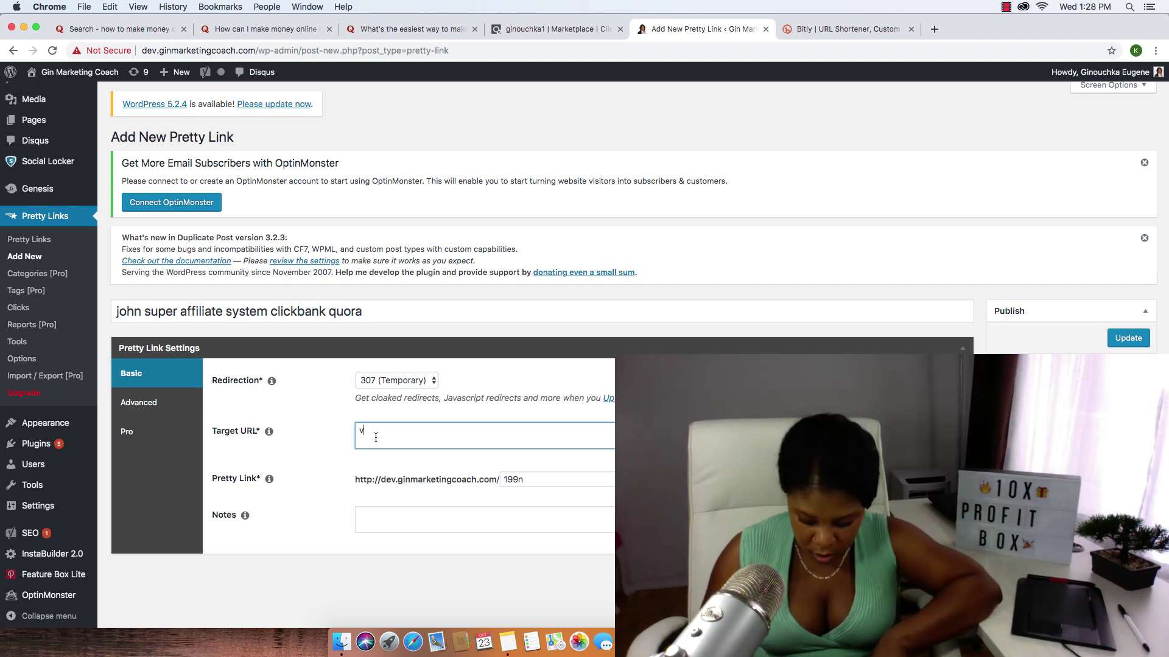
key("BackSpace")
key("super+v")
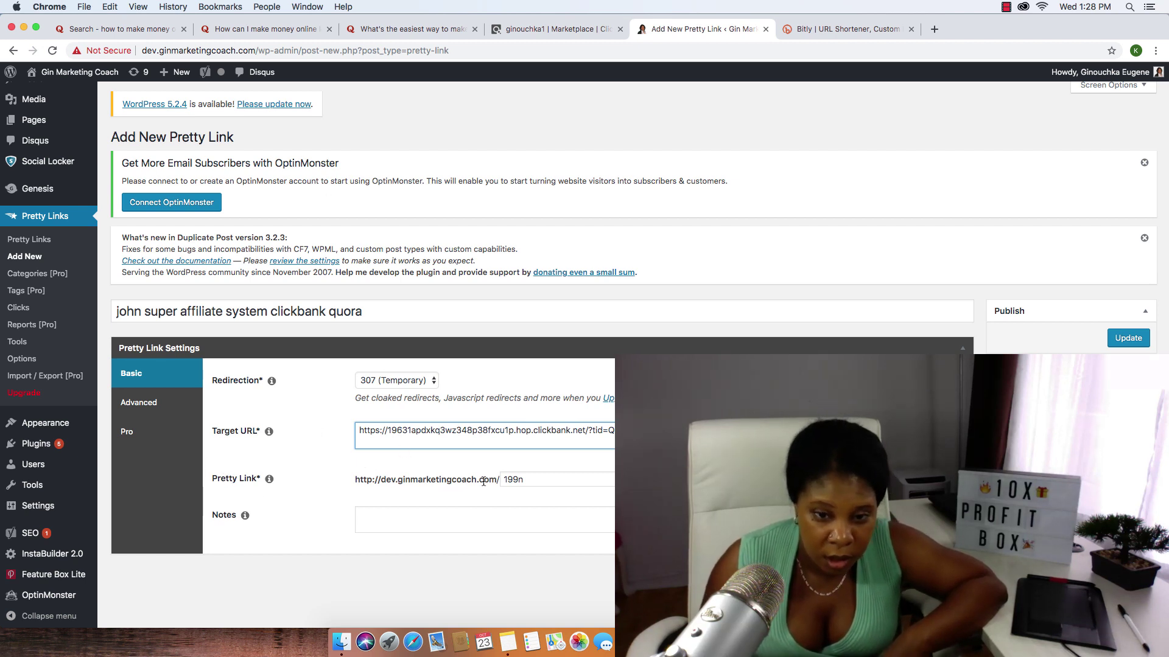
Replace the Pretty Link slug with "super affiliate system clickbank quora", copied from the link's title.
left_click_drag(535, 483, 488, 482)
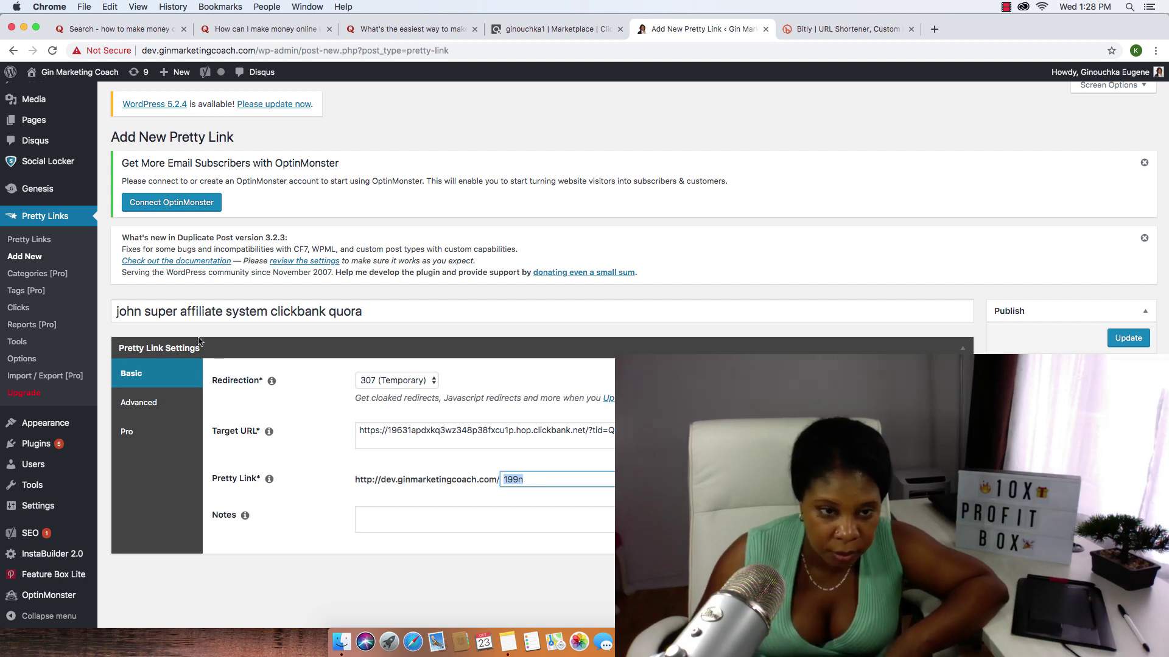
left_click_drag(148, 312, 268, 313)
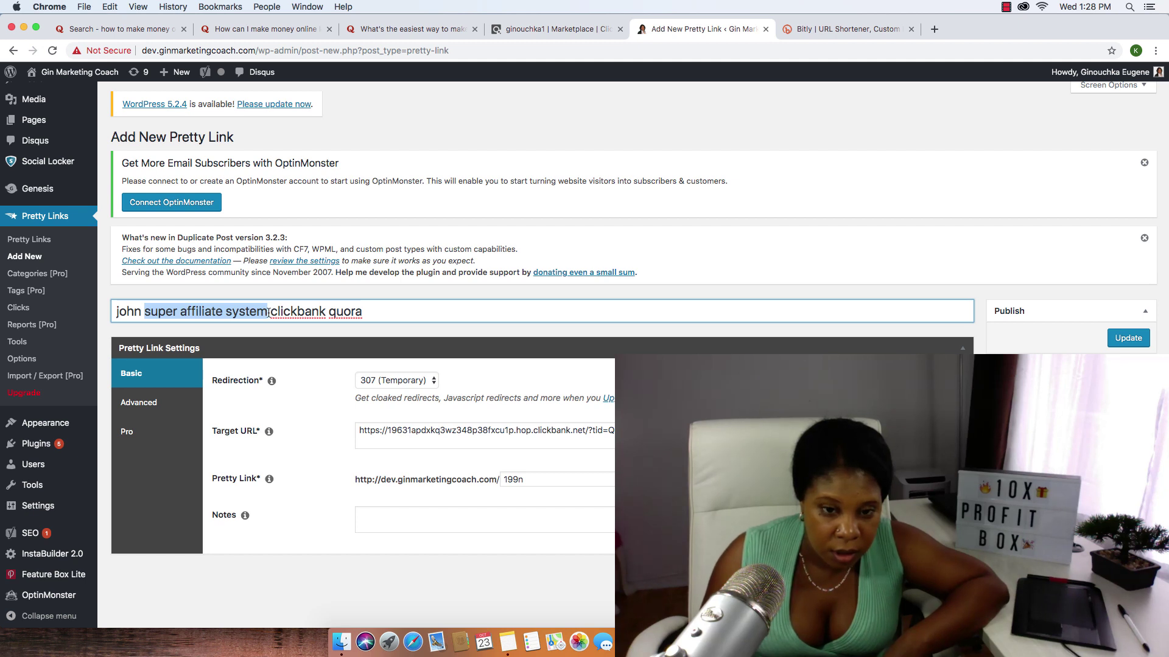
left_click_drag(269, 313, 371, 316)
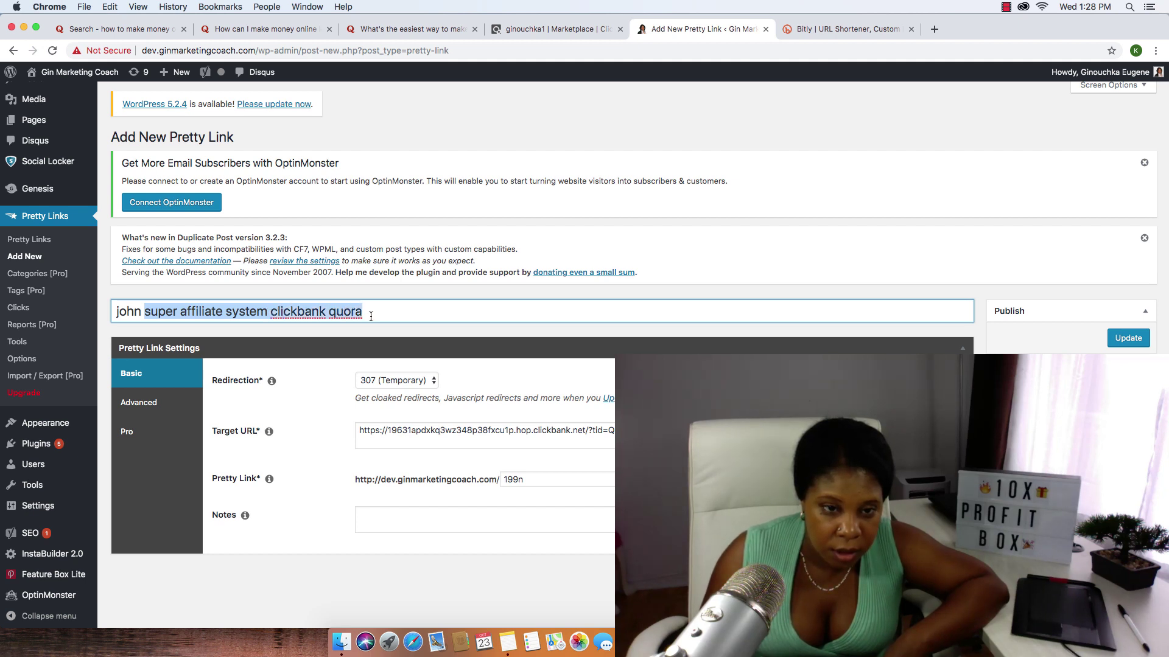
right_click(322, 312)
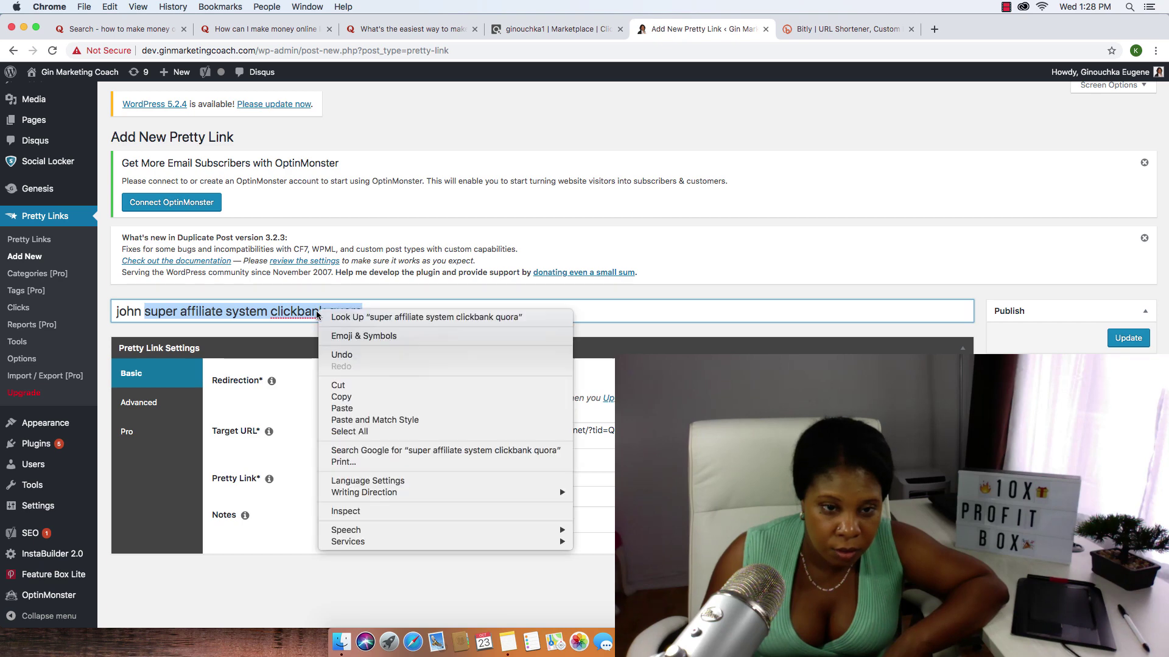
left_click(356, 402)
double_click(512, 480)
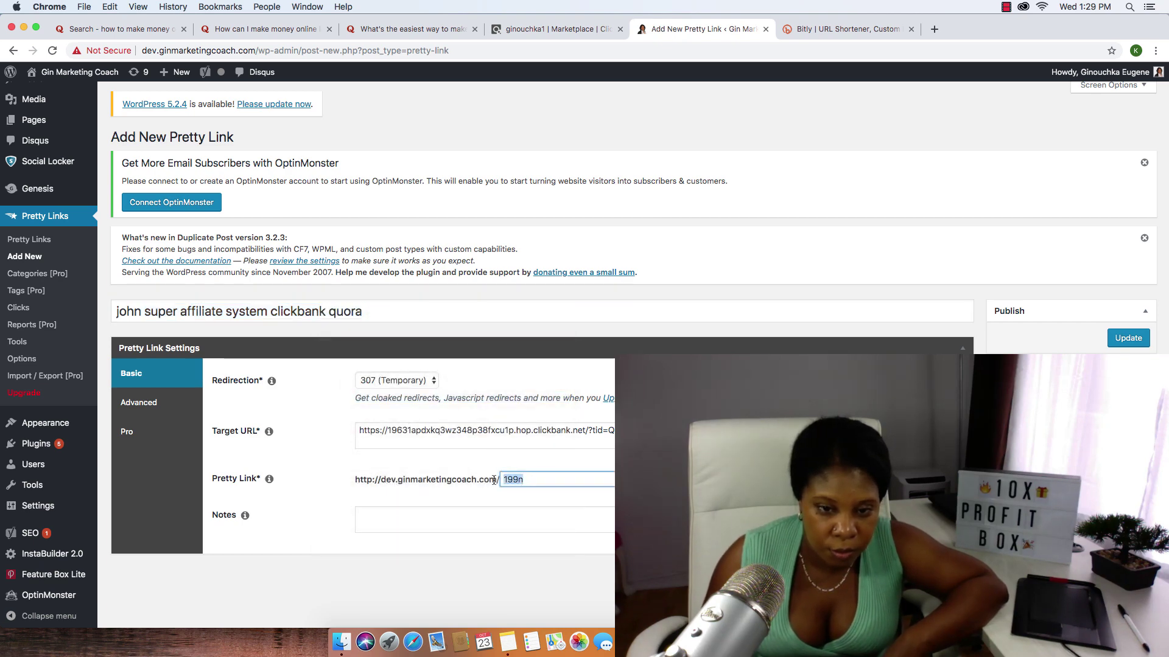
right_click(512, 480)
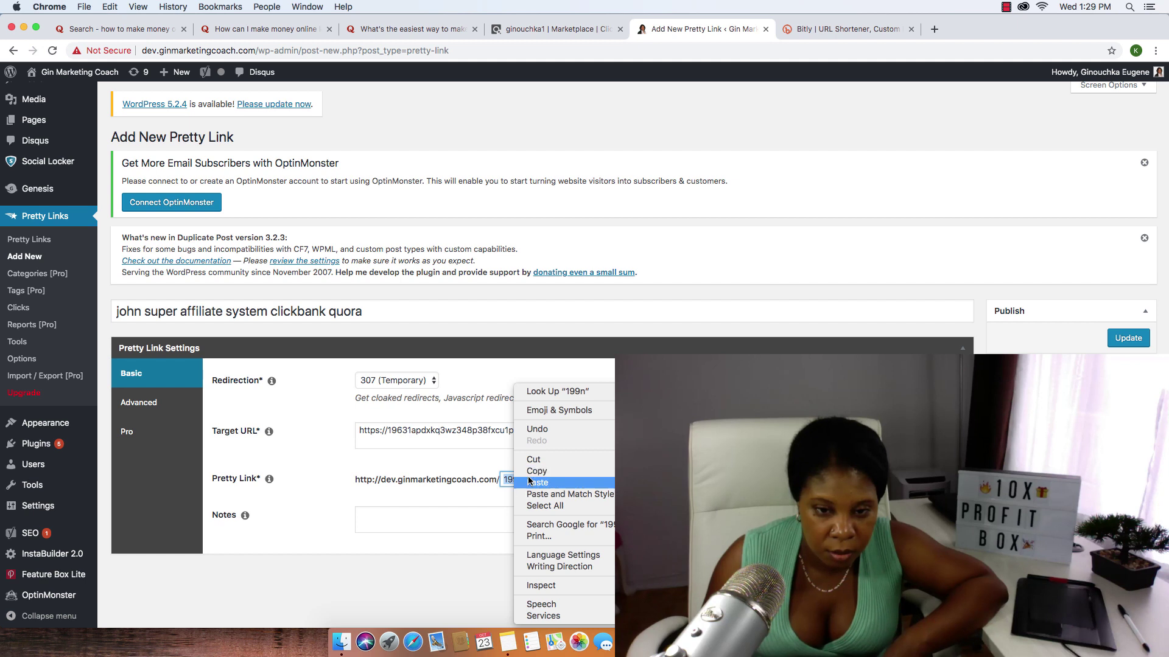
left_click(528, 482)
Save the new Pretty Link and return to the Quora question "What's the easiest way to make money online?".
scroll(506, 495, "up", 1)
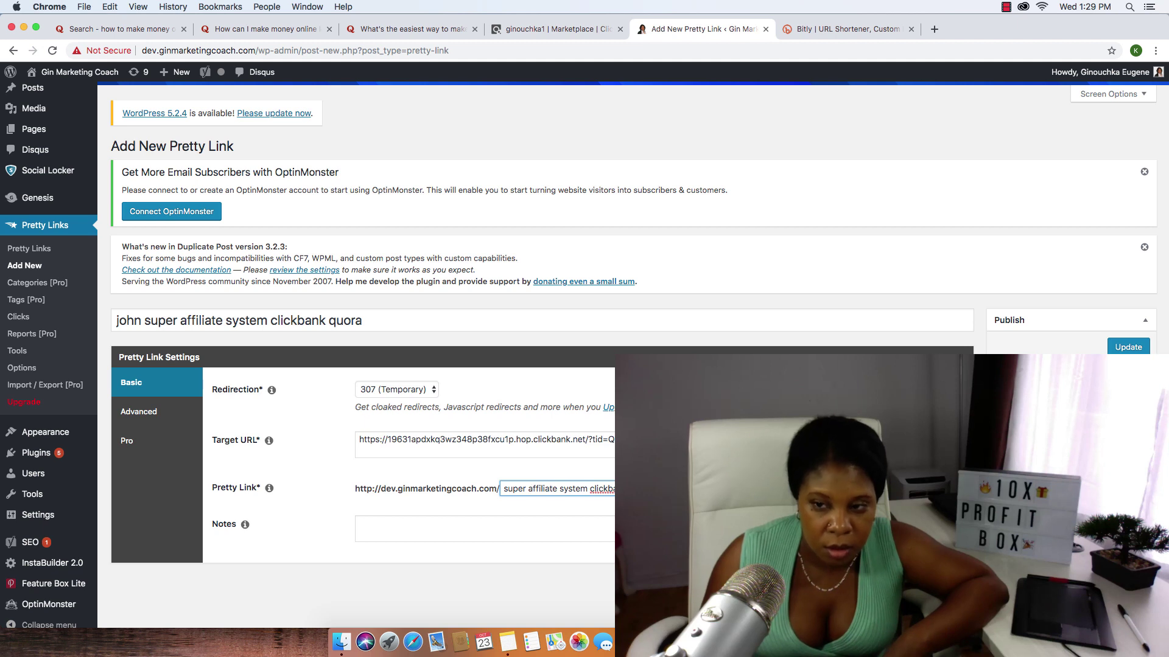
scroll(506, 496, "up", 2)
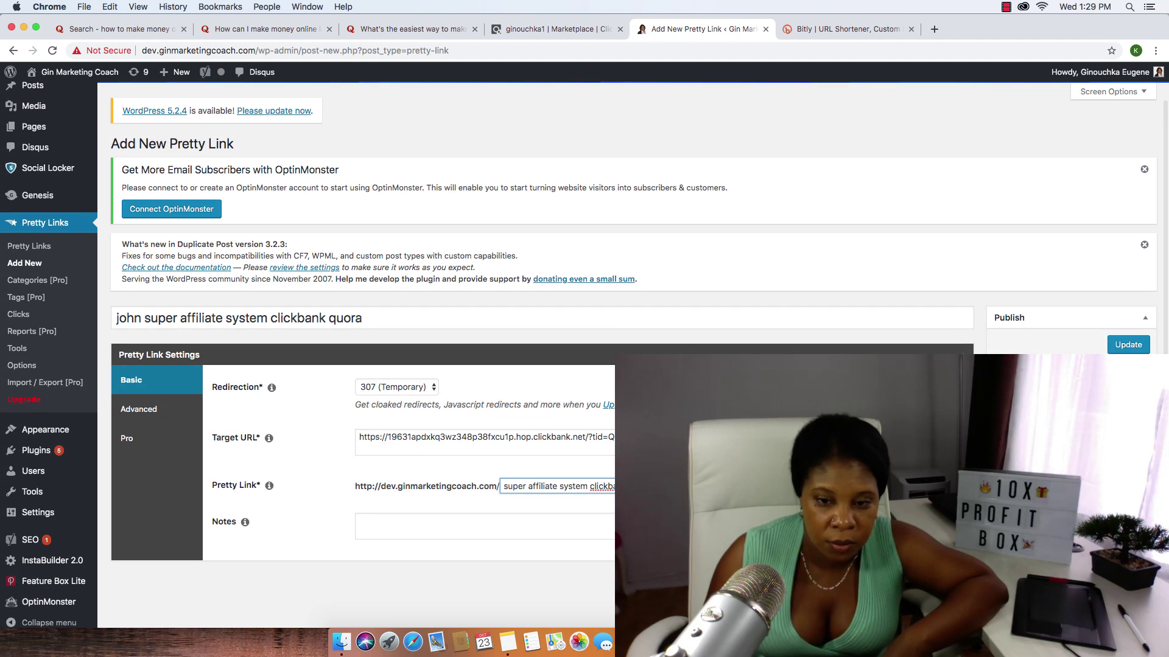
left_click(1127, 345)
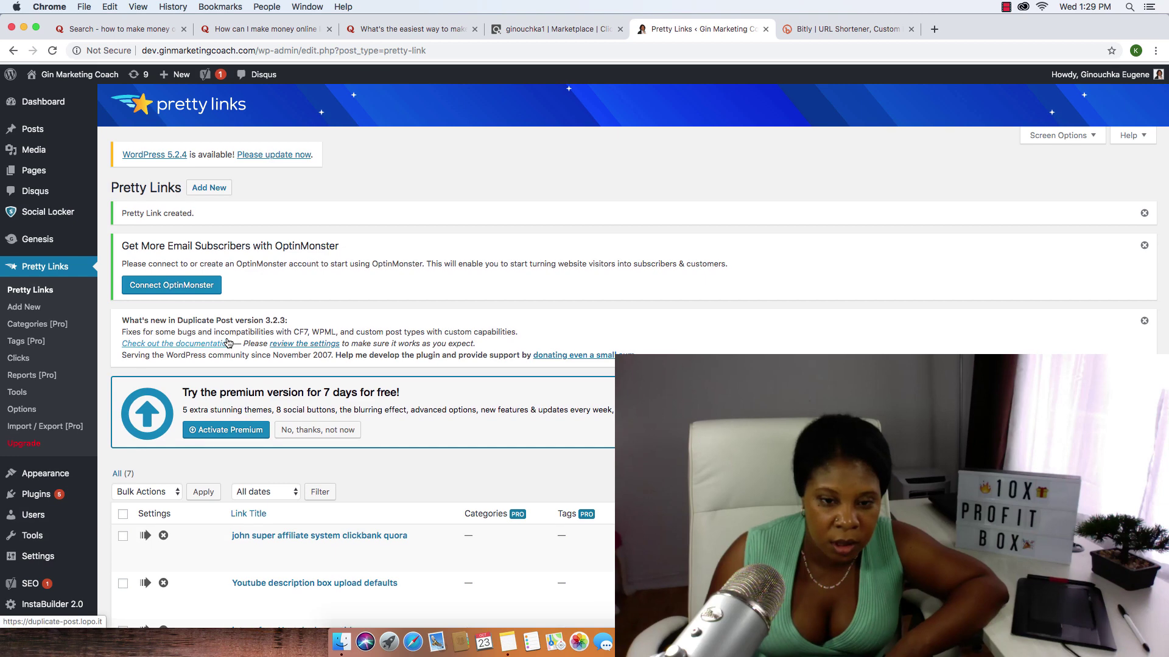
mouse_move(396, 539)
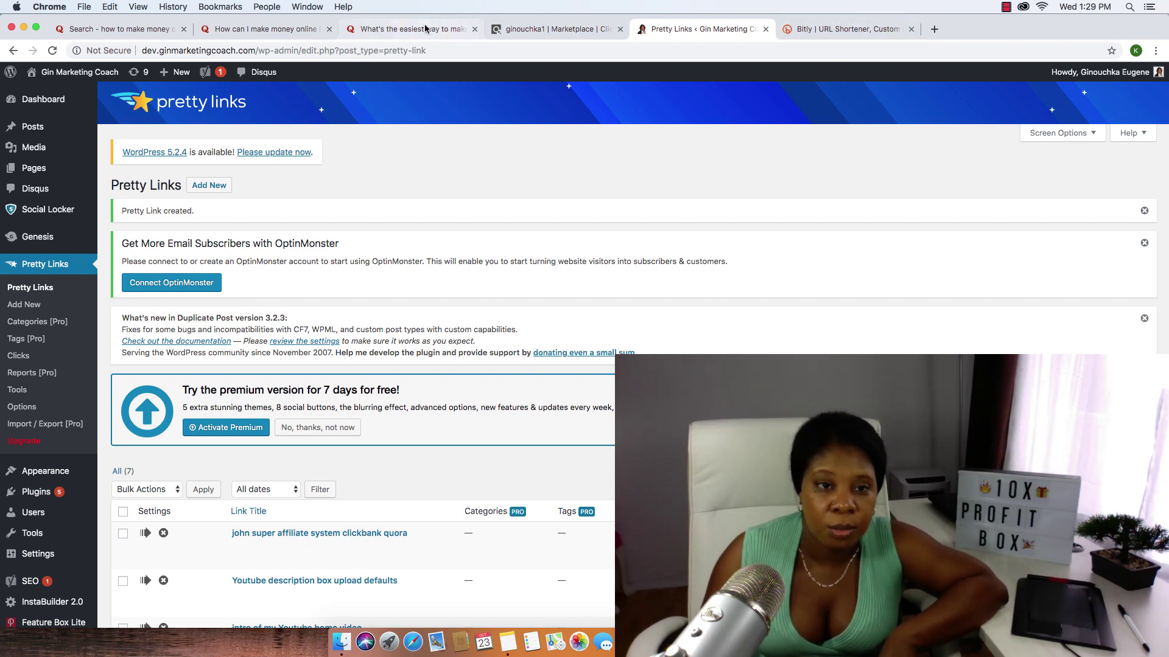
left_click(401, 29)
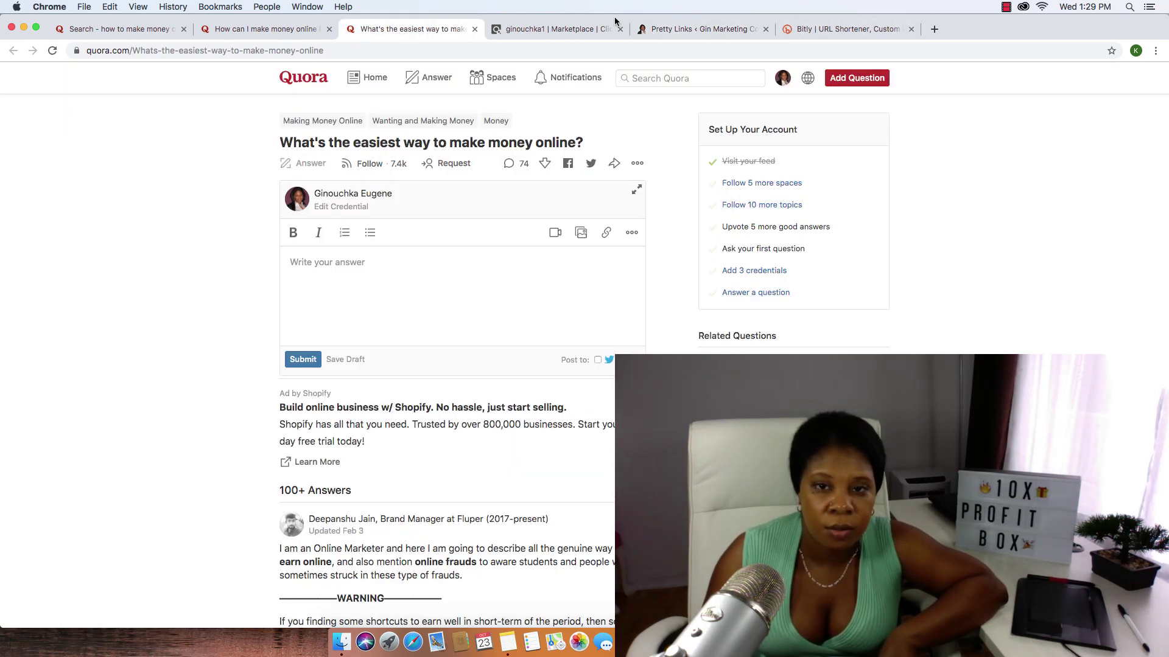
In the draft answer on making money online legitimately, replace the closing word "link" with the copied text "super affiliate system clickbank quora".
left_click(262, 29)
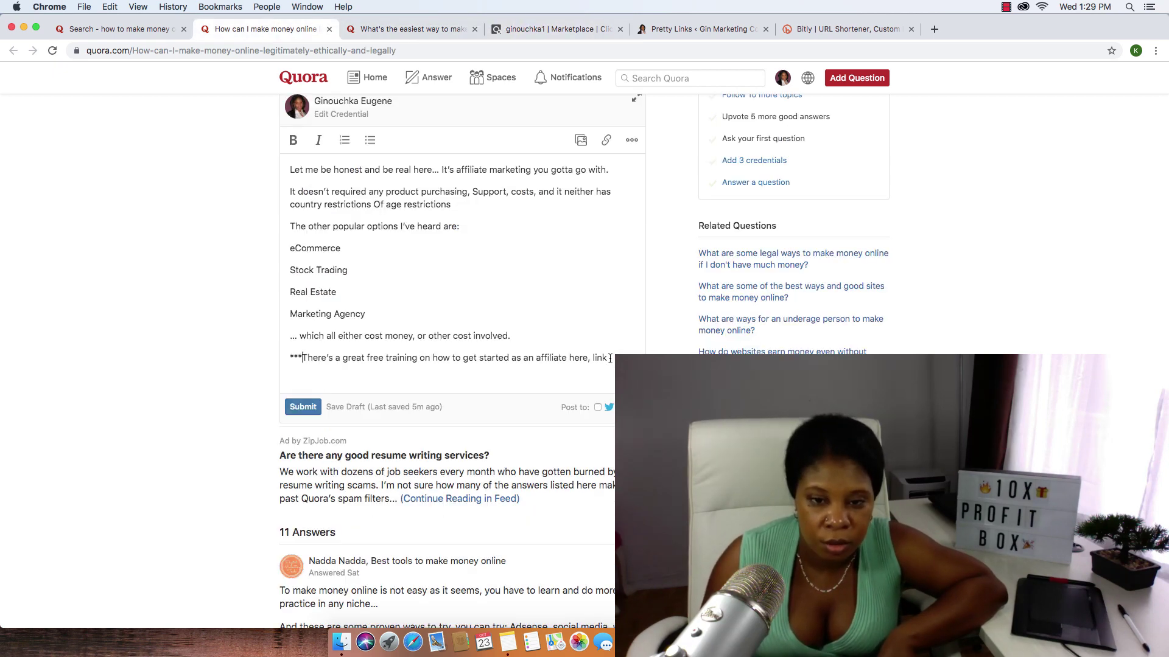
left_click_drag(606, 357, 594, 357)
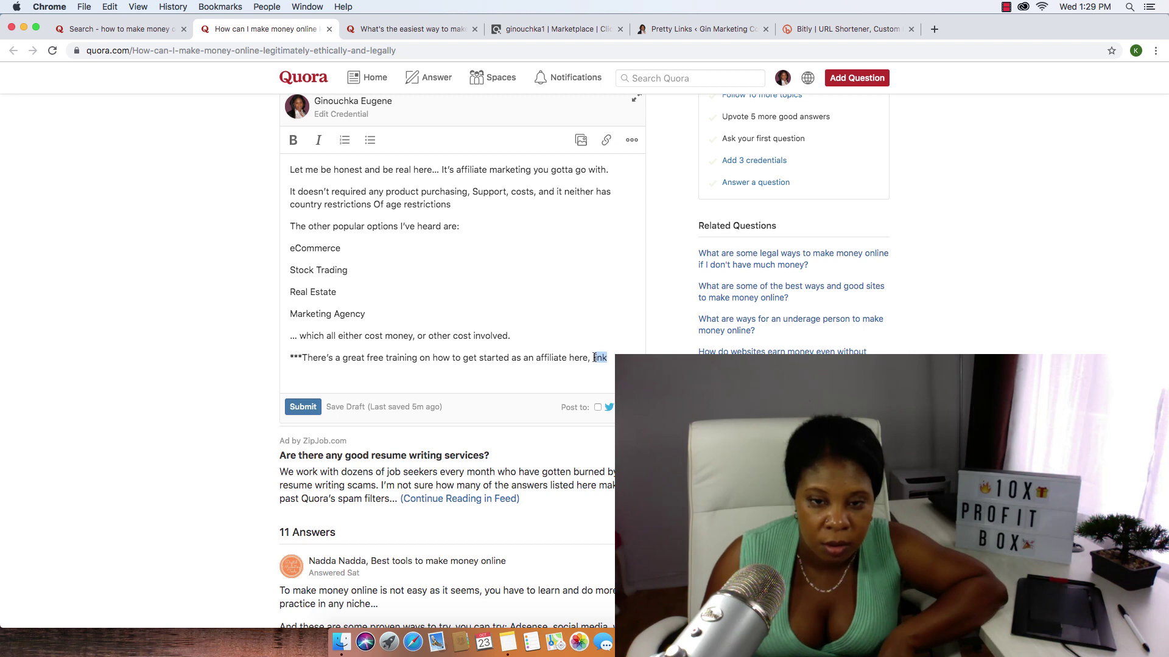
left_click(610, 360)
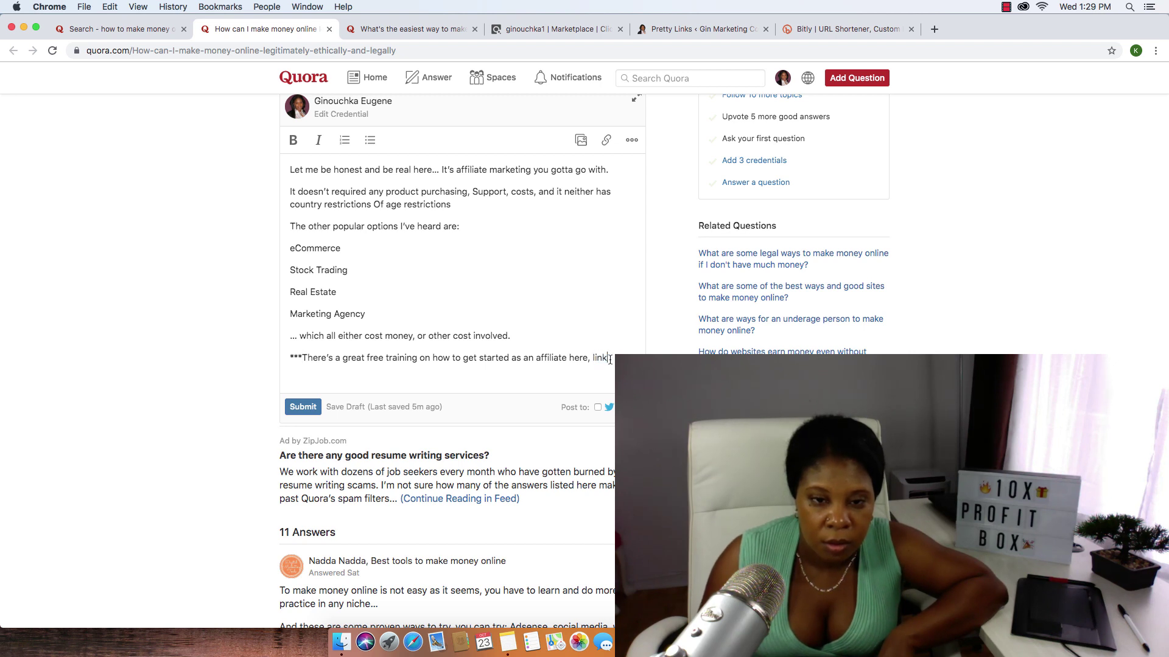
left_click_drag(608, 359, 592, 359)
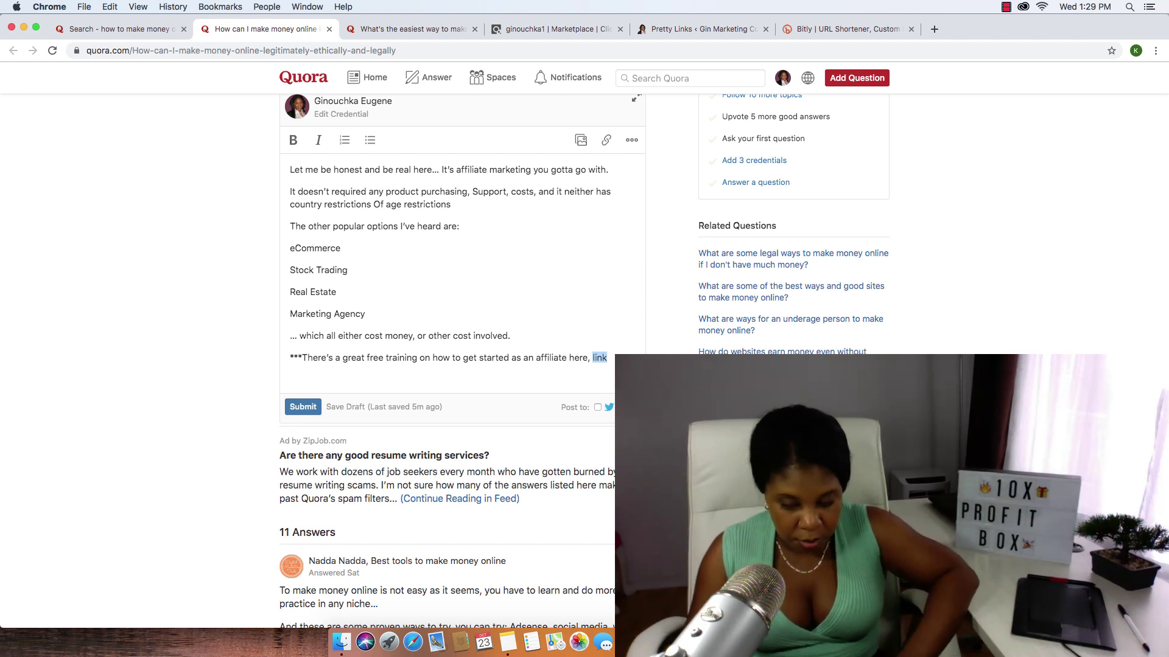
key("super+v")
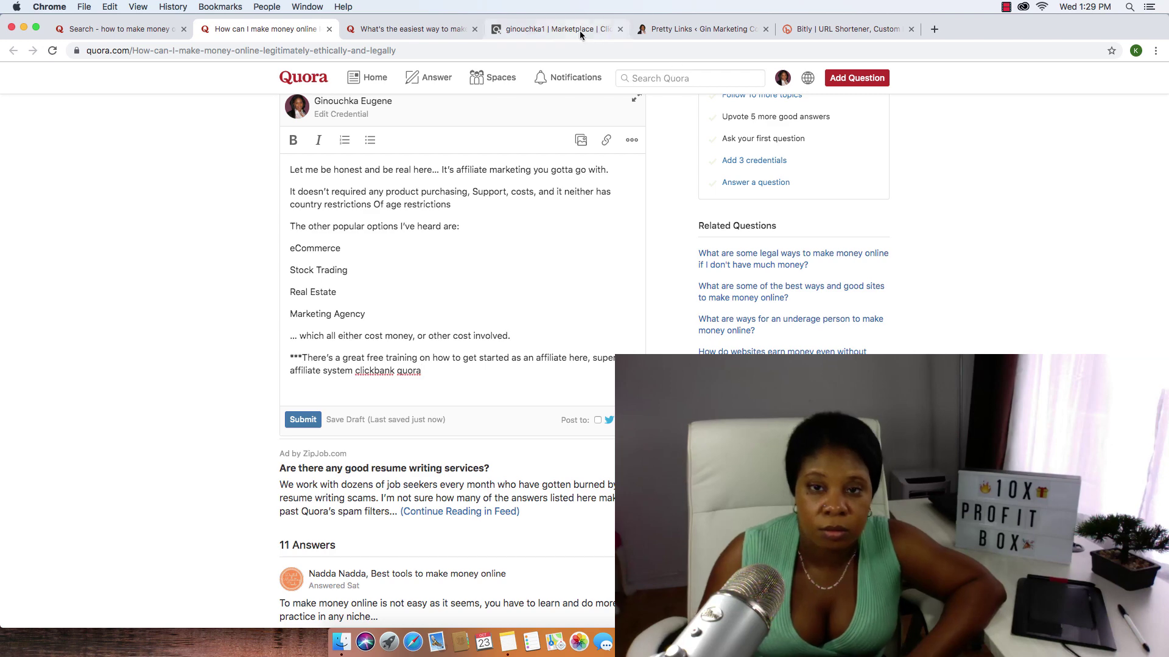
left_click(700, 28)
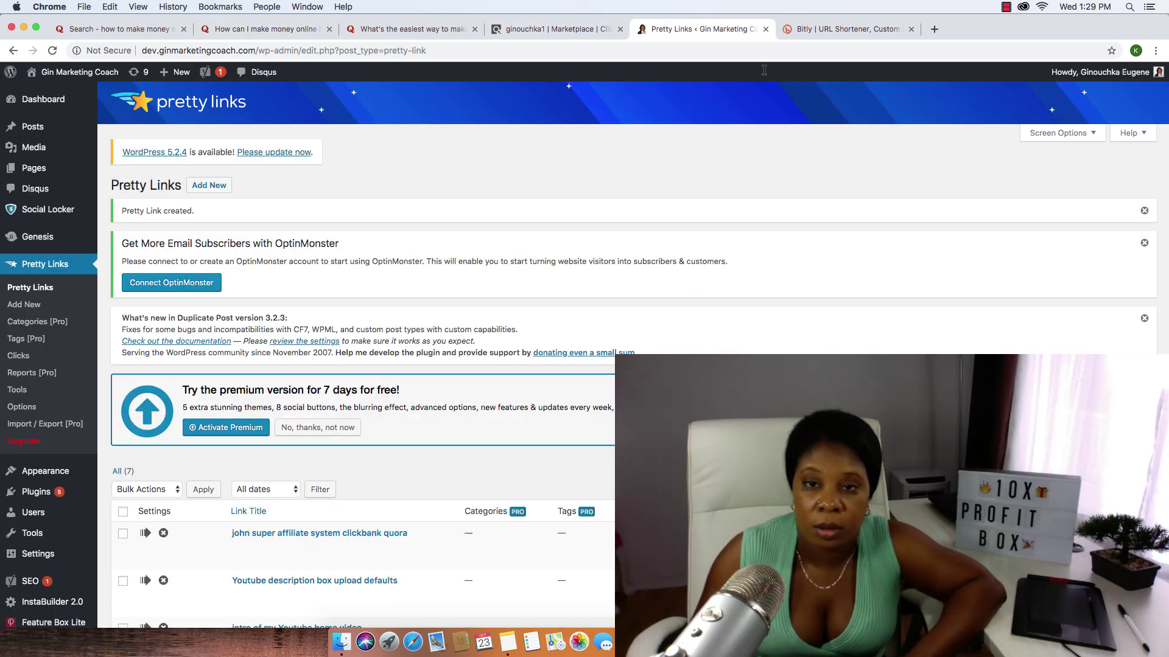
left_click(578, 30)
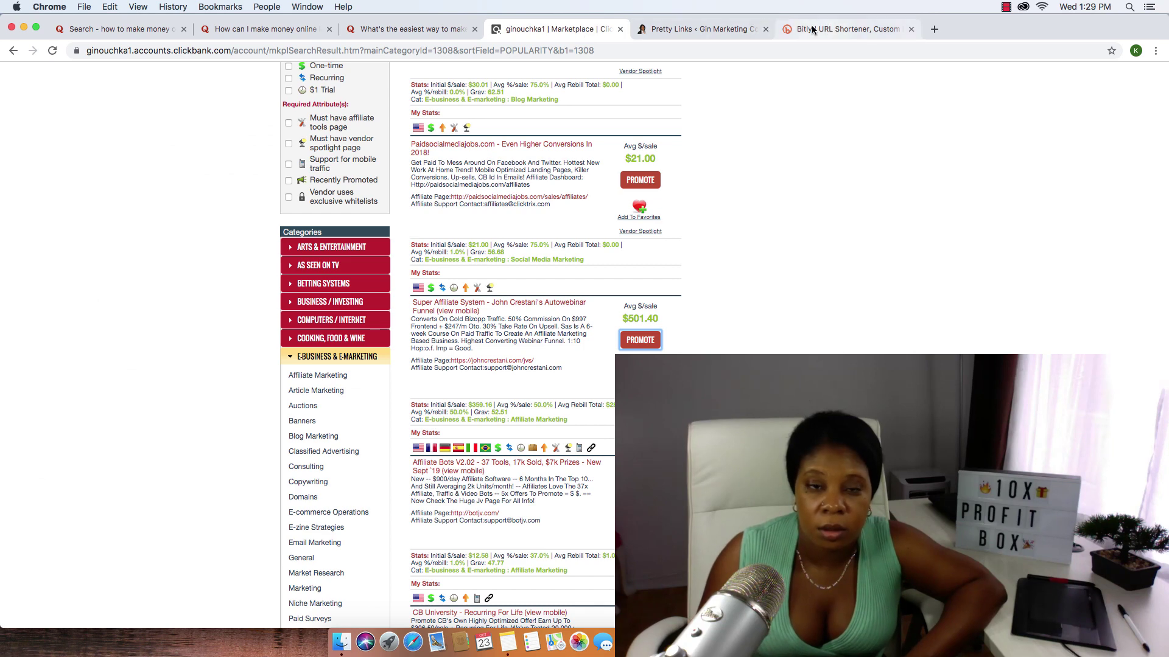
left_click(413, 29)
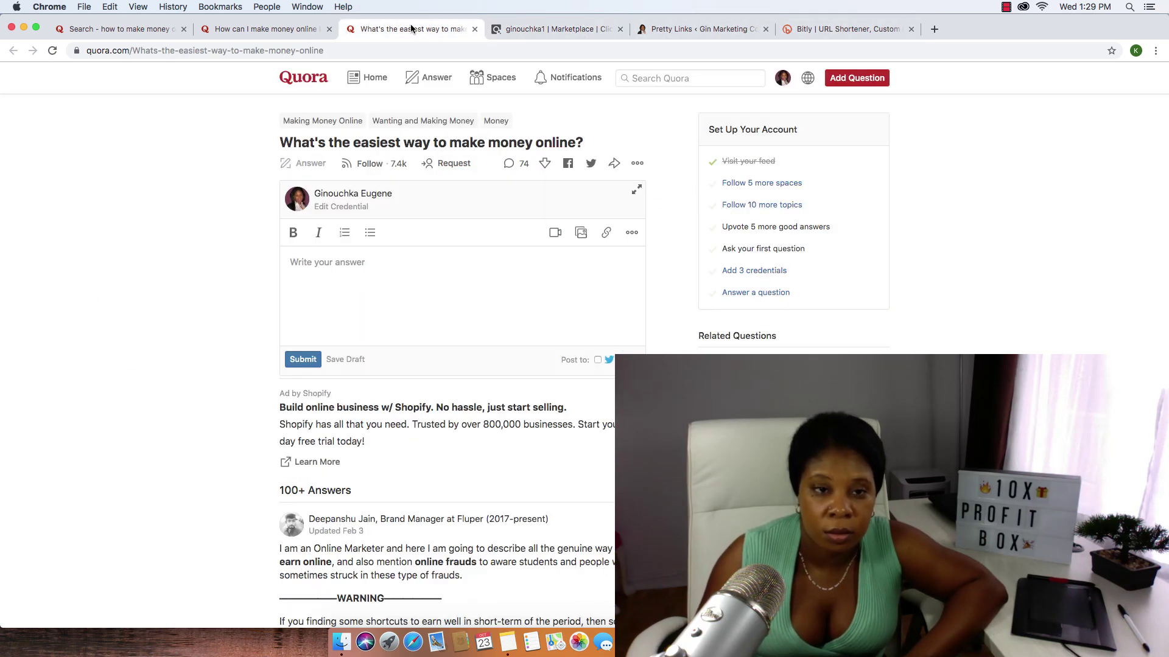
left_click(295, 30)
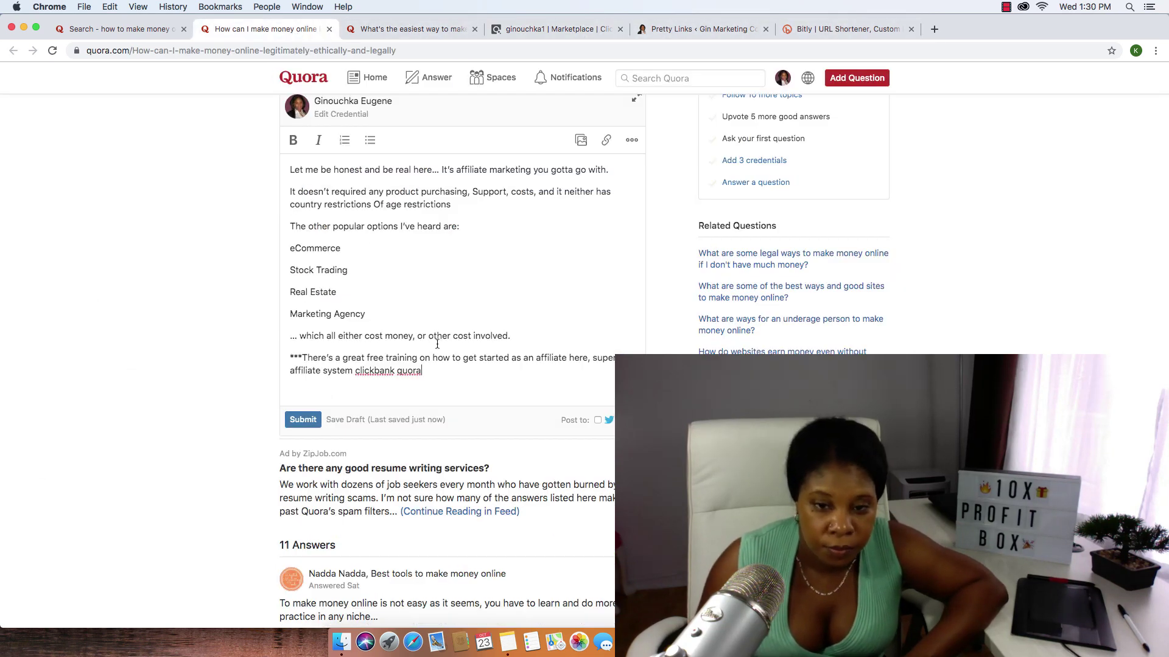
scroll(435, 373, "up", 1)
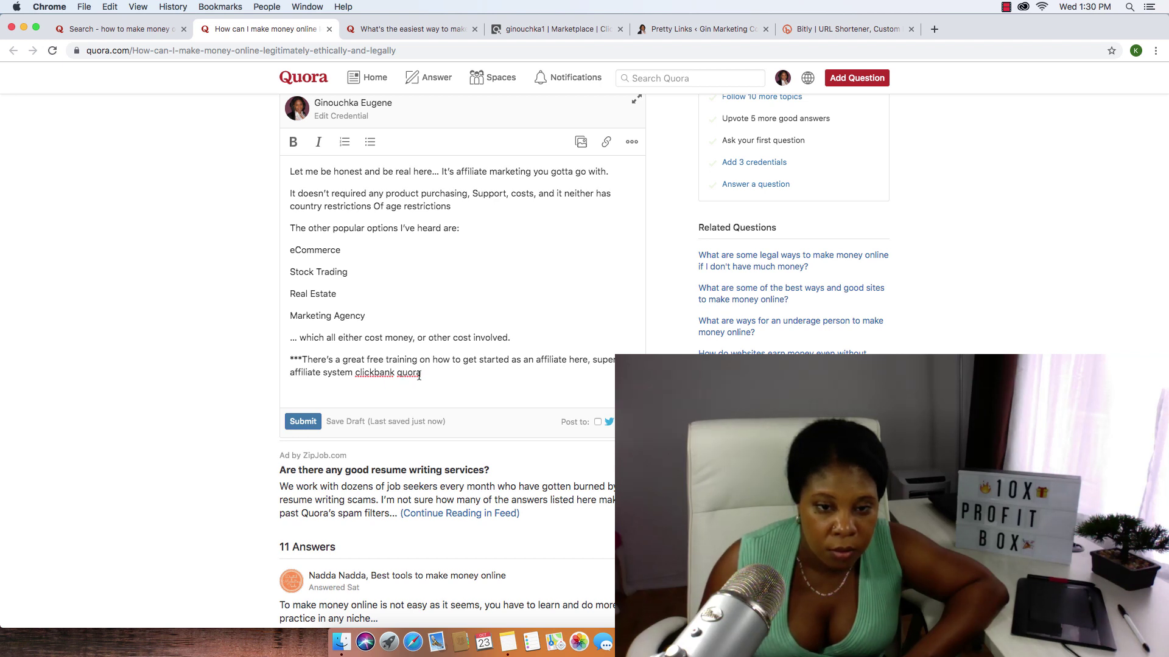
left_click_drag(420, 376, 593, 363)
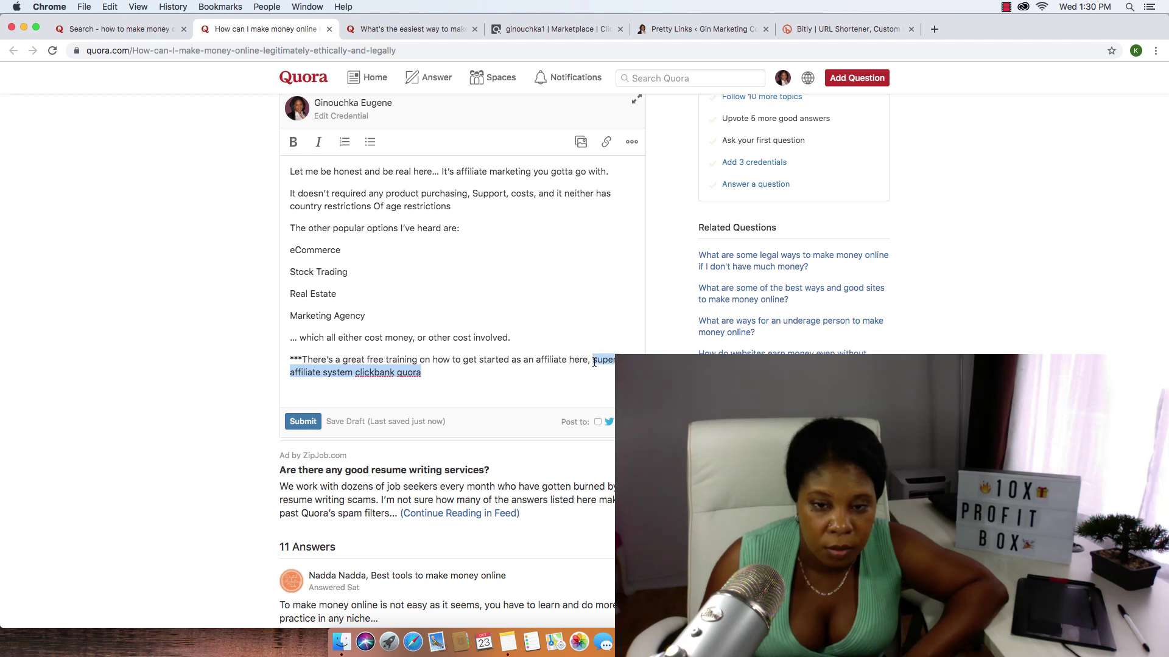
type("http://dev.ginmarketingcoach.com/super%20affiliate%20system%20clickbank%20quora")
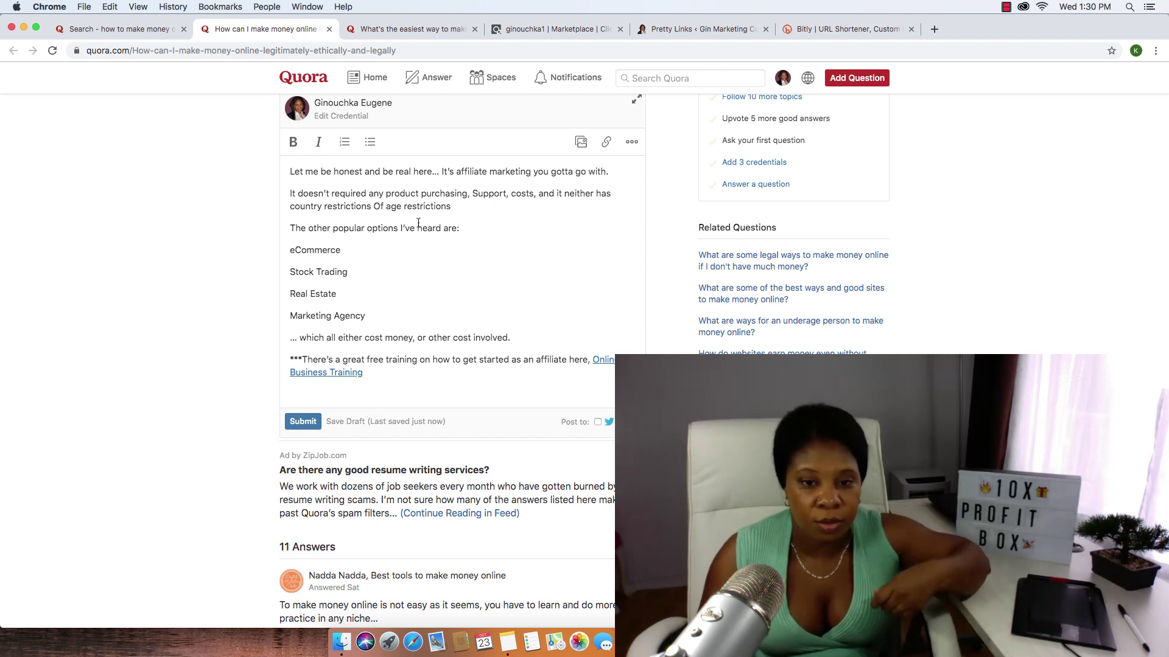
Check the target URL of the inserted link, submit the answer and skip adding an answer credential.
scroll(471, 359, "up", 1)
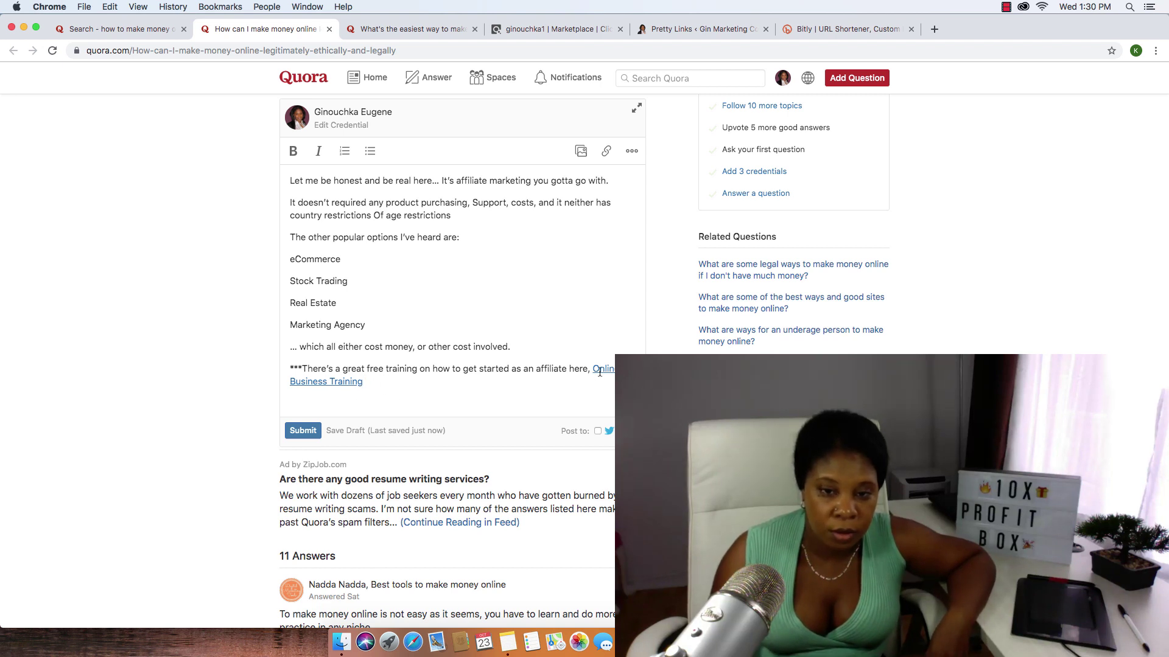
scroll(599, 371, "up", 1)
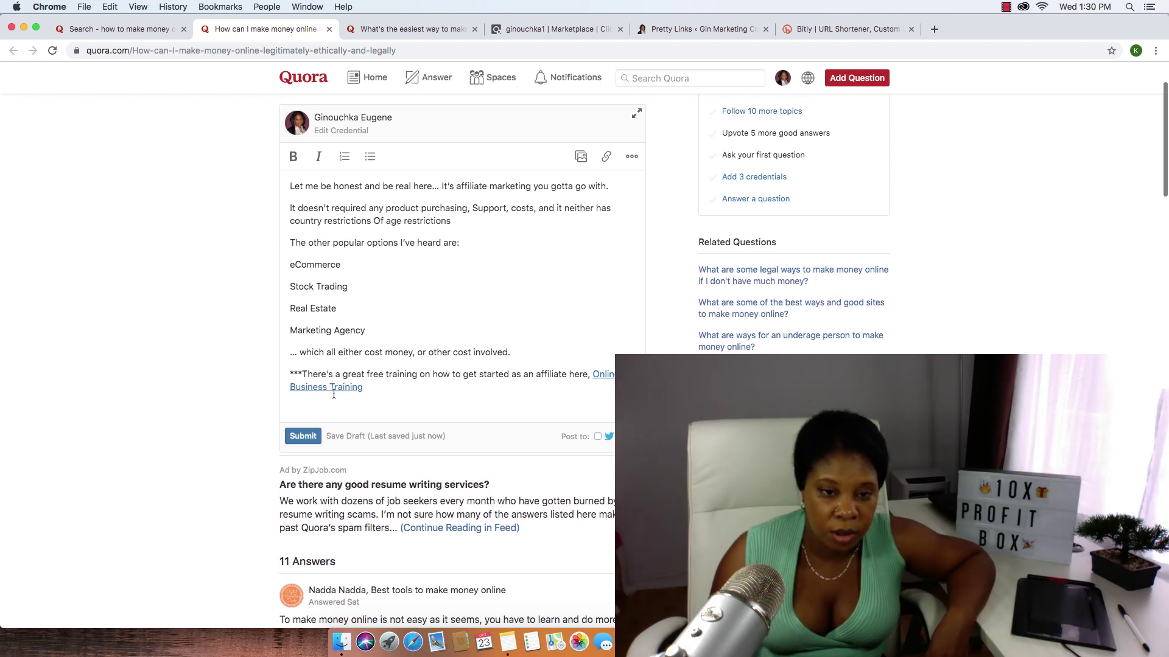
scroll(334, 392, "down", 1)
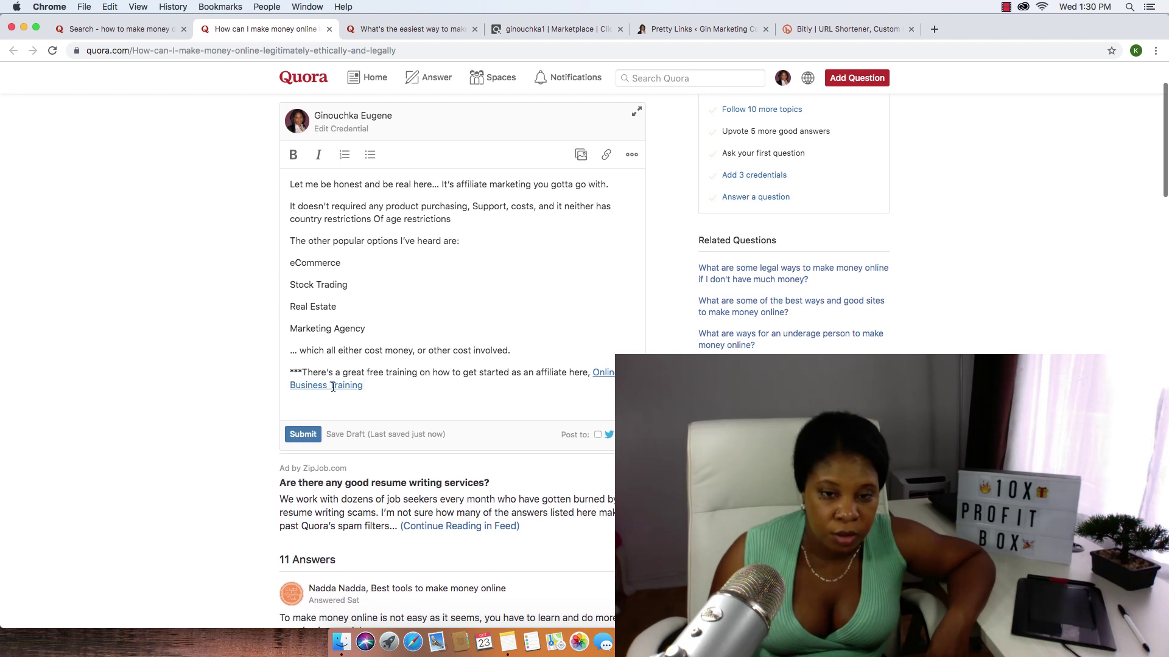
scroll(333, 387, "down", 1)
left_click(333, 386)
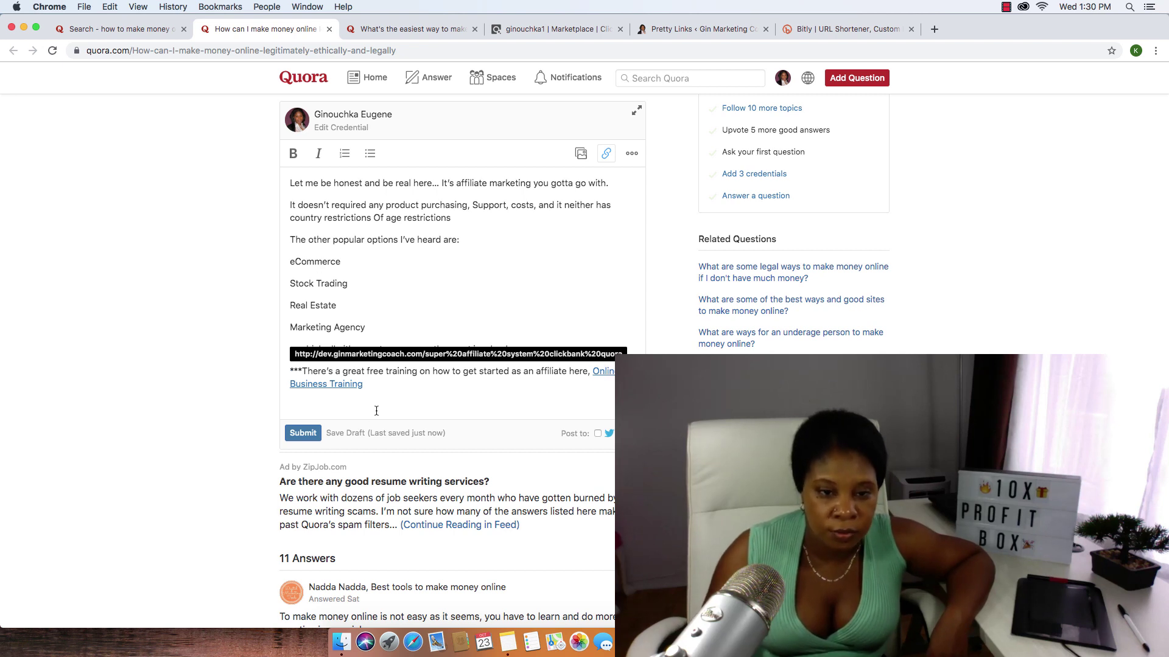
left_click(300, 436)
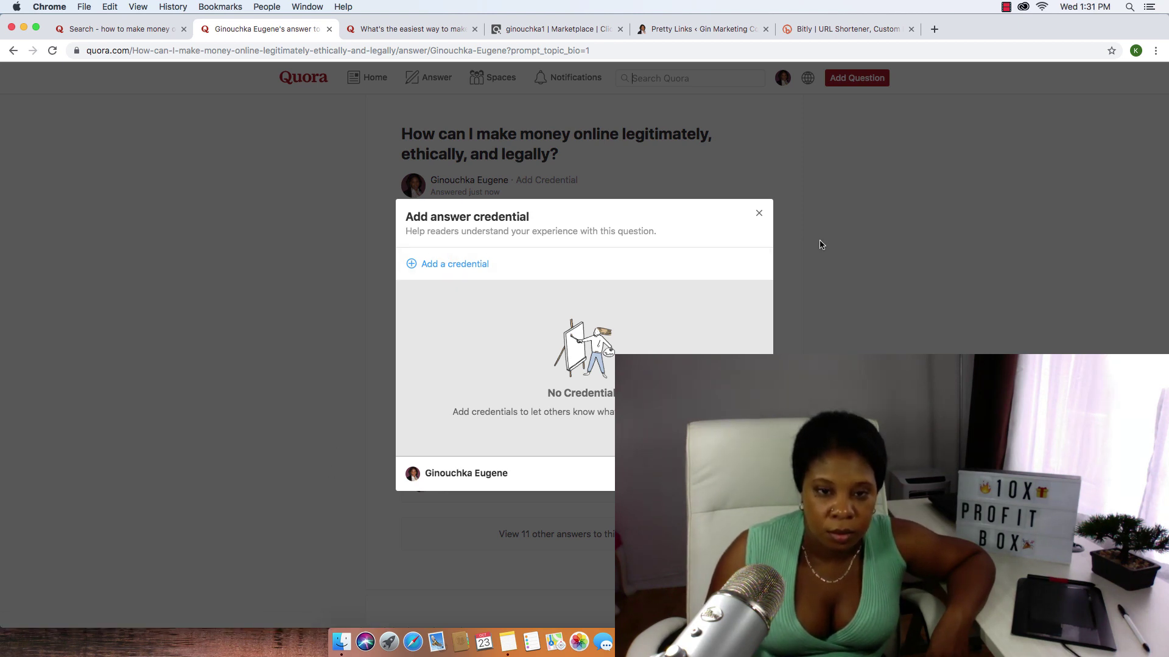
left_click(760, 215)
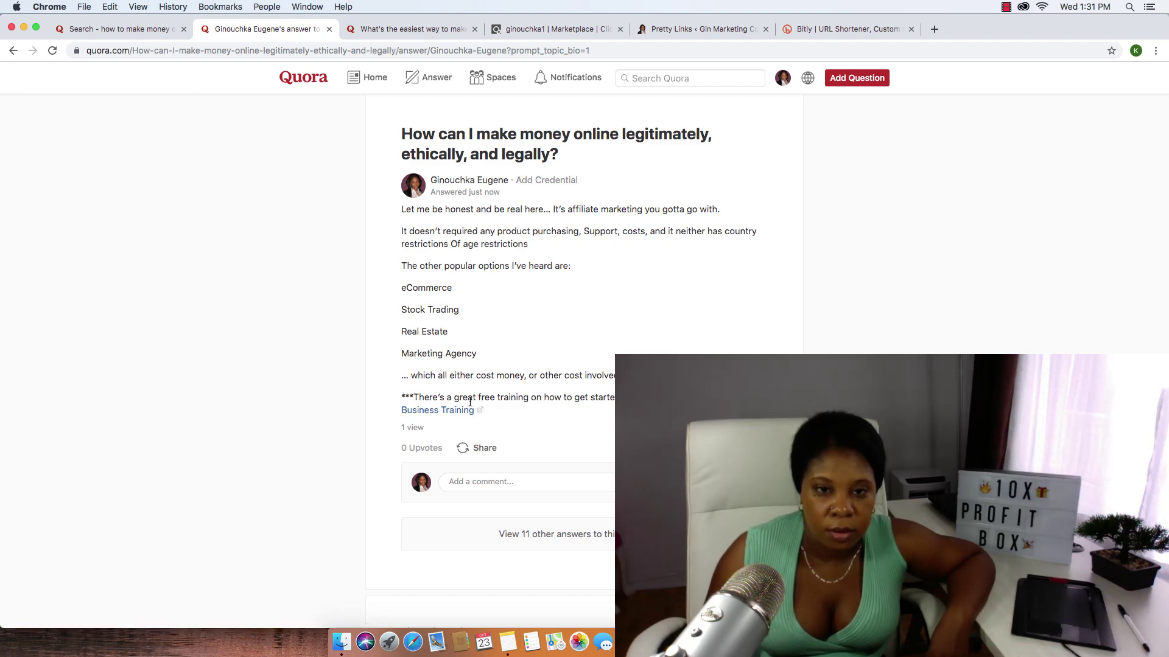
Review the published Quora answer, and look over the prepared text and search phrases in Notes.
scroll(470, 401, "down", 2)
scroll(470, 405, "up", 2)
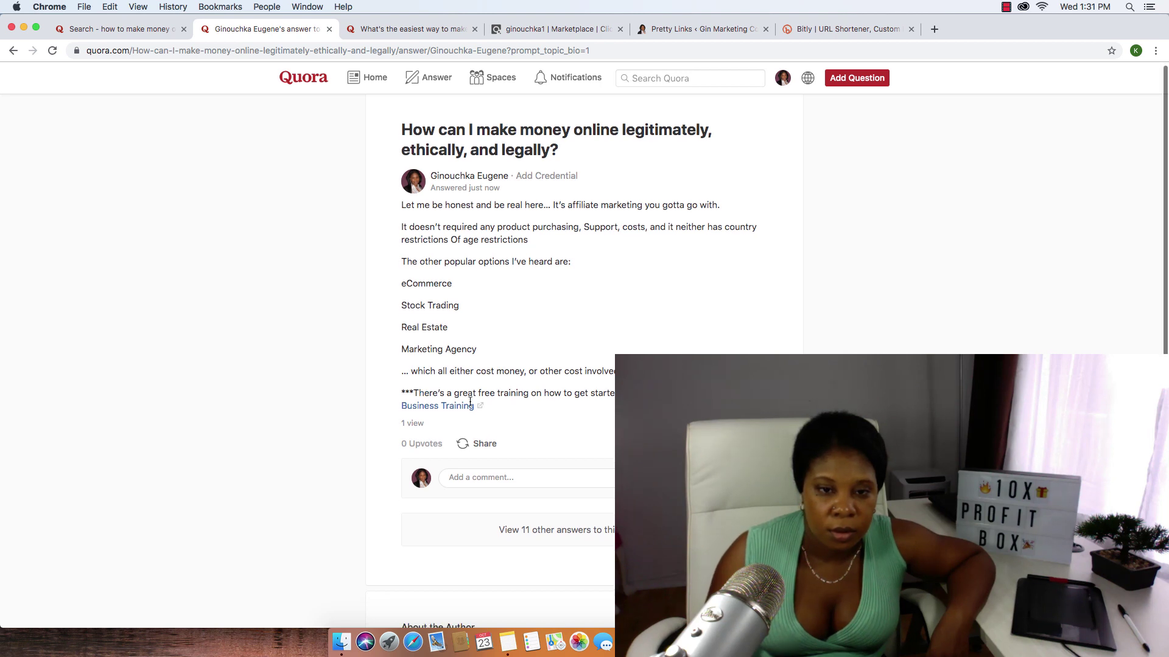
scroll(470, 401, "down", 8)
scroll(470, 402, "down", 4)
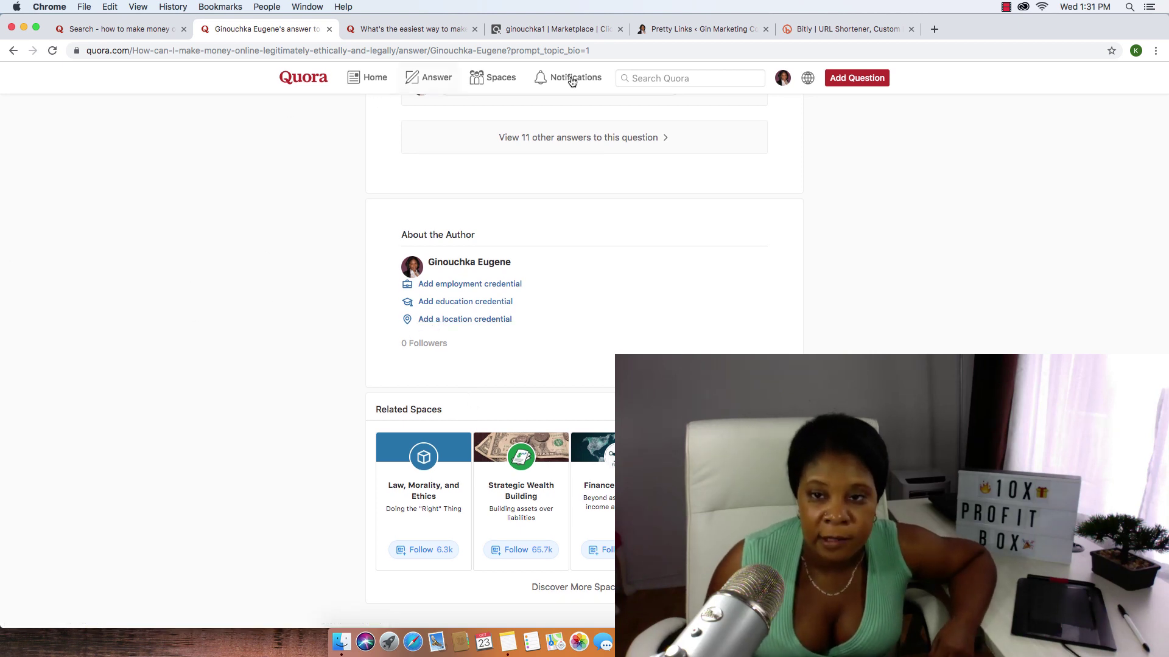
left_click(507, 642)
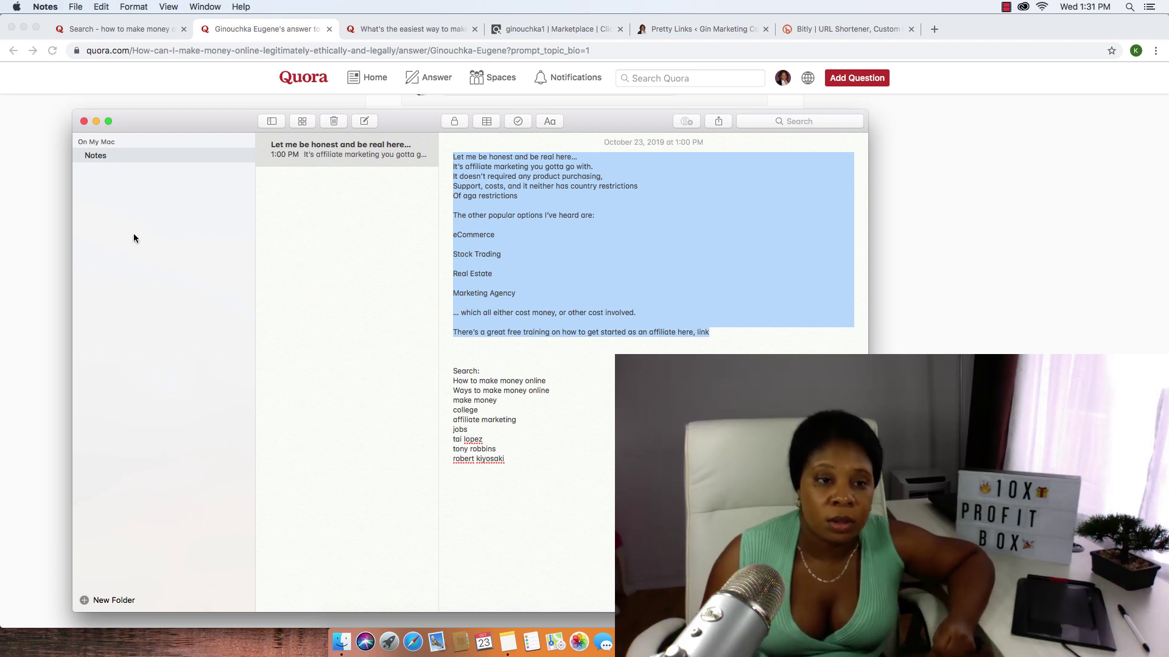
left_click(35, 193)
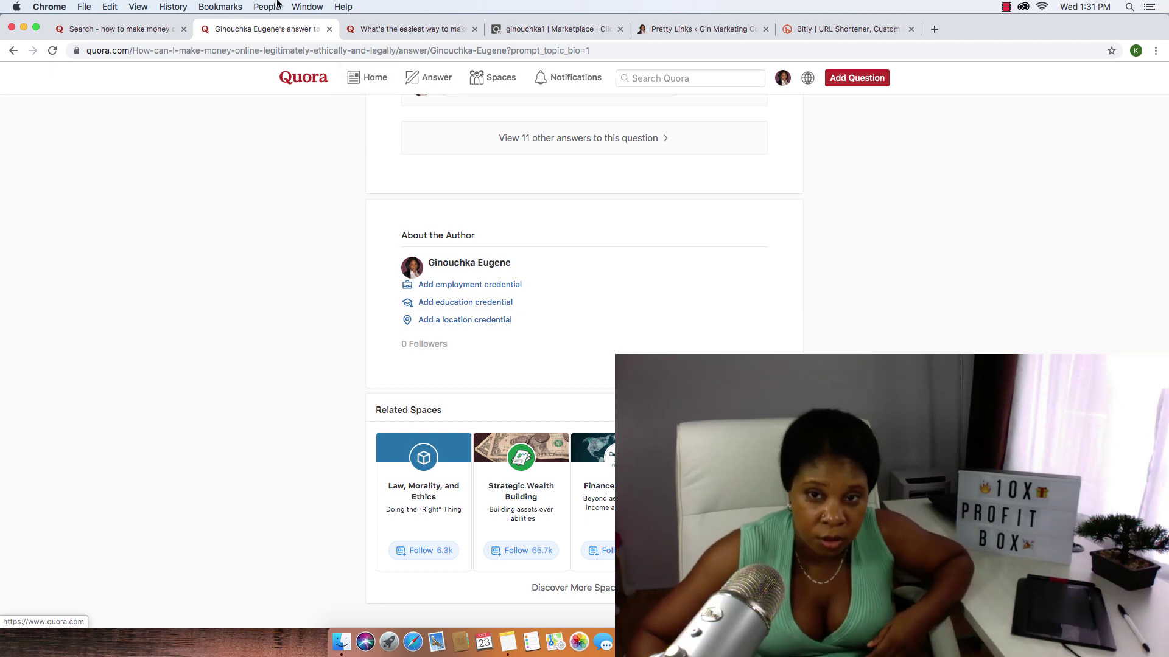
Browse the ClickBank Marketplace's product categories and the E-Business & E-Marketing listings.
left_click(524, 28)
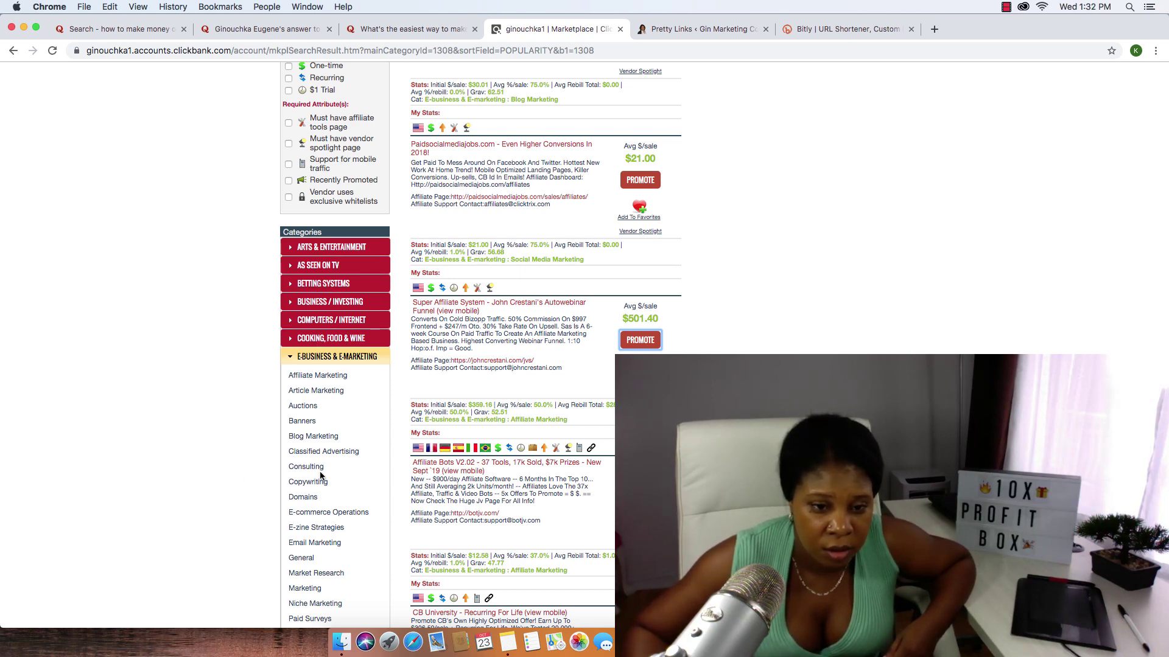
scroll(320, 476, "up", 5)
scroll(320, 476, "down", 10)
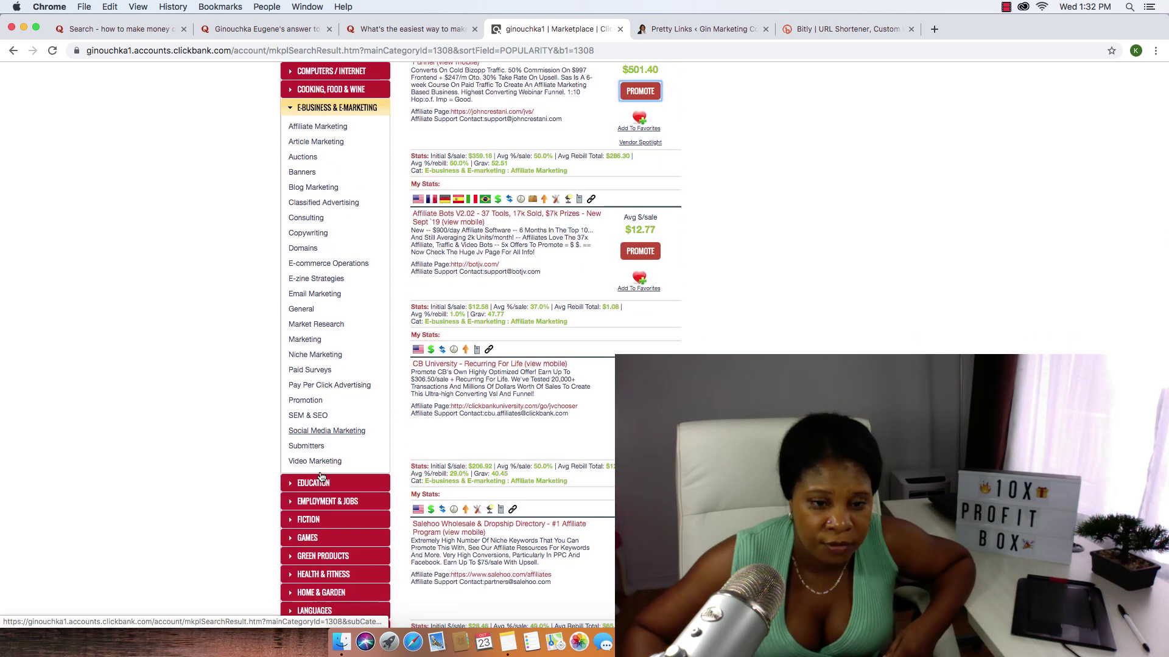
scroll(321, 476, "down", 5)
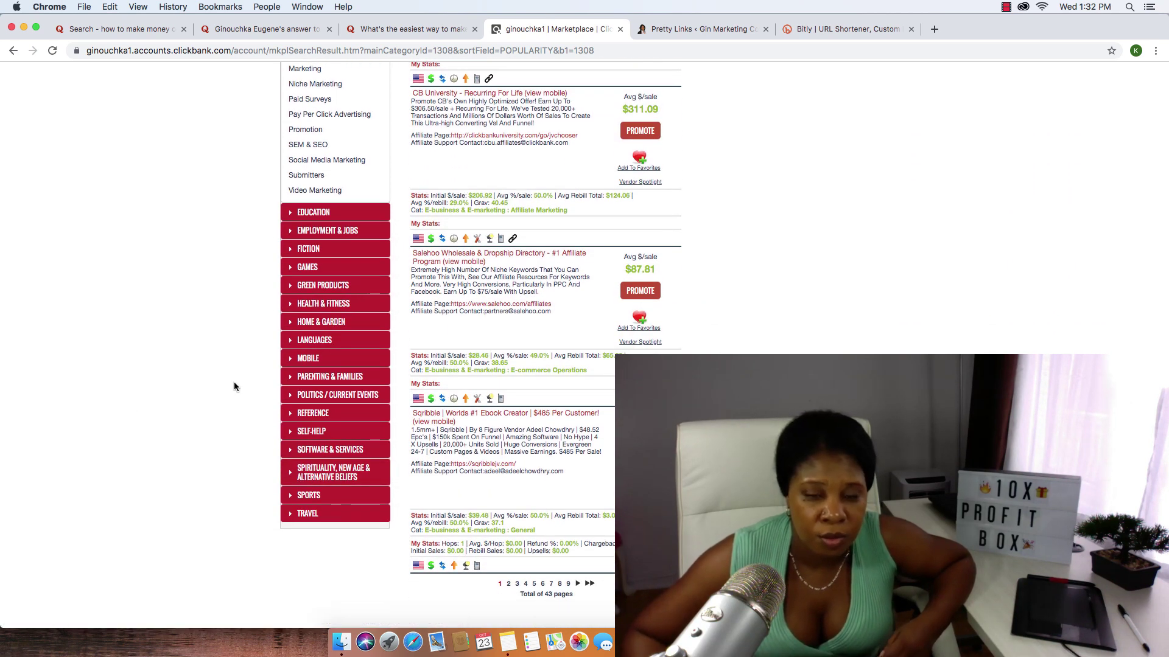
scroll(217, 379, "up", 10)
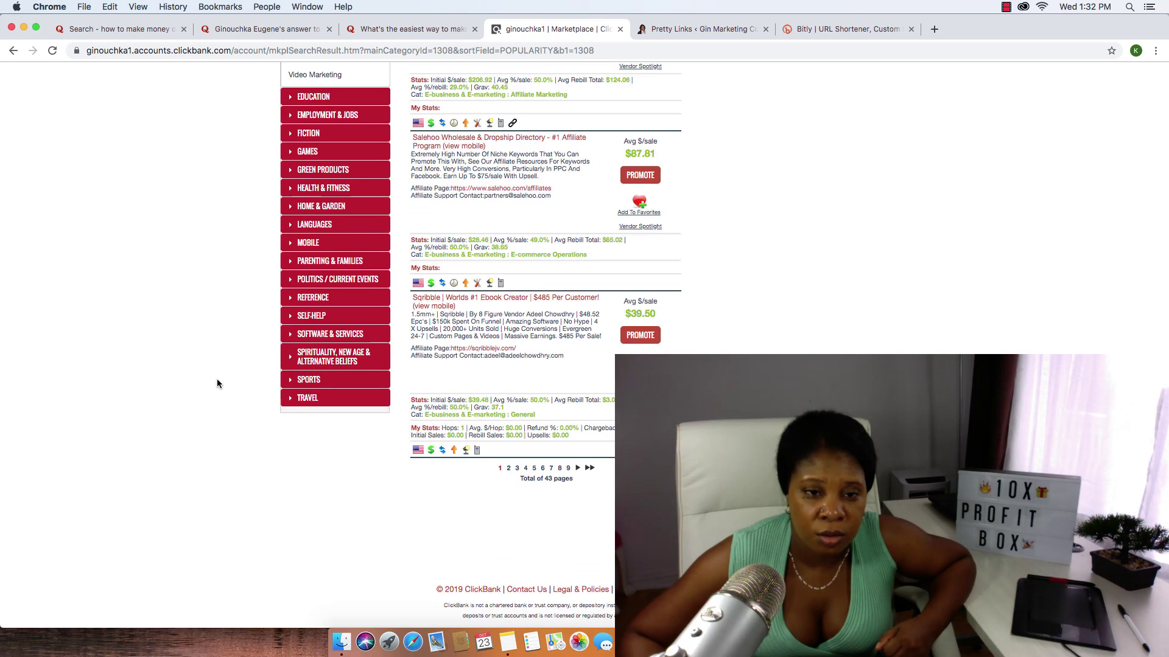
scroll(217, 381, "up", 10)
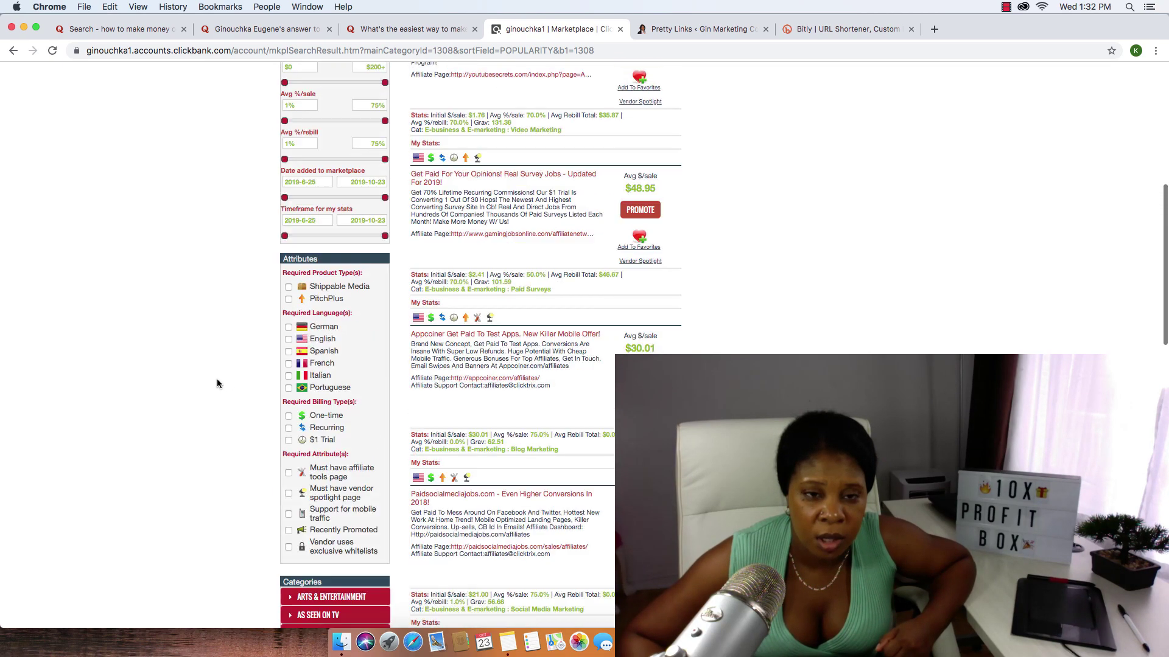